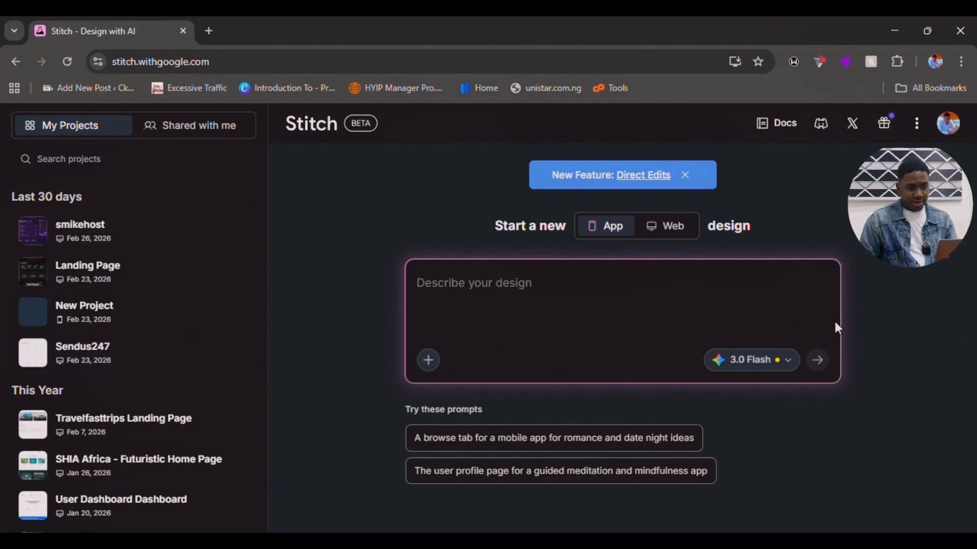
Step: Try to open stitch.google.com in a new browser tab
click(209, 31)
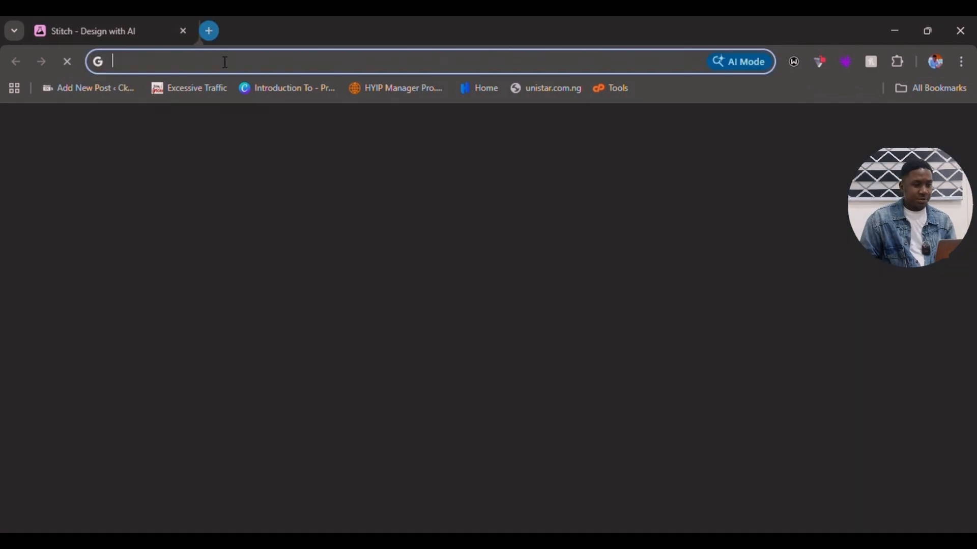
text(stuict)
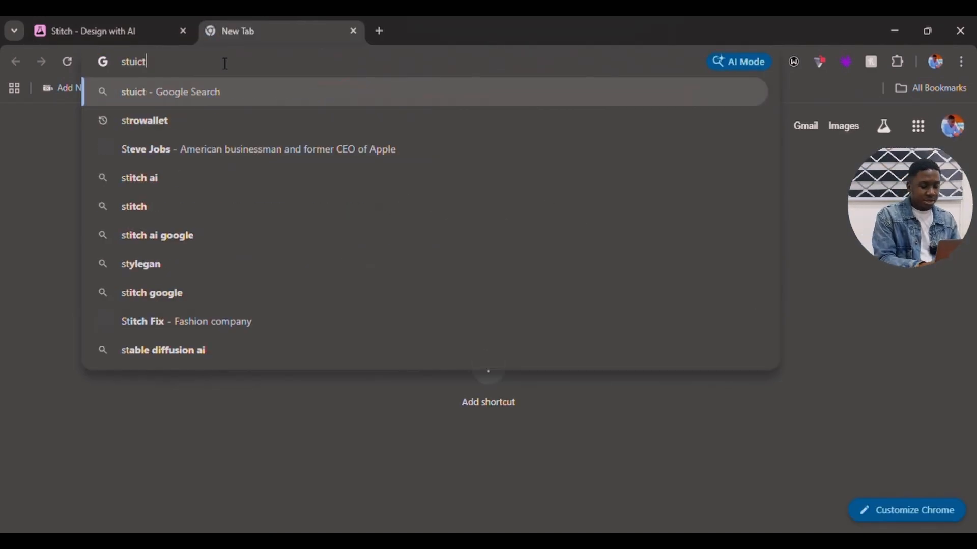
key(BackSpace)
key(BackSpace)
key(BackSpace)
key(BackSpace)
text(i)
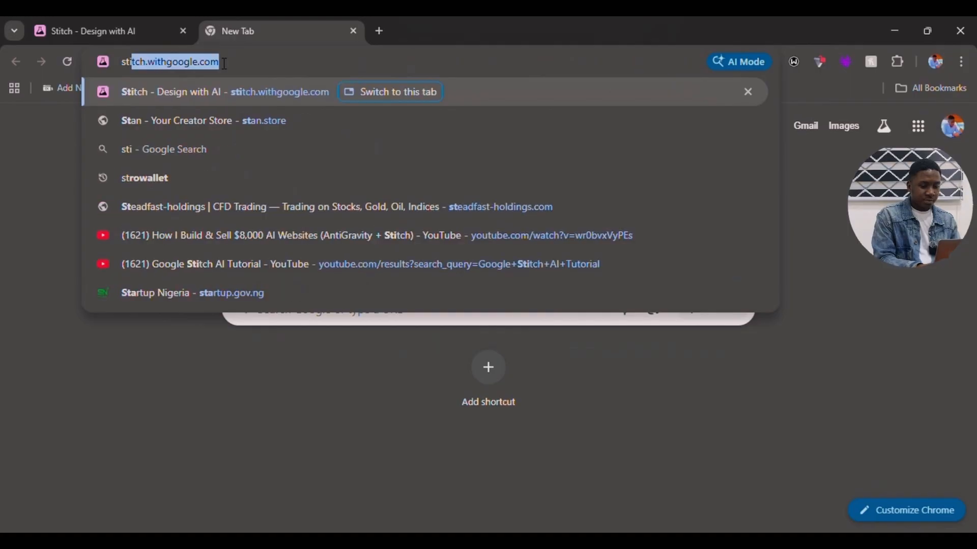
text(tch)
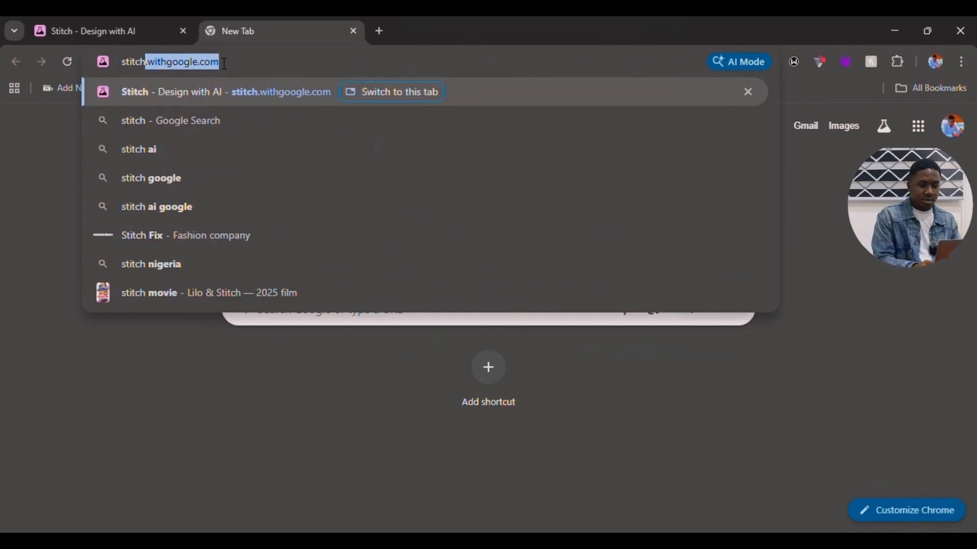
text(.gg)
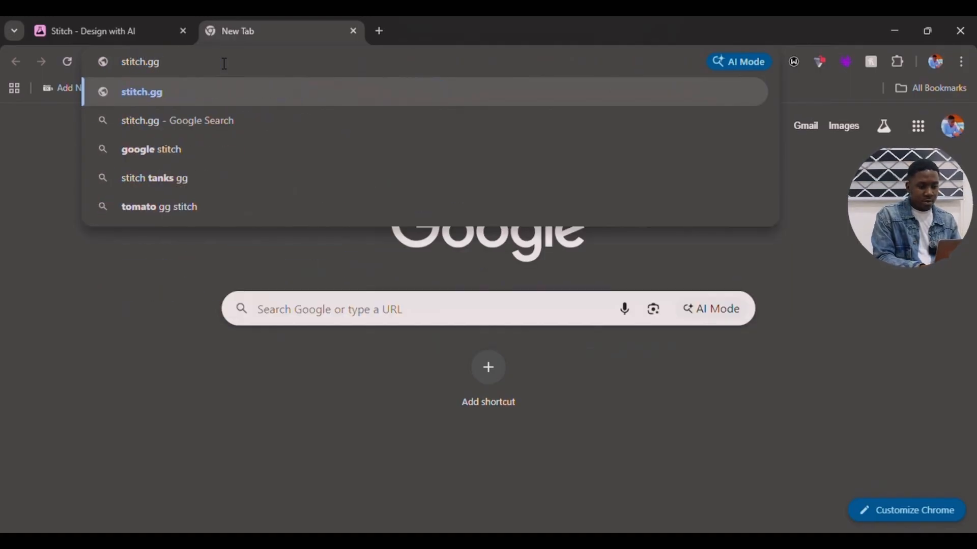
key(BackSpace)
text(oogle)
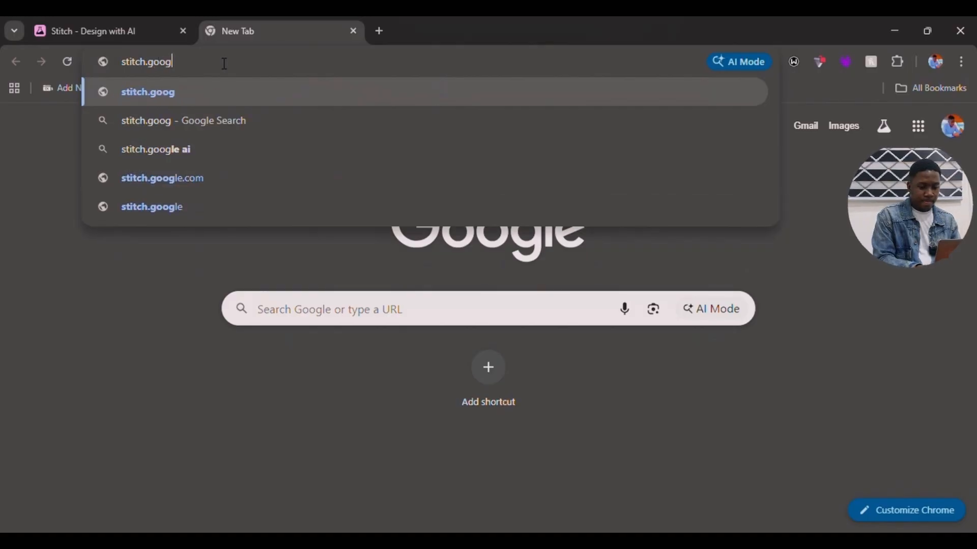
text(.com)
key(Return)
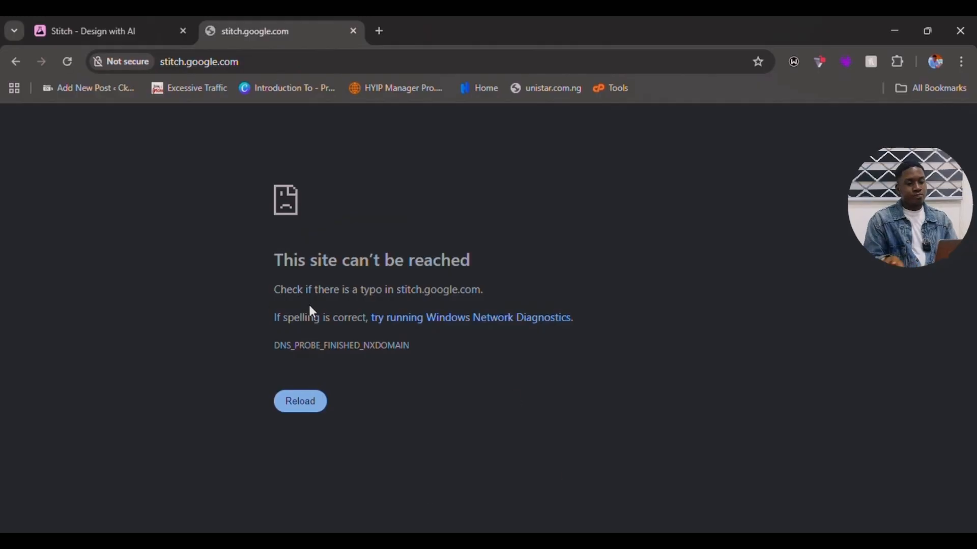
Step: Correct the failed address to stitch.withgoogle.com, load it, and close the older Stitch tab
click(84, 33)
click(205, 41)
click(145, 63)
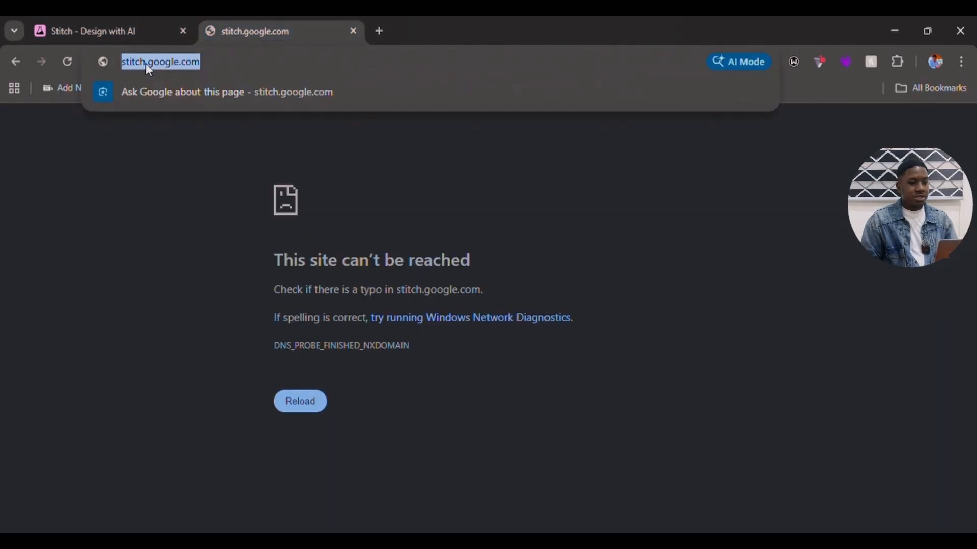
click(155, 62)
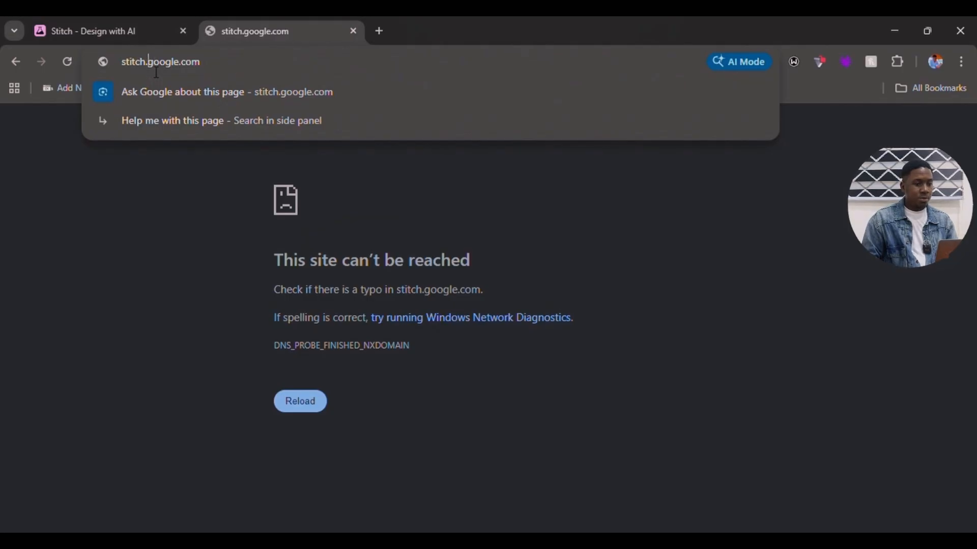
text(with)
key(Return)
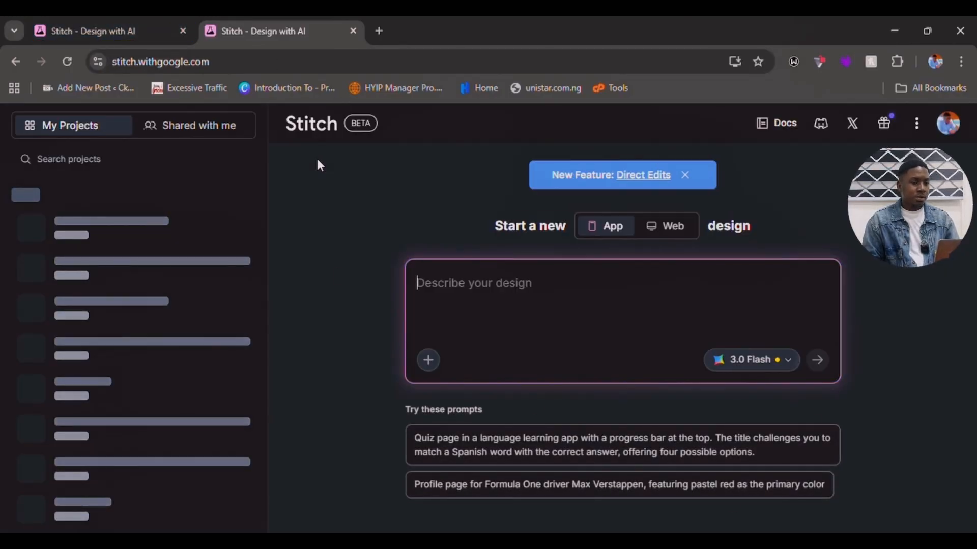
click(184, 31)
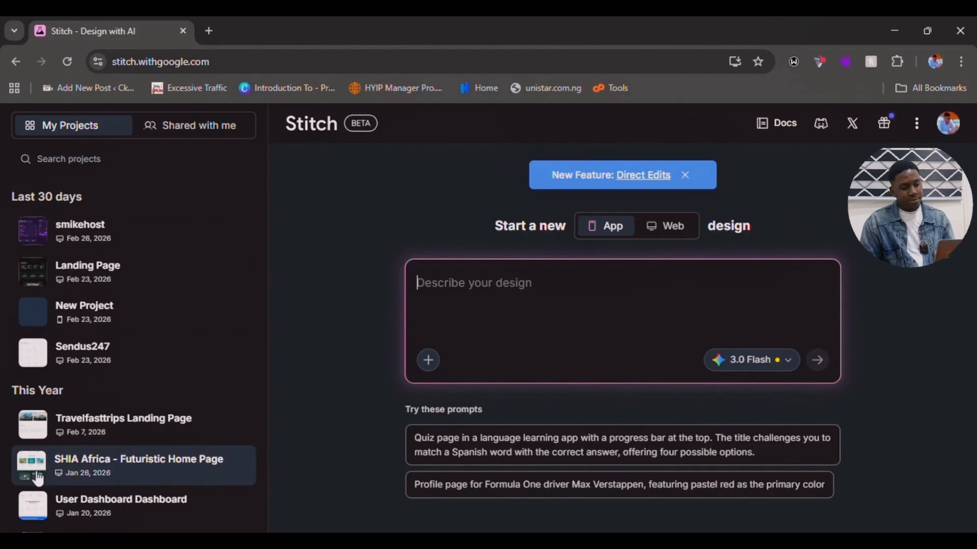
Step: Look through the list of existing Stitch projects, from the last 30 days back to last year
scroll(87, 416, down, 15)
scroll(87, 432, up, 15)
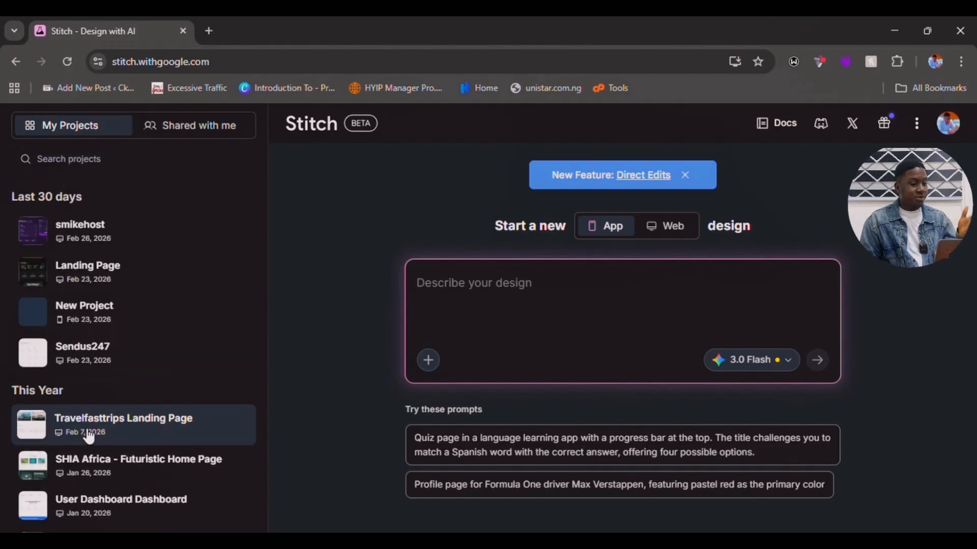
scroll(79, 427, down, 10)
scroll(78, 425, up, 10)
scroll(255, 260, down, 2)
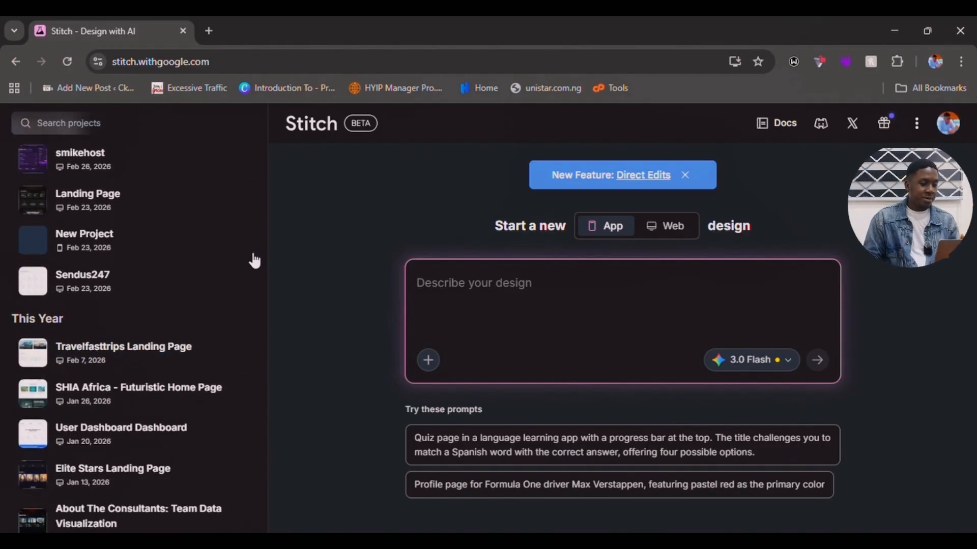
scroll(178, 214, down, 10)
scroll(153, 257, up, 8)
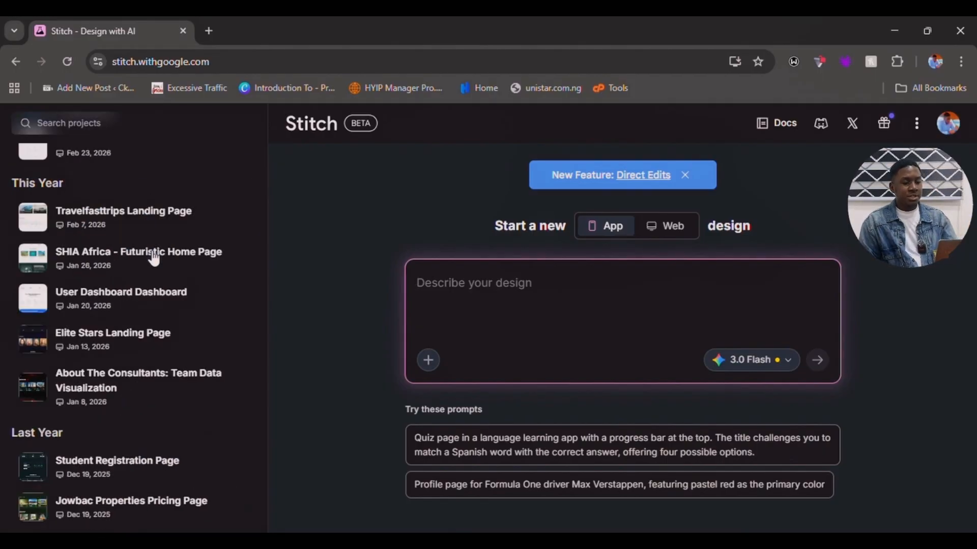
scroll(153, 258, up, 5)
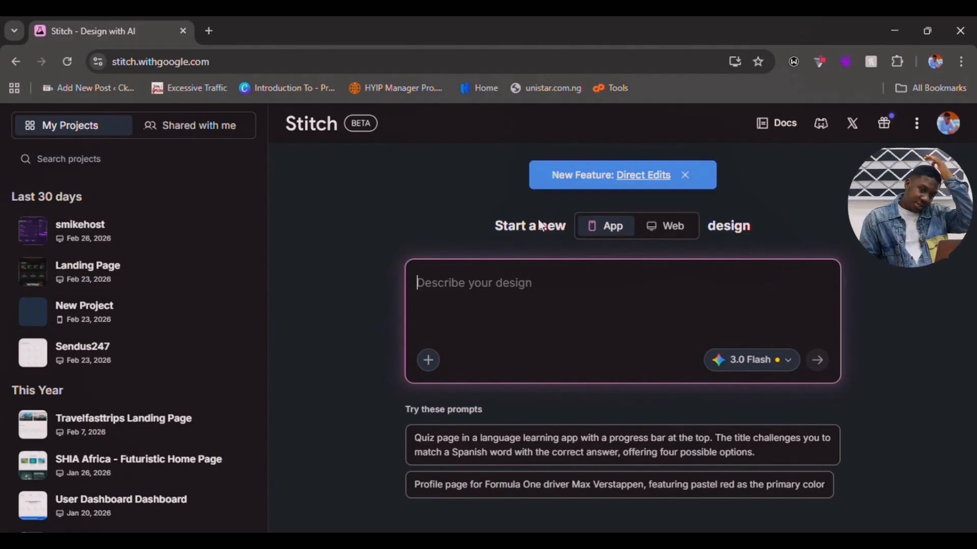
Step: Compare the Web and App design types for the new design, leaving App selected
click(674, 231)
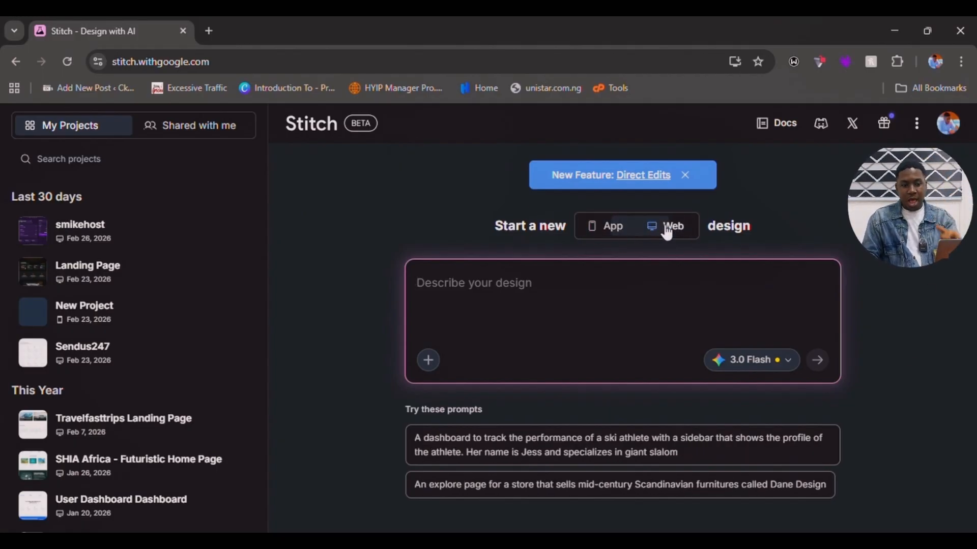
click(631, 232)
click(672, 230)
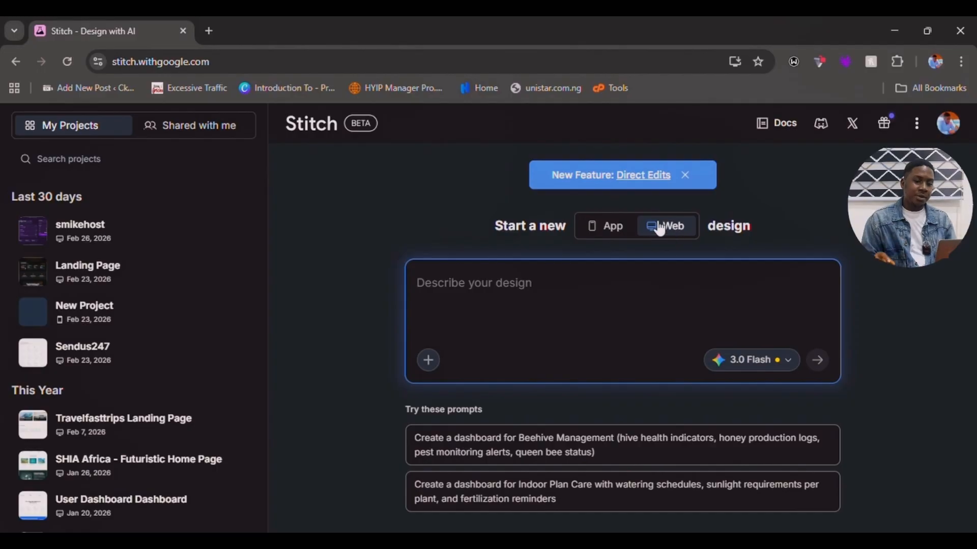
click(615, 226)
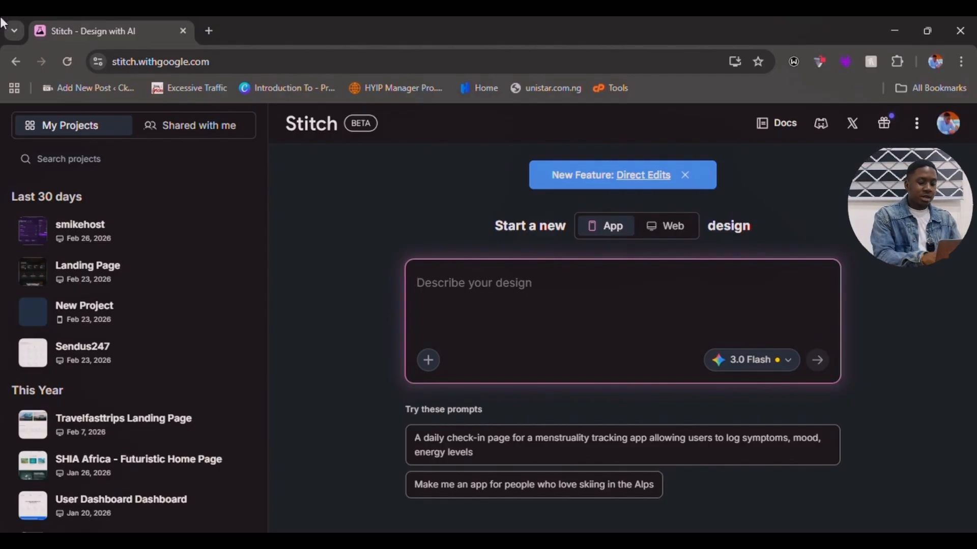
Step: Enter the design prompt "design a mobile screen for a ride sharing app"
text(design a)
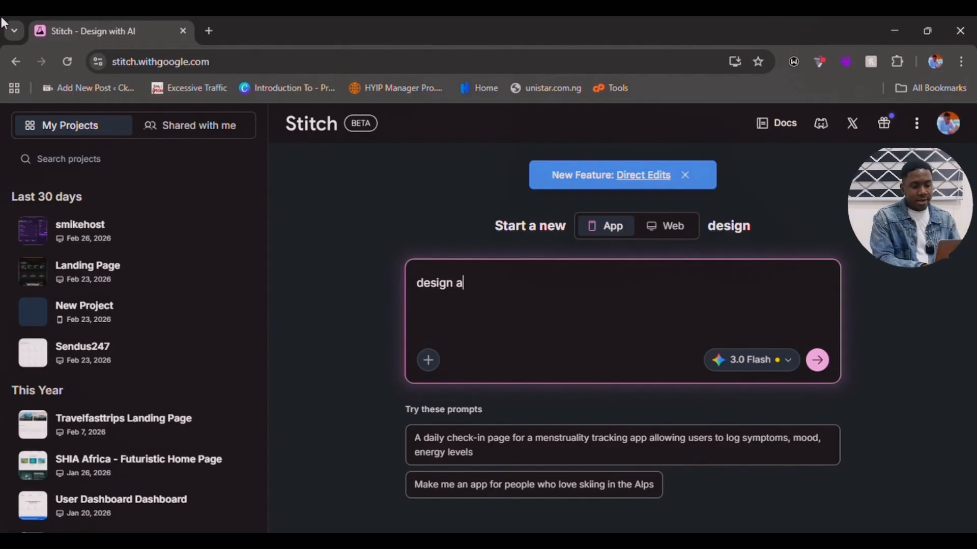
text( mobile a)
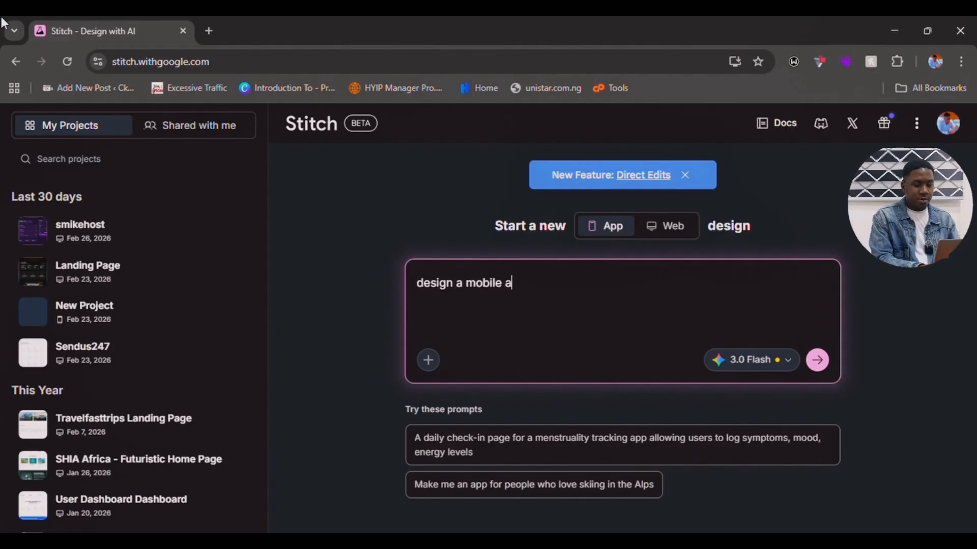
key(BackSpace)
text(scr)
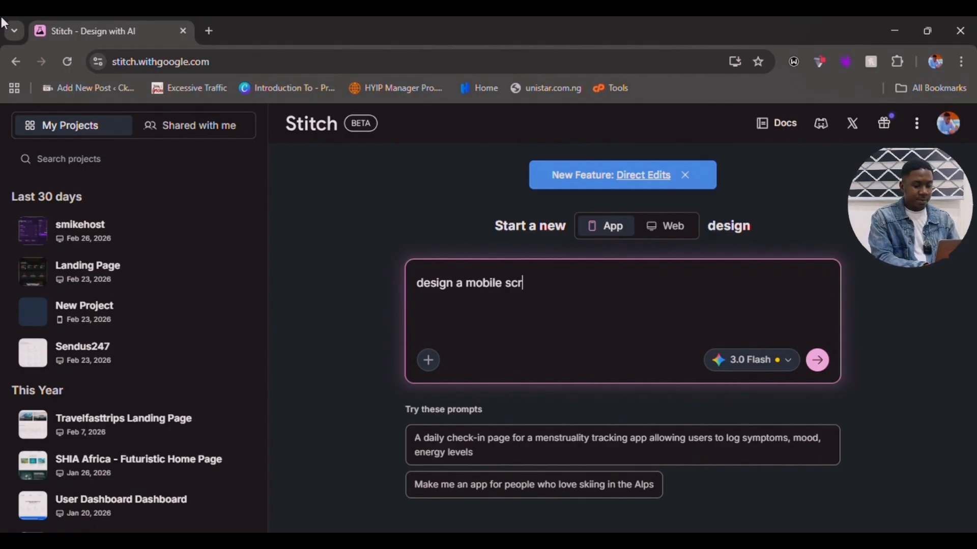
text(een for)
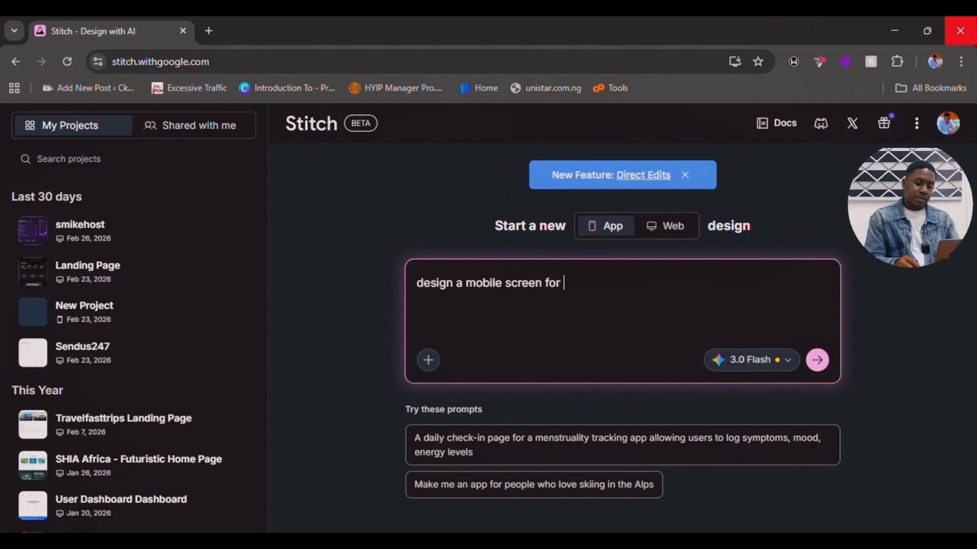
text( a rid)
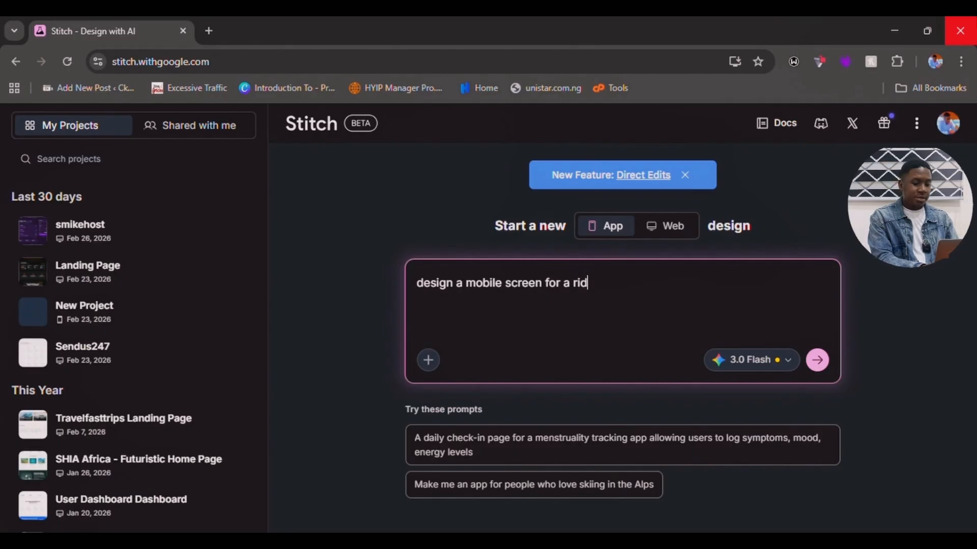
text(de shari)
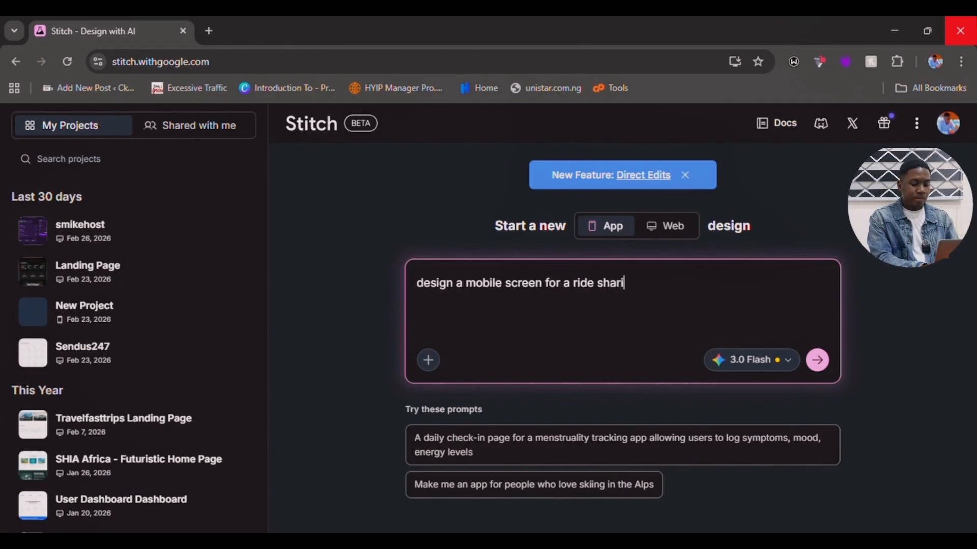
text(ng app)
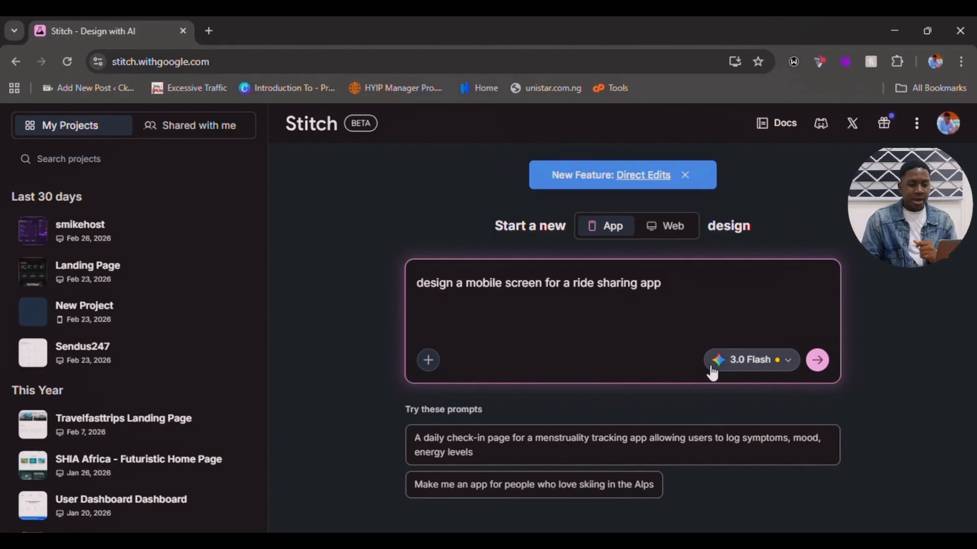
Step: Review the attachment options and the available model choices for the design prompt
click(429, 361)
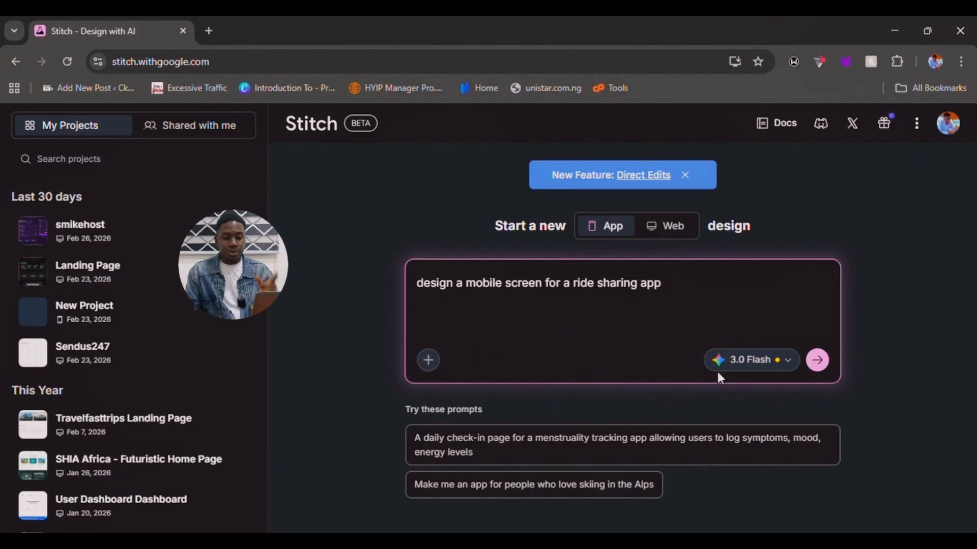
click(737, 369)
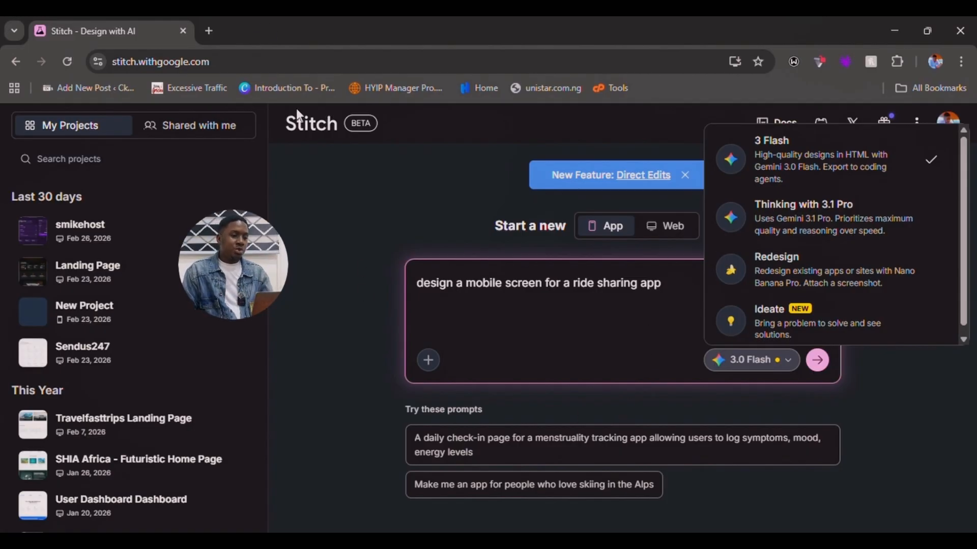
Step: Open chatgpt.com in a new browser tab
click(209, 32)
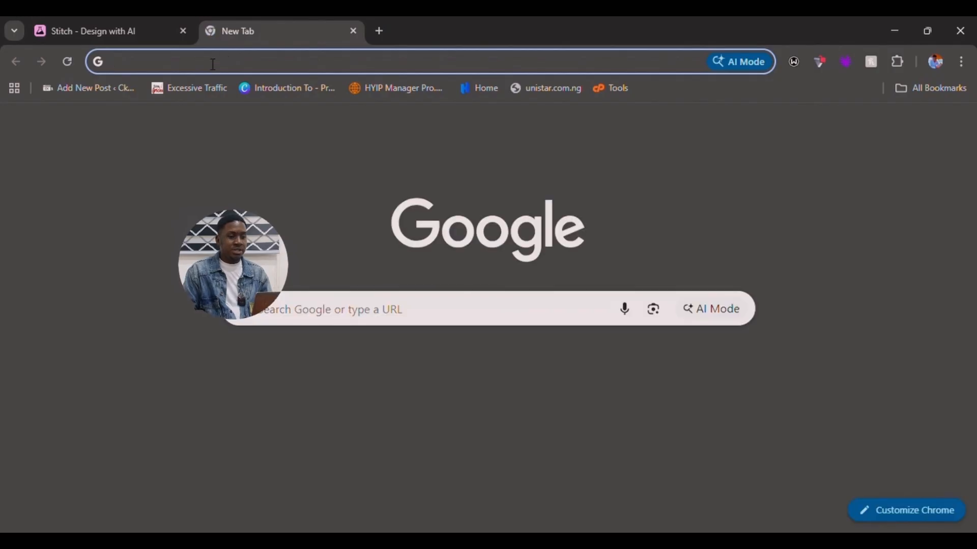
text(chatgpt.com)
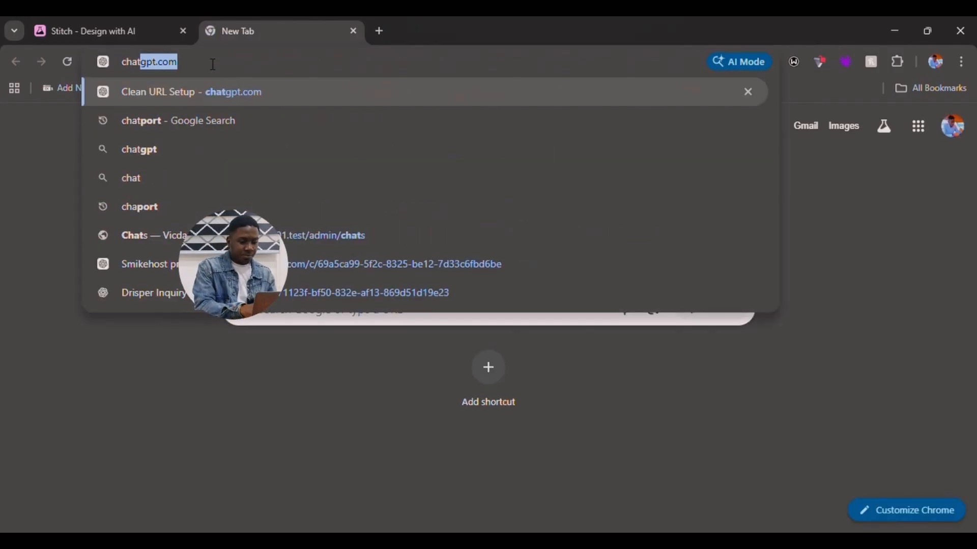
key(Return)
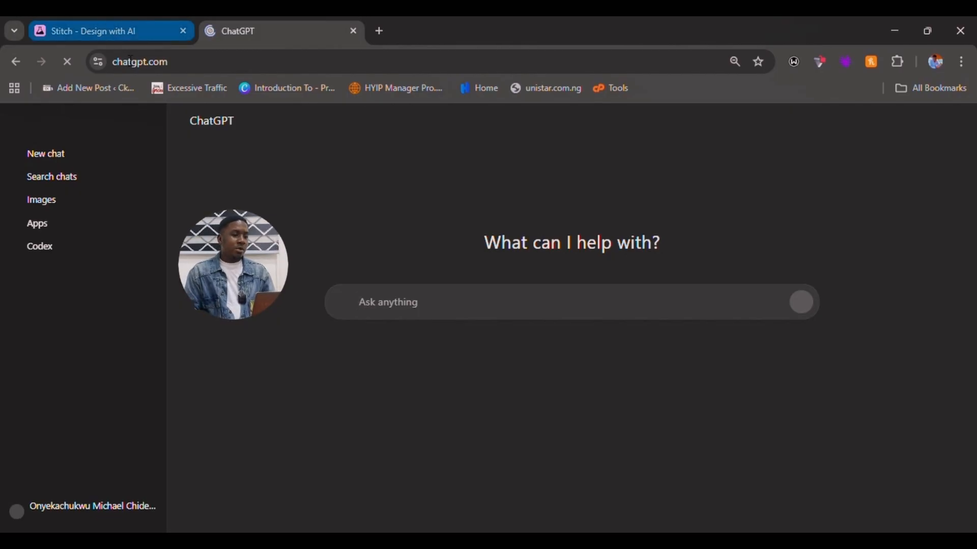
Step: Return to Stitch, dismiss the model choices and clear the ride sharing prompt
click(122, 33)
click(934, 383)
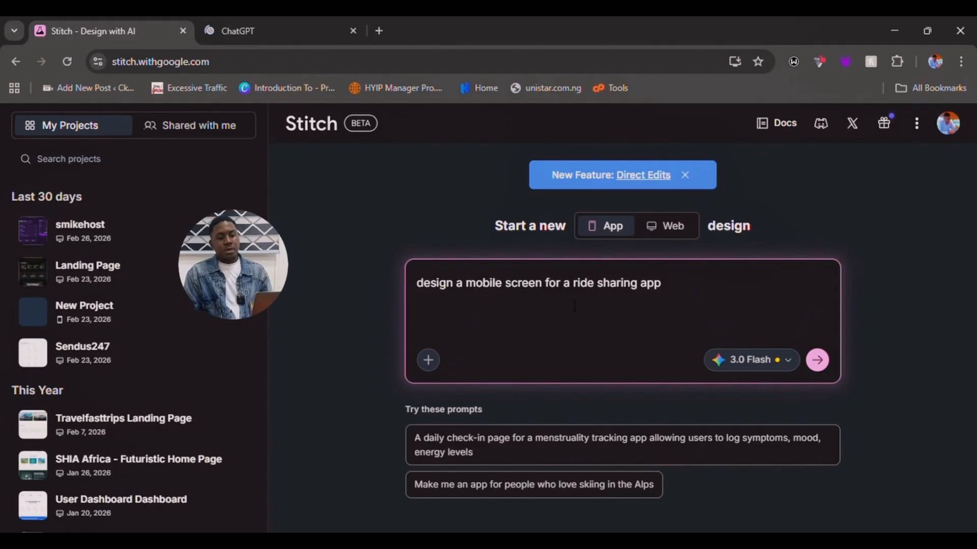
drag(666, 284, 385, 289)
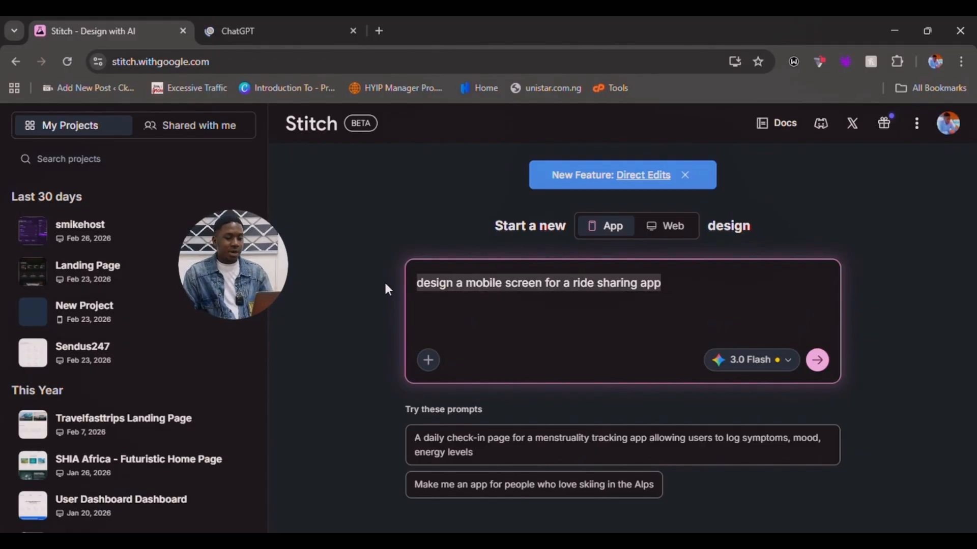
key(BackSpace)
Step: Switch to ChatGPT and begin the message "i want you to help me write a very detailed google stitch ai prompt for google stitch ai"
click(305, 29)
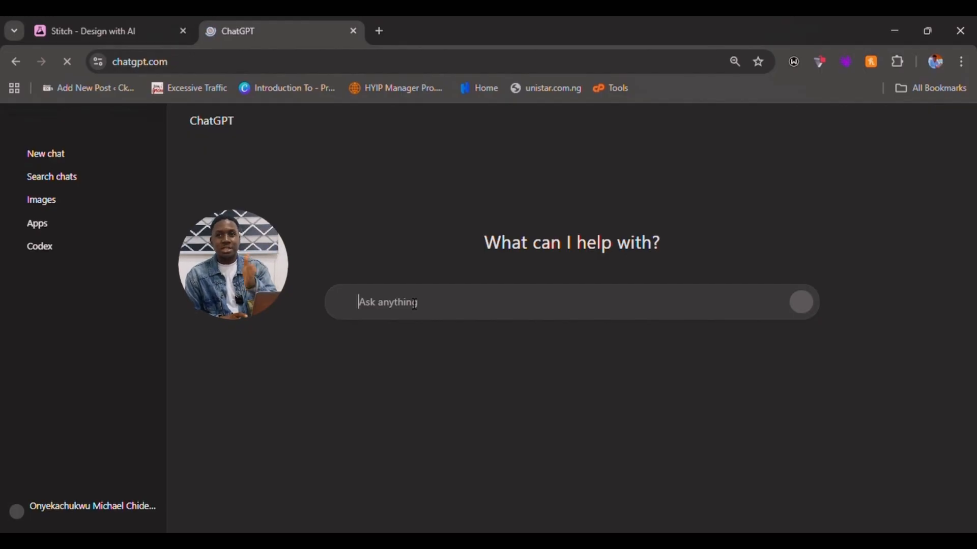
text(i wanr)
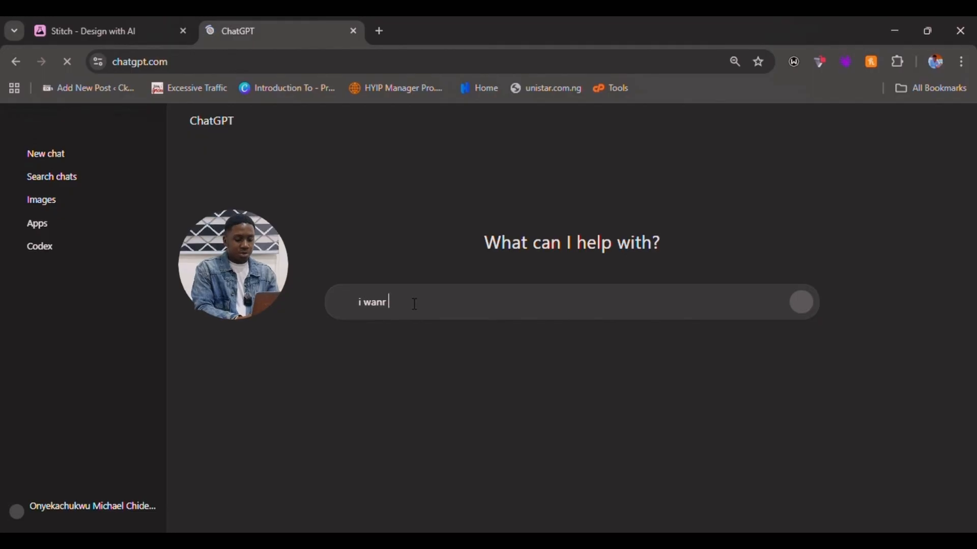
key(BackSpace)
text(t)
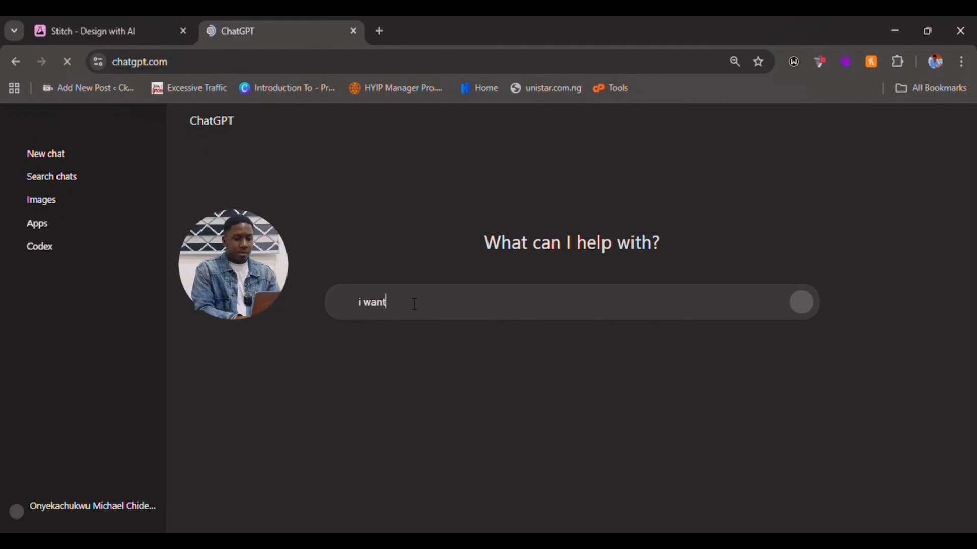
text( you to)
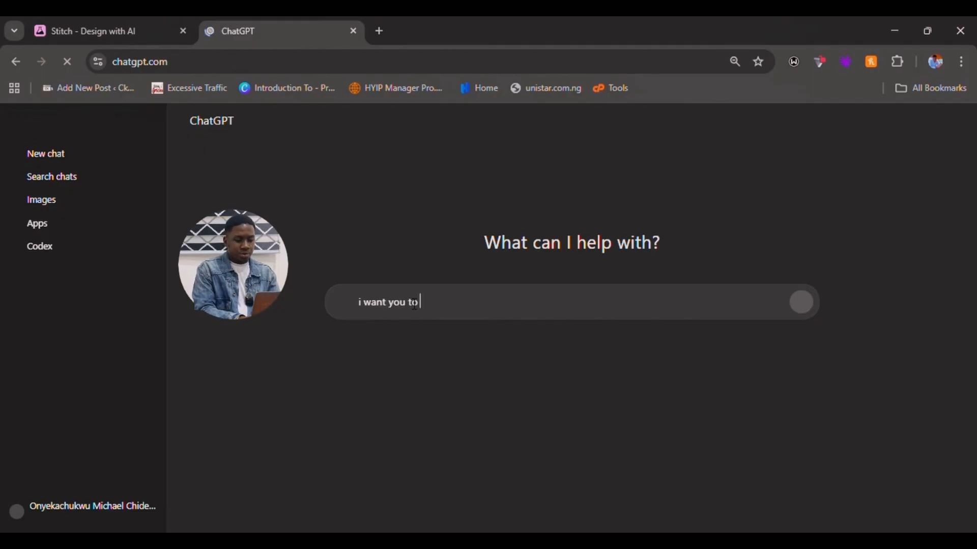
text( help me cre)
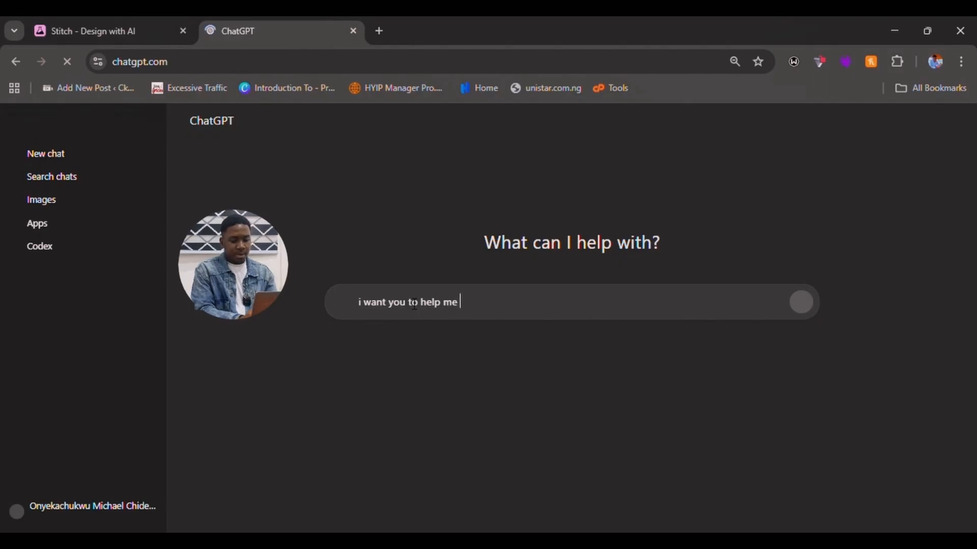
key(BackSpace)
text(w)
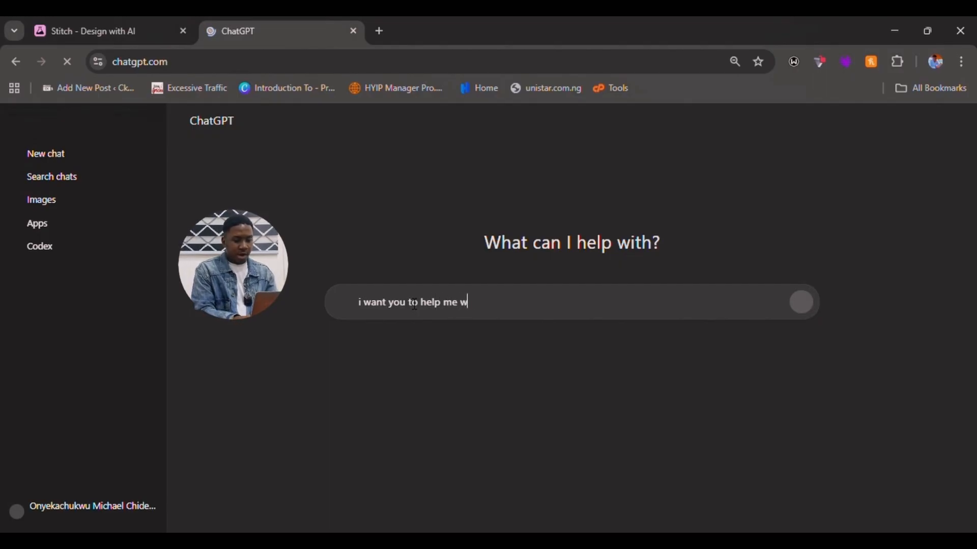
text(trite )
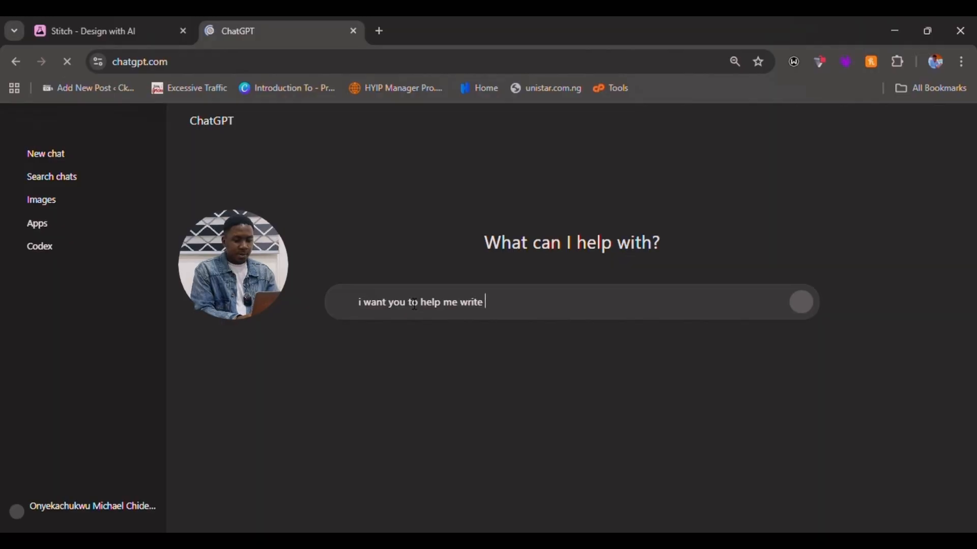
text(a very detail)
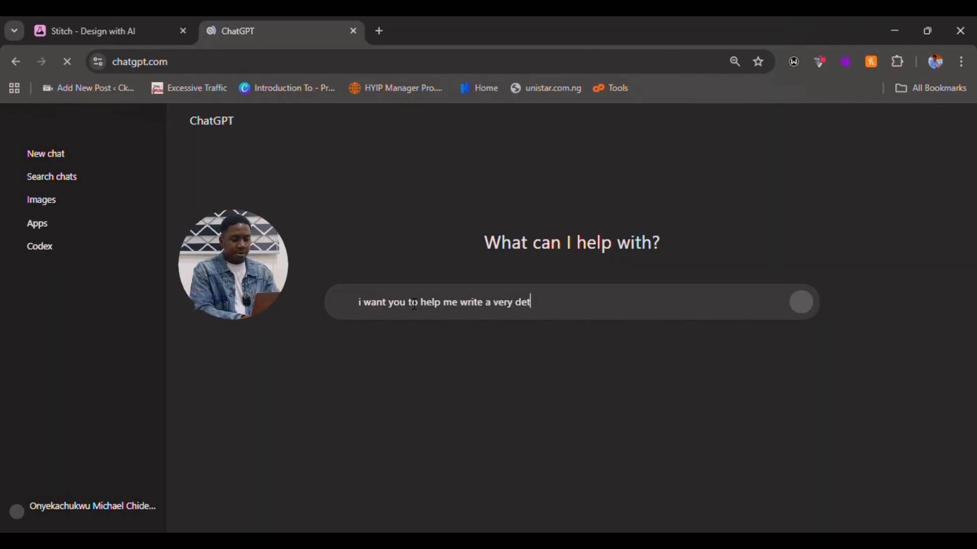
key(BackSpace)
key(BackSpace)
text(au)
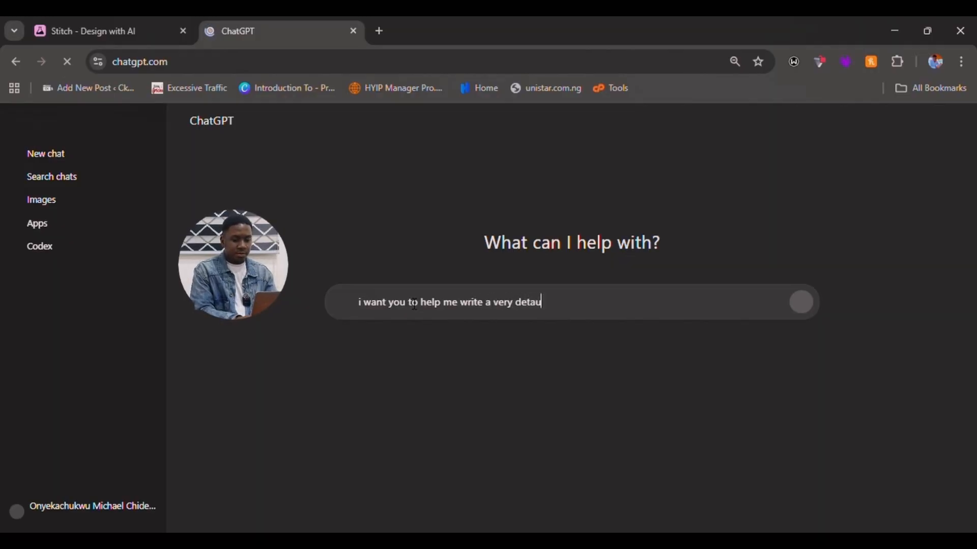
key(BackSpace)
text(iled goo)
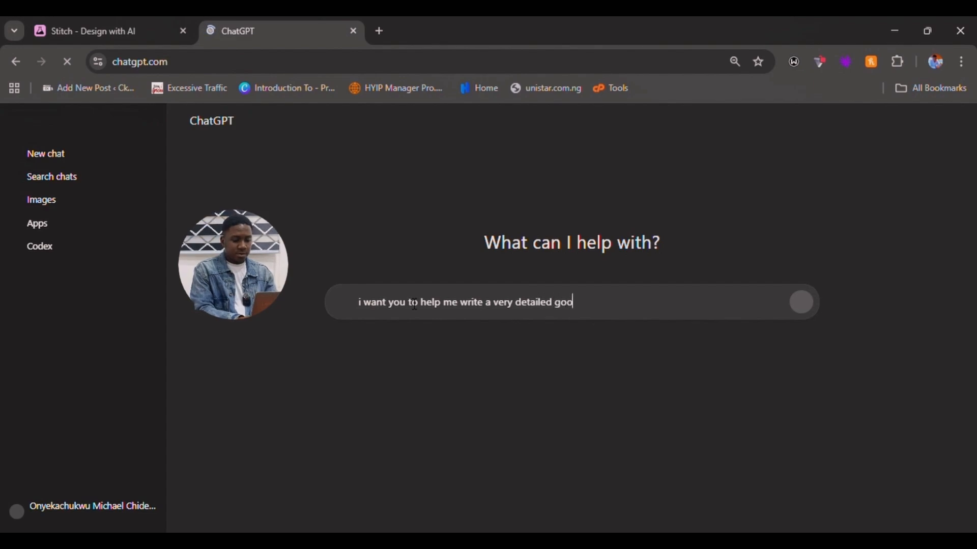
text(gle stitc)
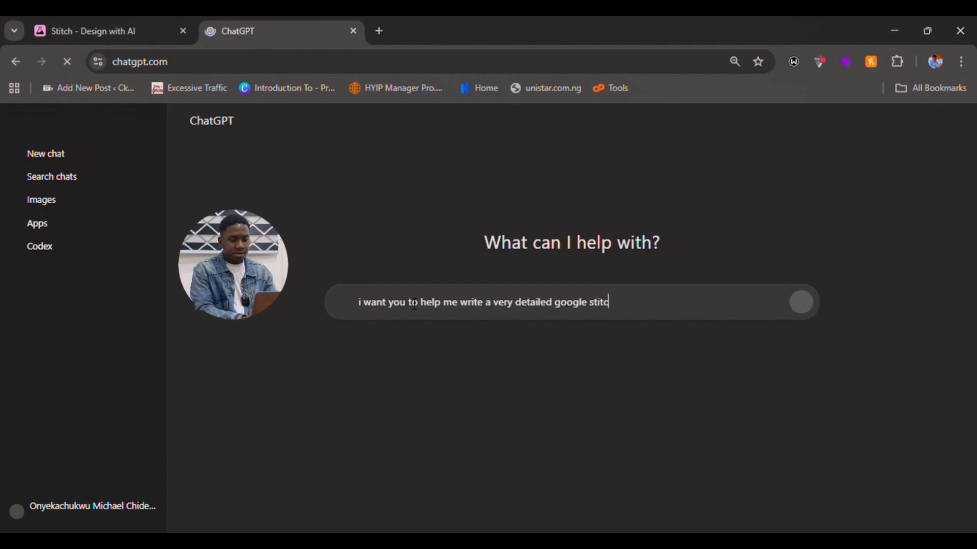
text(h ai pro)
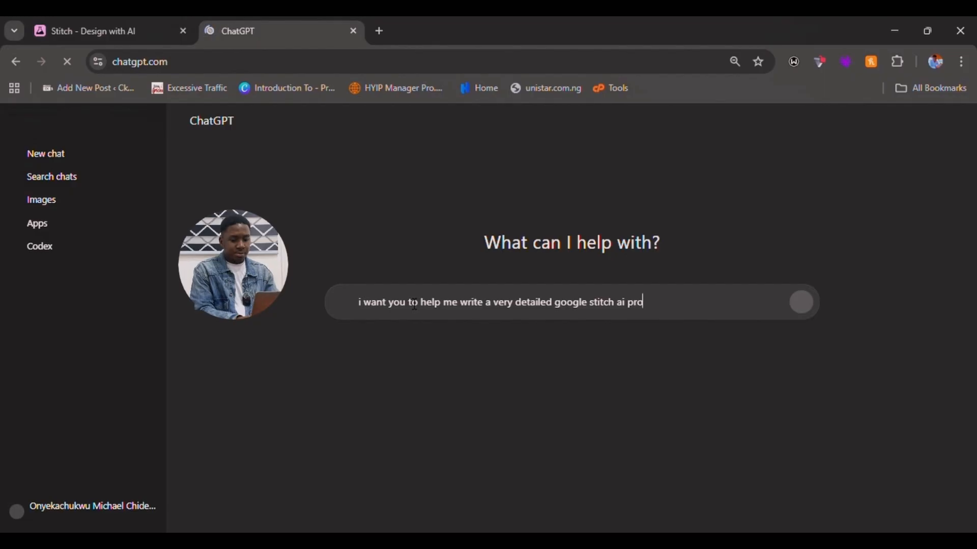
text(m)
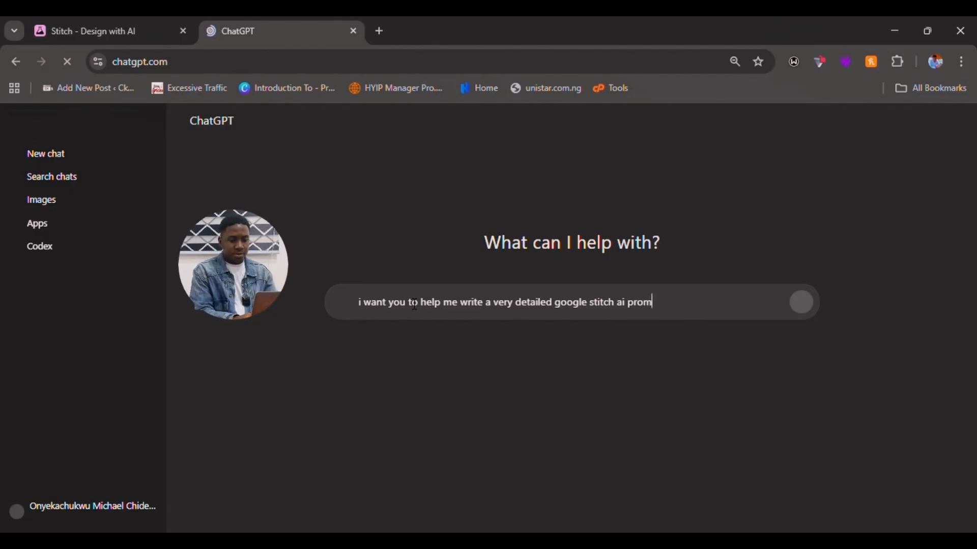
text(pt )
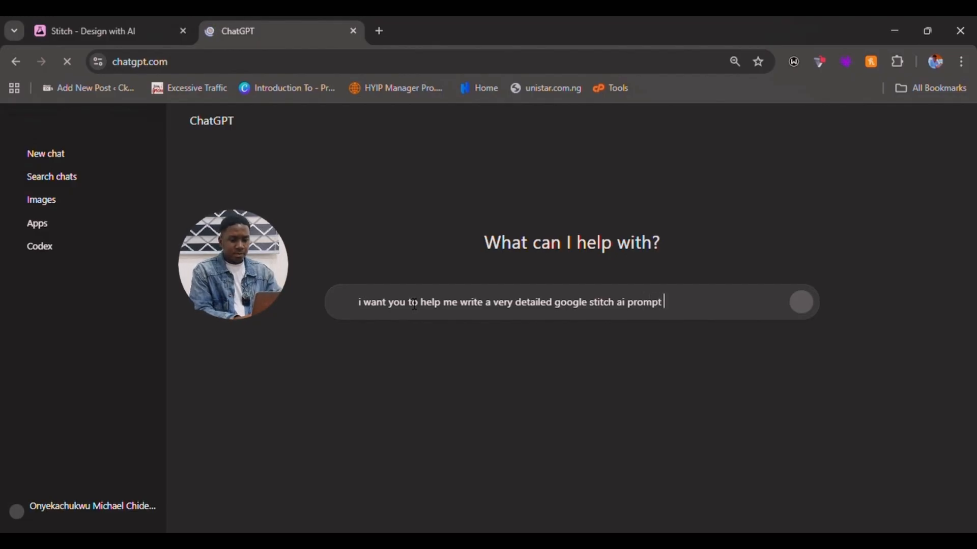
text(for )
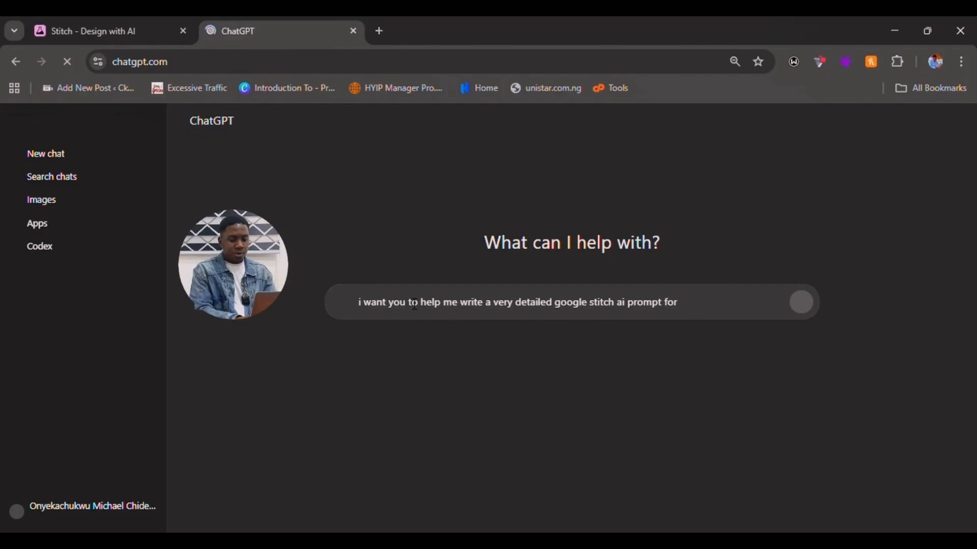
text(google stitc)
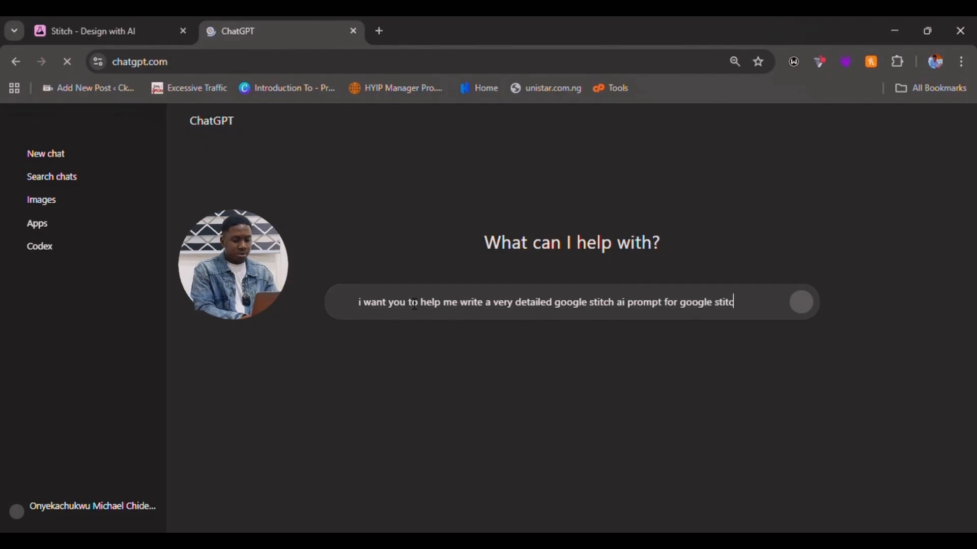
text(h ai)
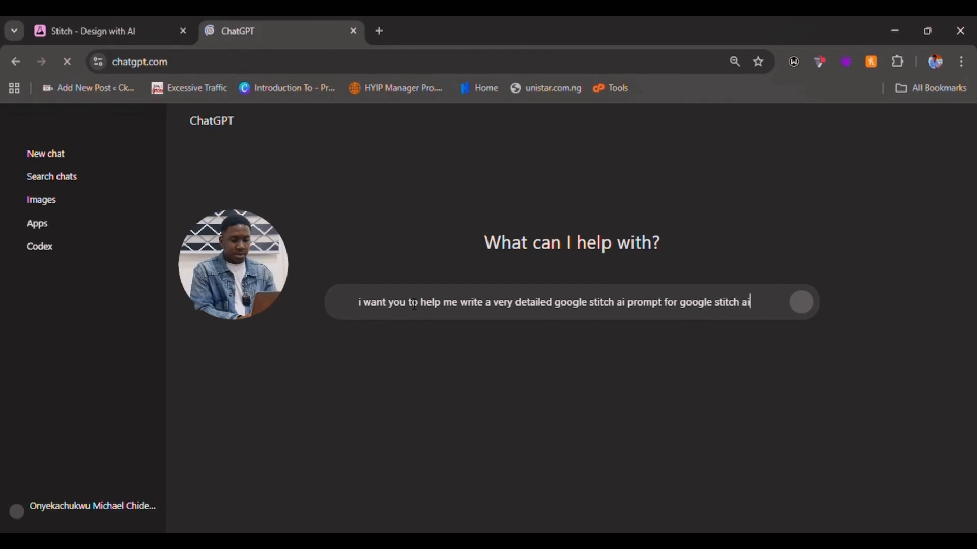
Step: Continue the ChatGPT message with "to create the ui screens of proffesional ride sharing app like uber and bolt,"
text( to create t)
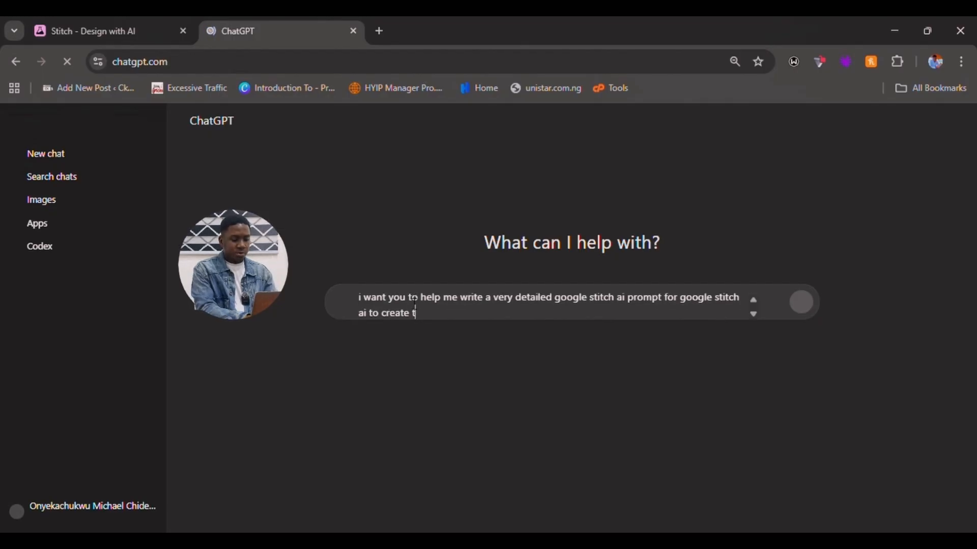
text(he ui)
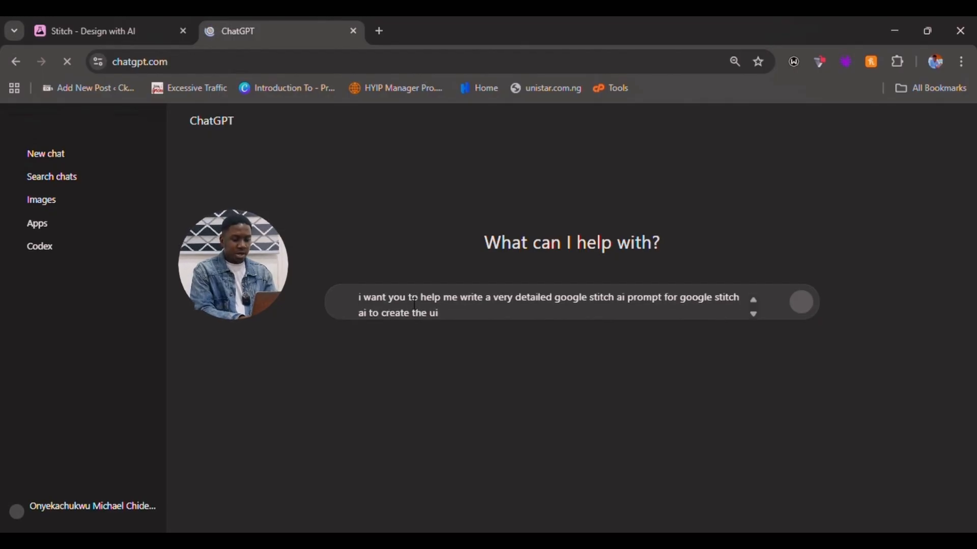
text( scree)
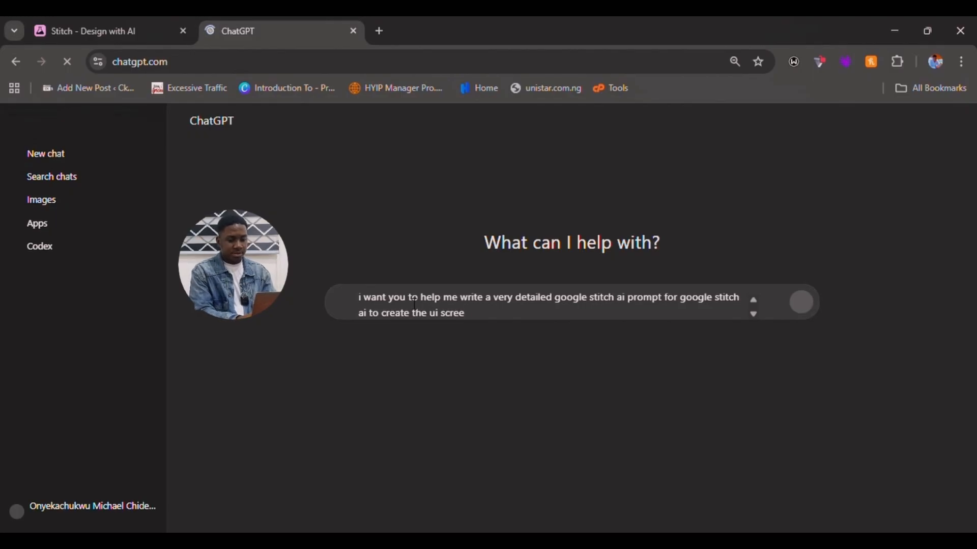
text(ns for)
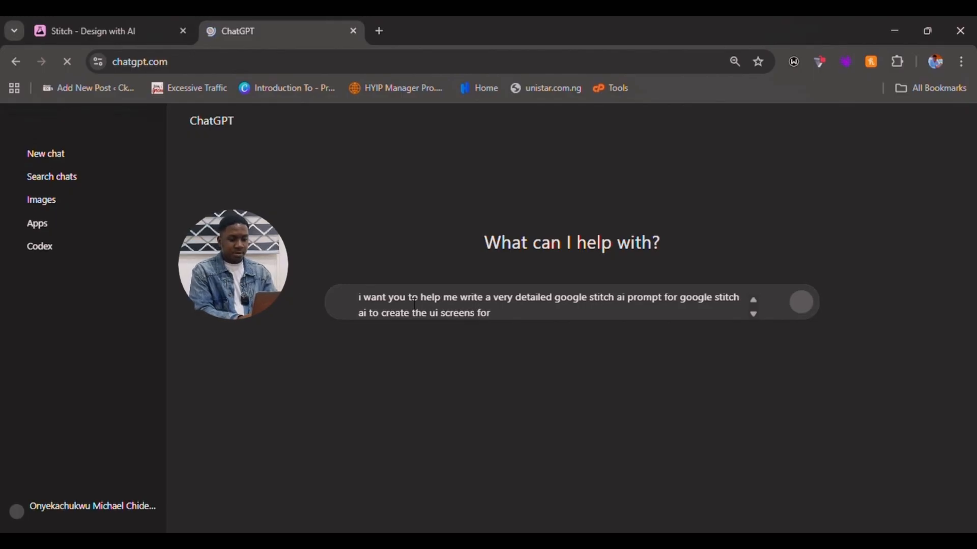
key(BackSpace)
key(BackSpace)
key(BackSpace)
key(BackSpace)
text(of p)
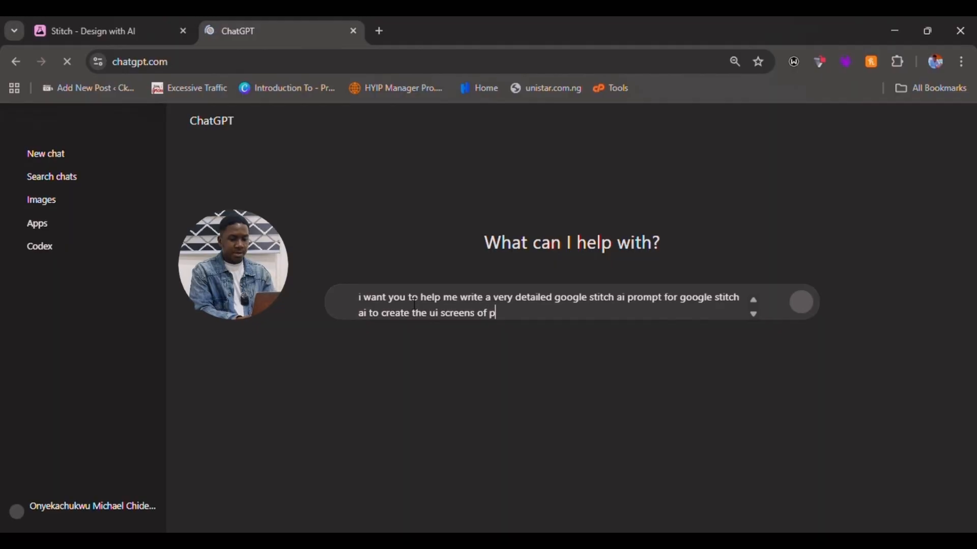
text(roffesion)
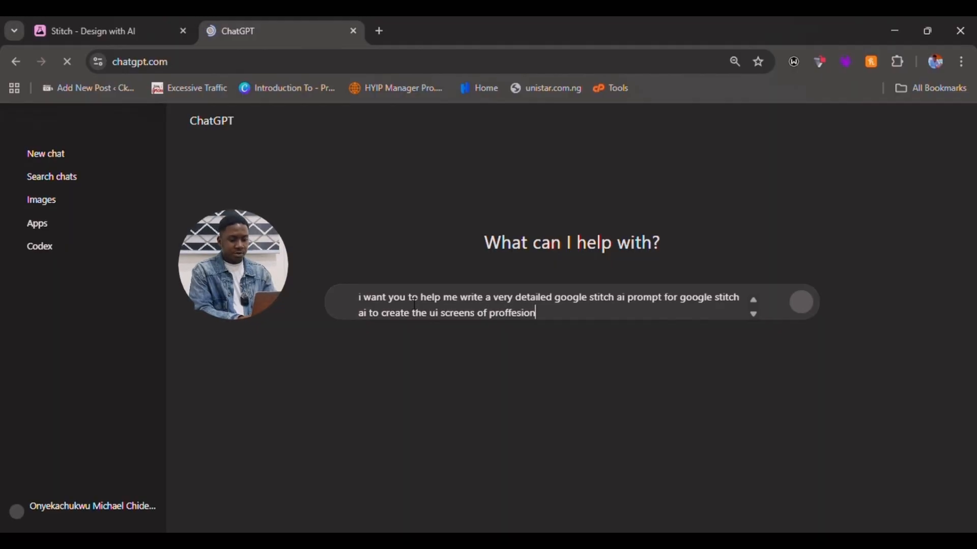
text(al ride sh)
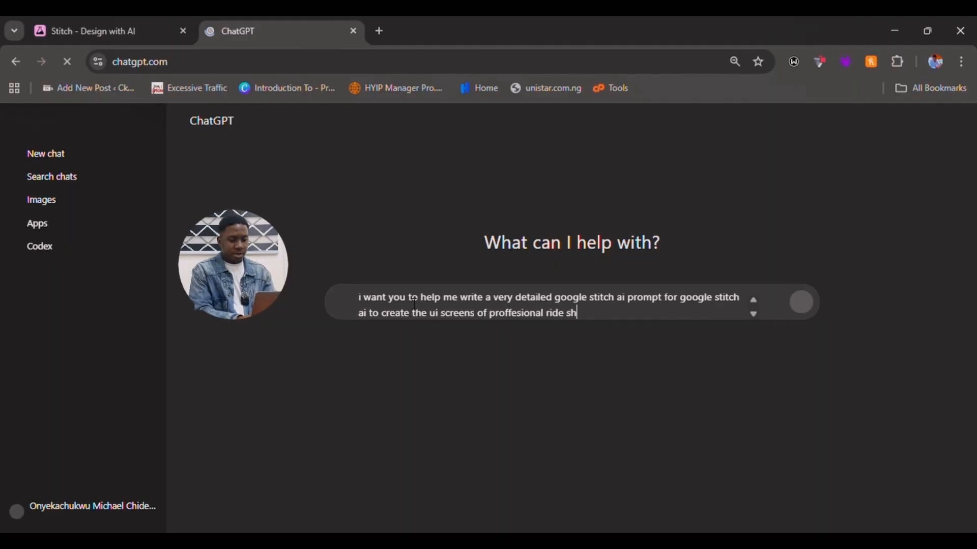
text(aring app )
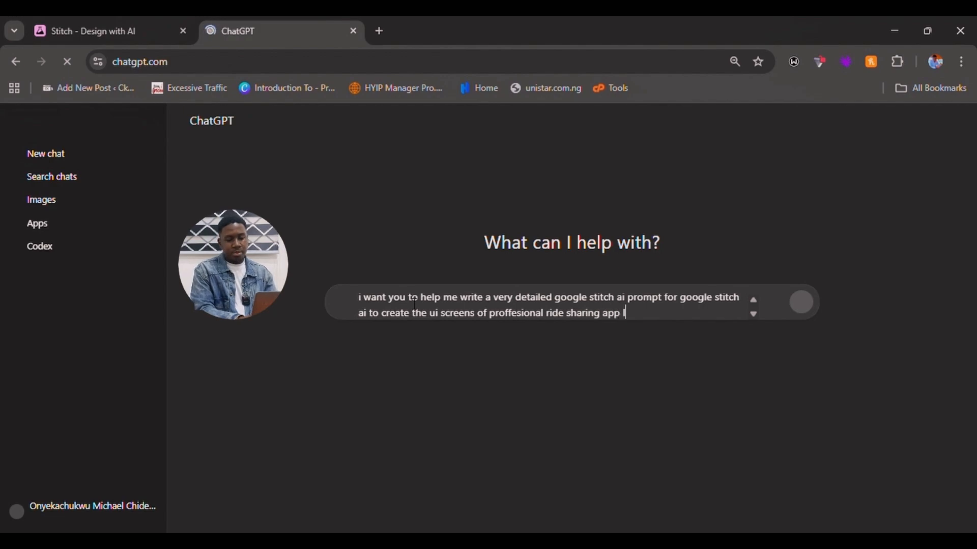
text(like uber a)
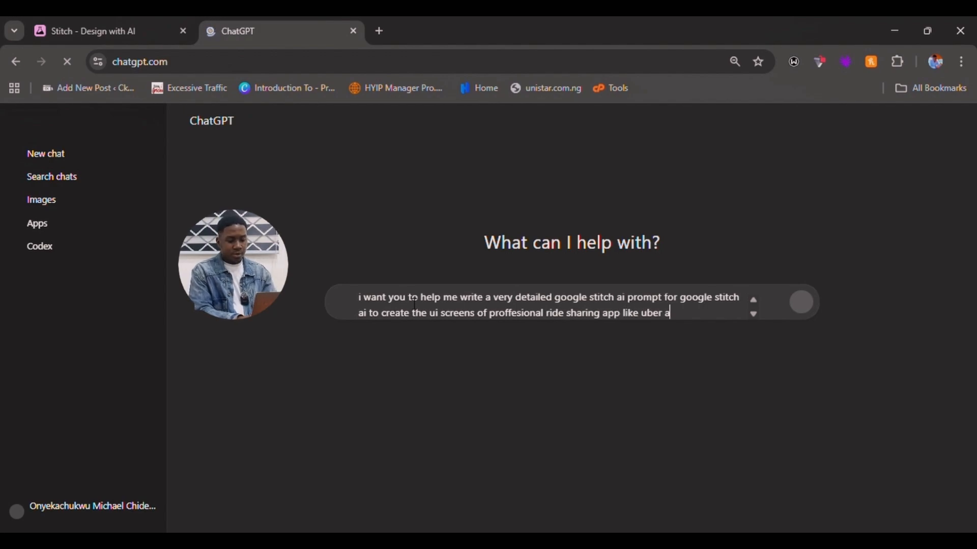
text(nd bolt)
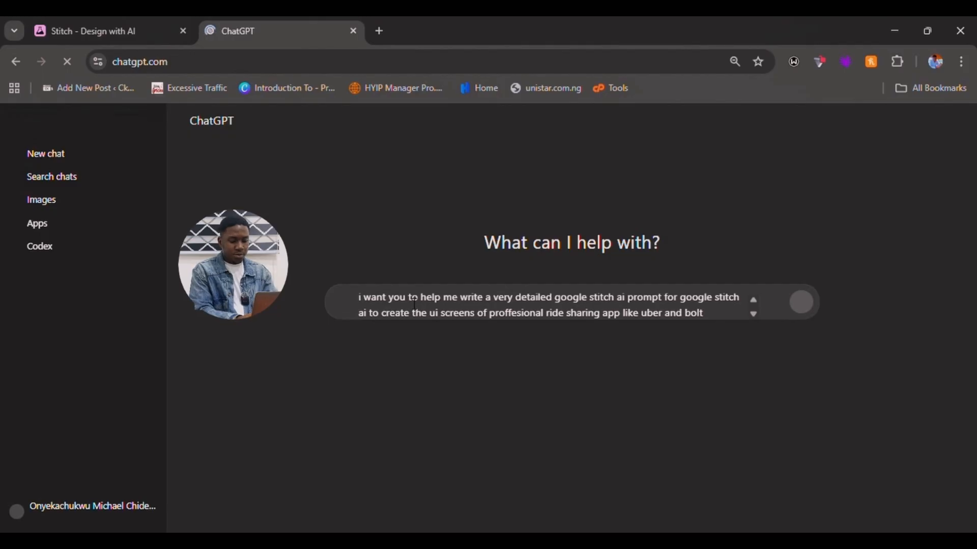
text(,)
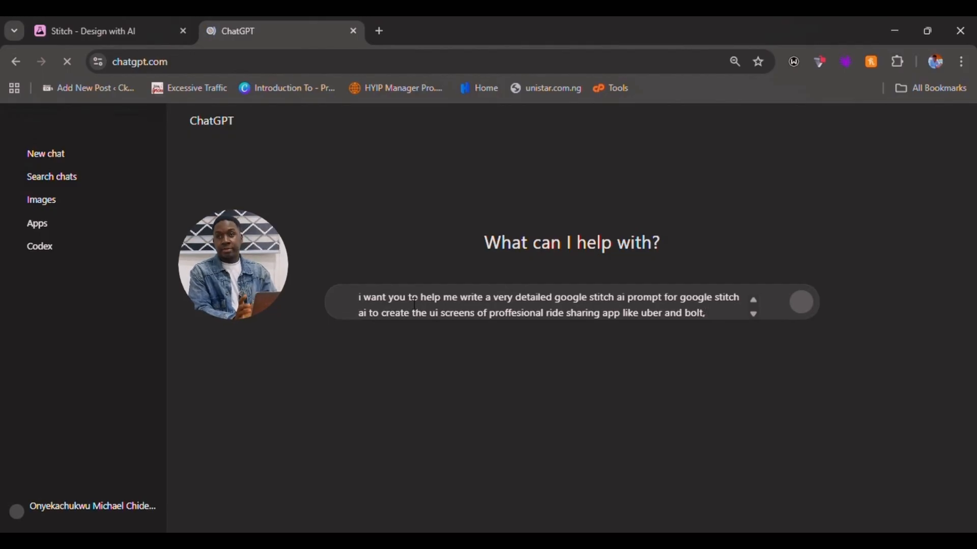
Step: Continue the ChatGPT message with "i want the brand color to be majorly red"
text( i want the )
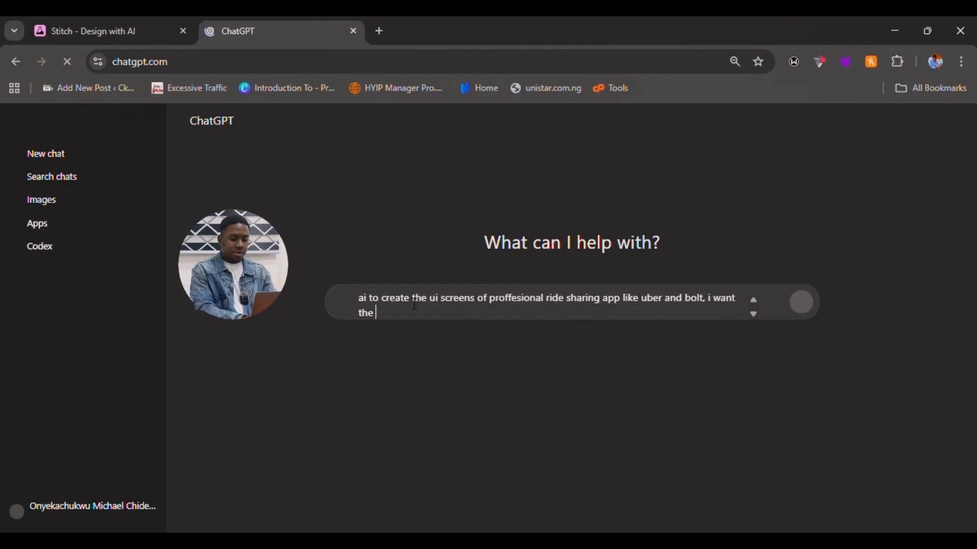
text(nrand)
key(BackSpace)
key(BackSpace)
key(BackSpace)
key(BackSpace)
key(BackSpace)
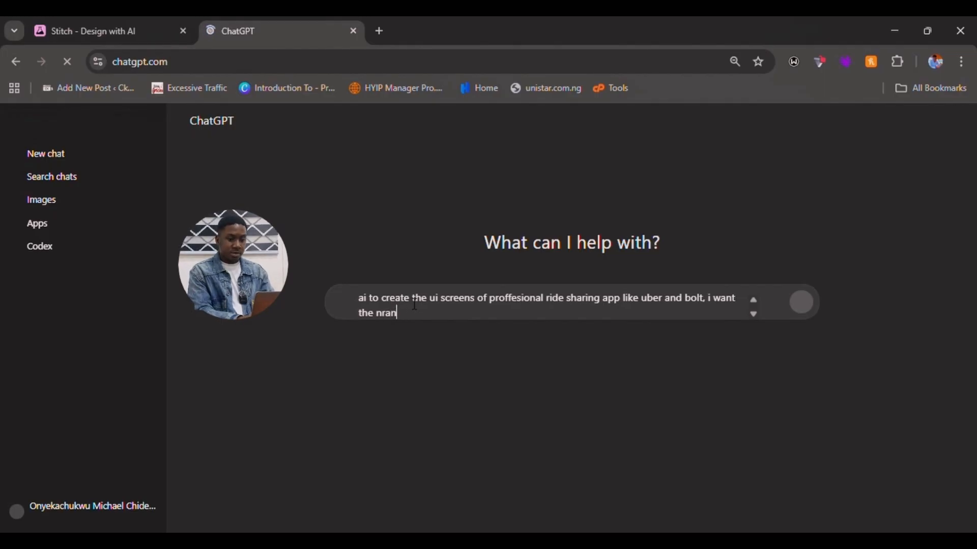
text(br)
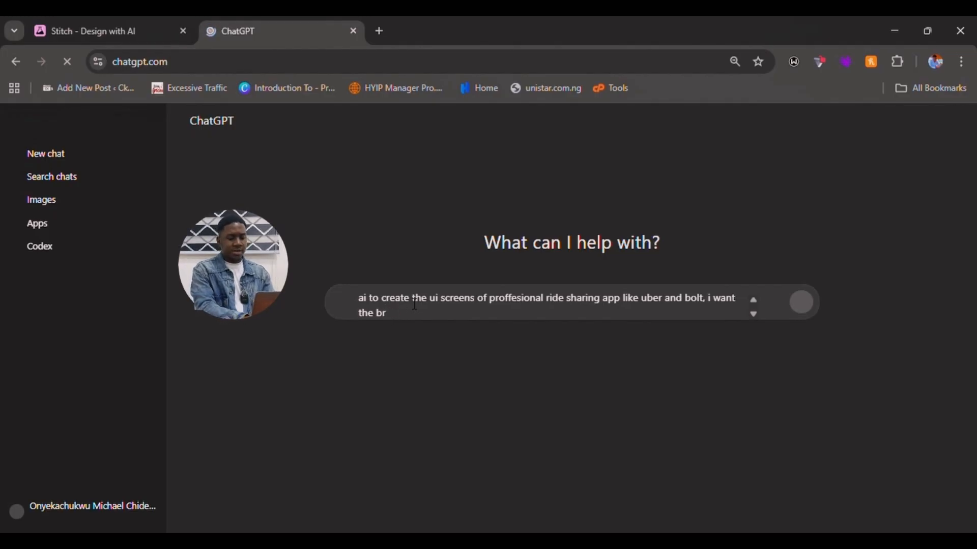
text(an)
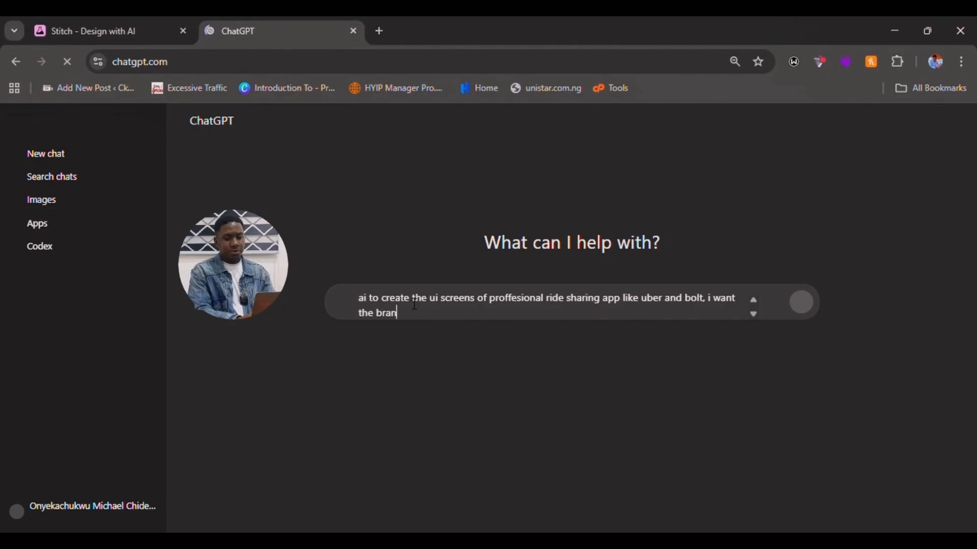
text(d col)
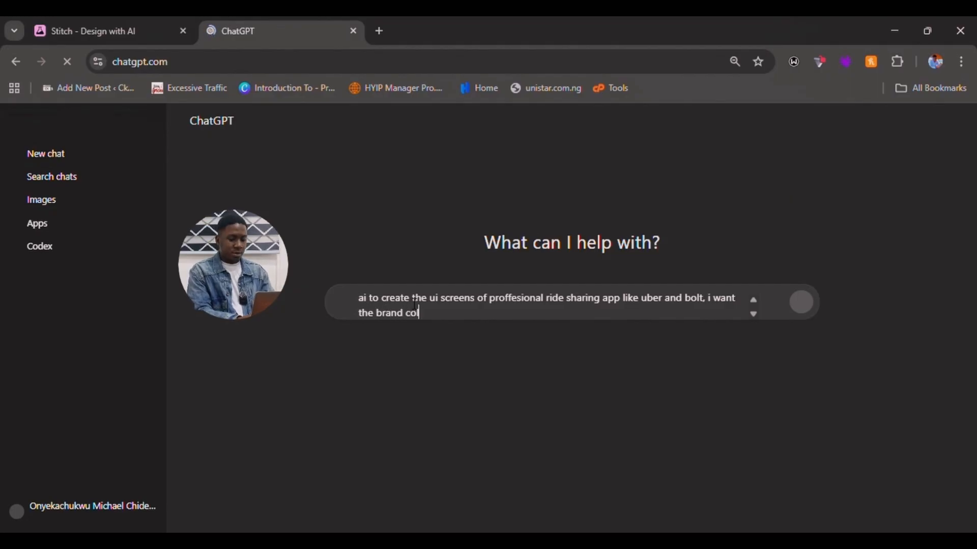
text(or r)
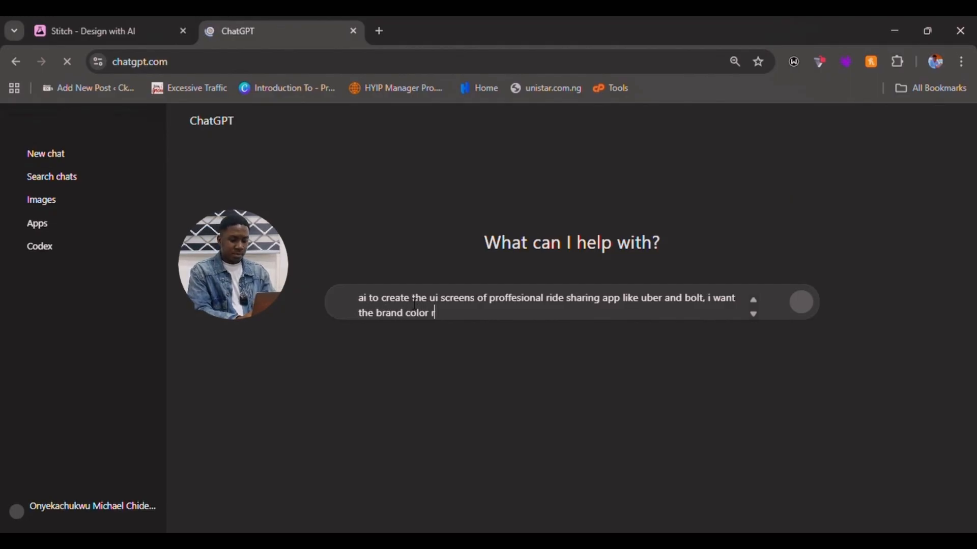
key(BackSpace)
text(to )
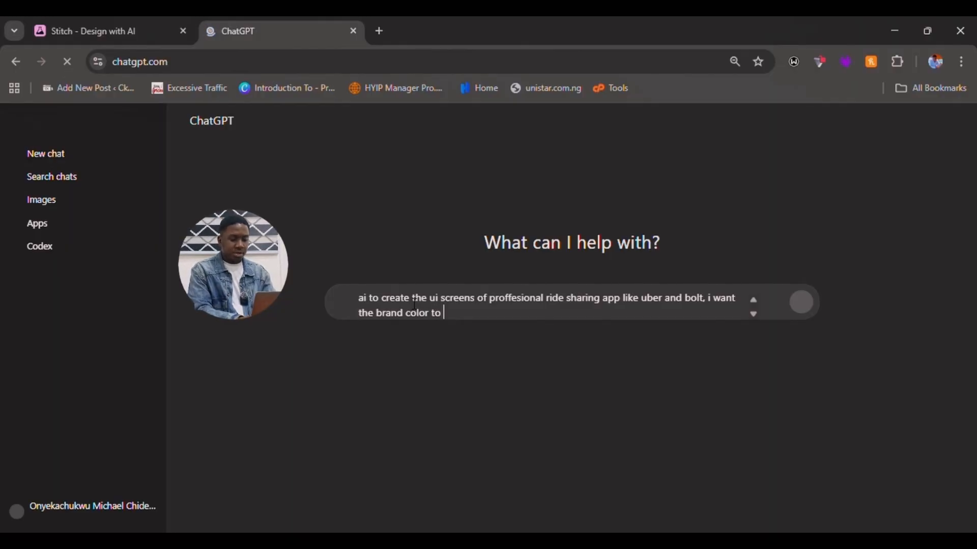
text(be majorly red)
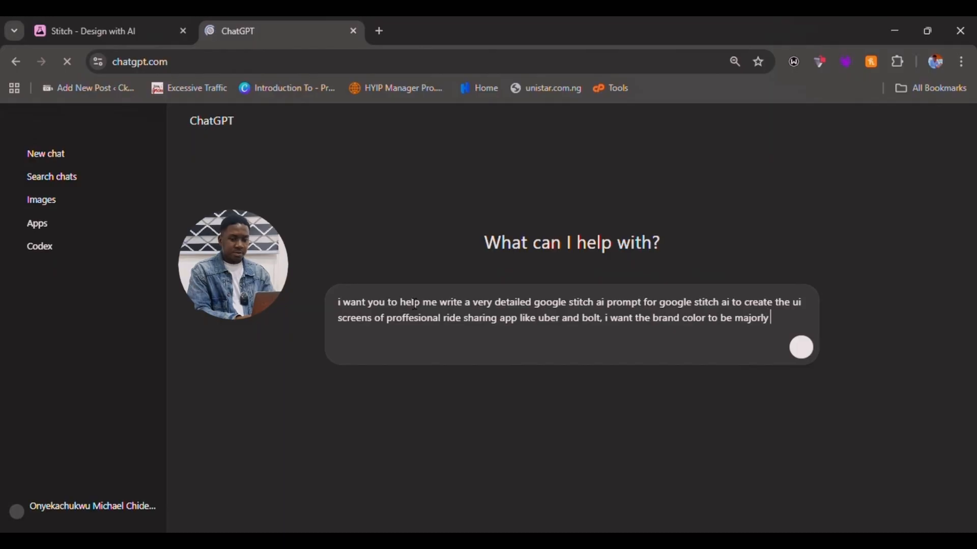
Step: Add "the add another color that would match red to be the secondary color" to the ChatGPT message
text( the)
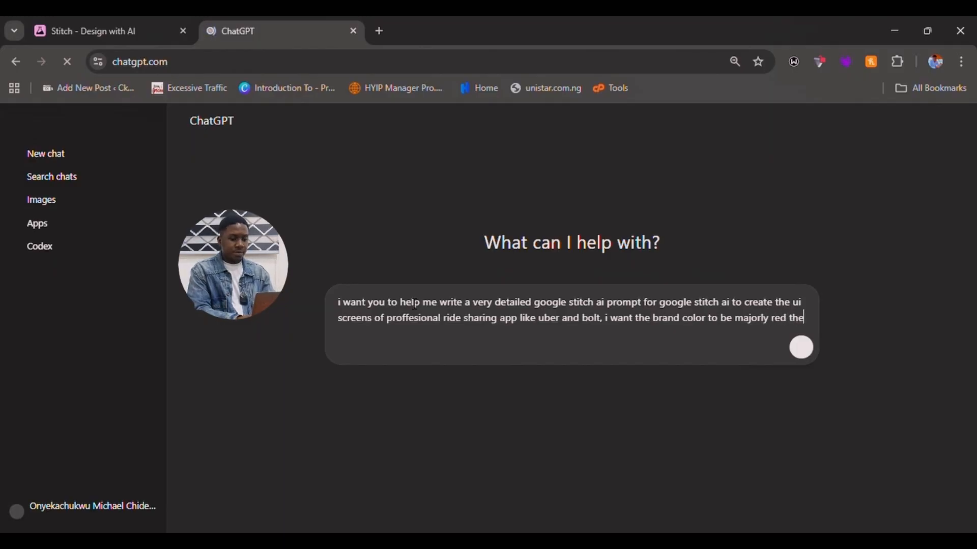
text( add)
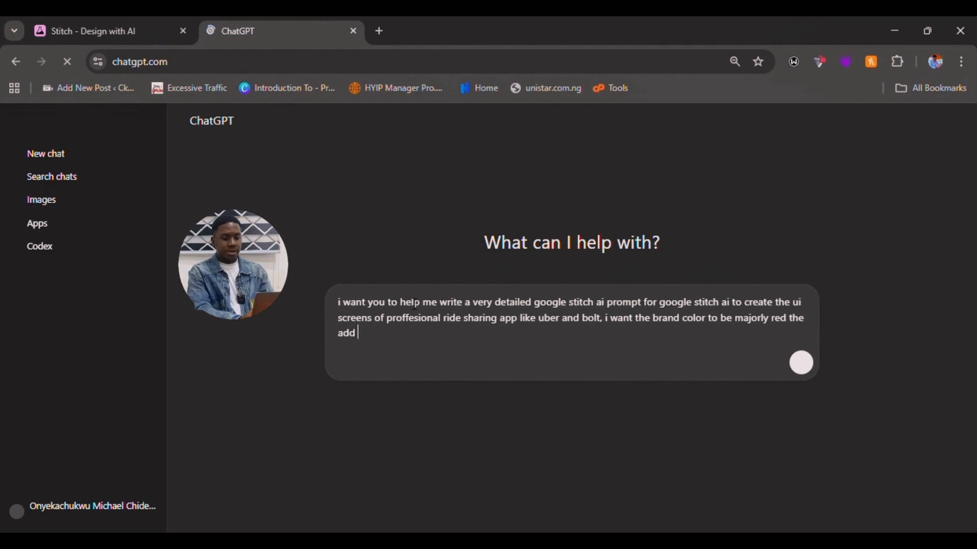
text( another)
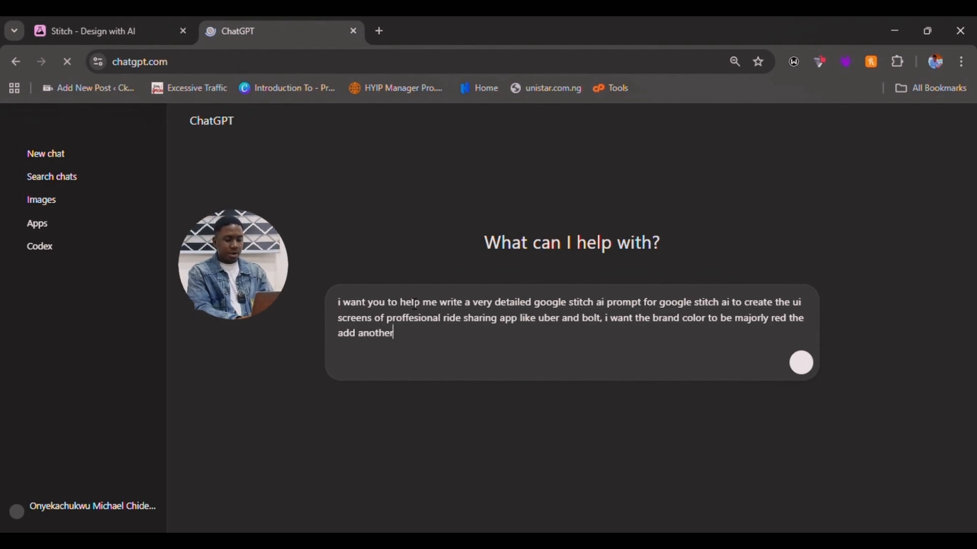
text( color thay)
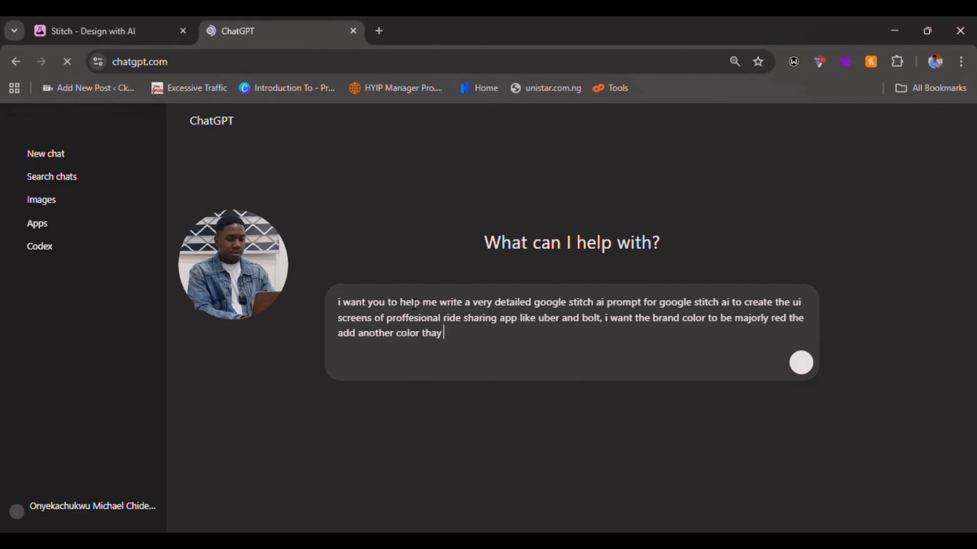
text( t would)
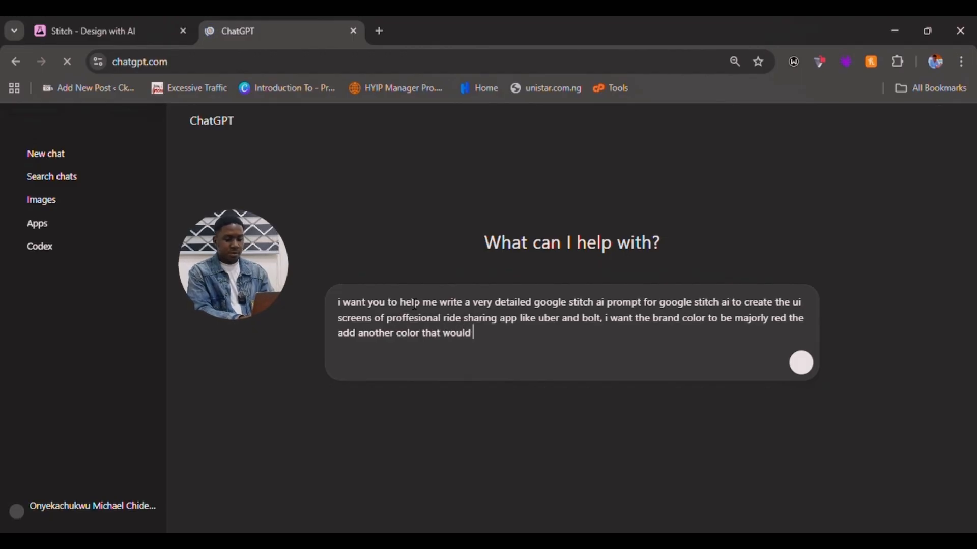
text( match red)
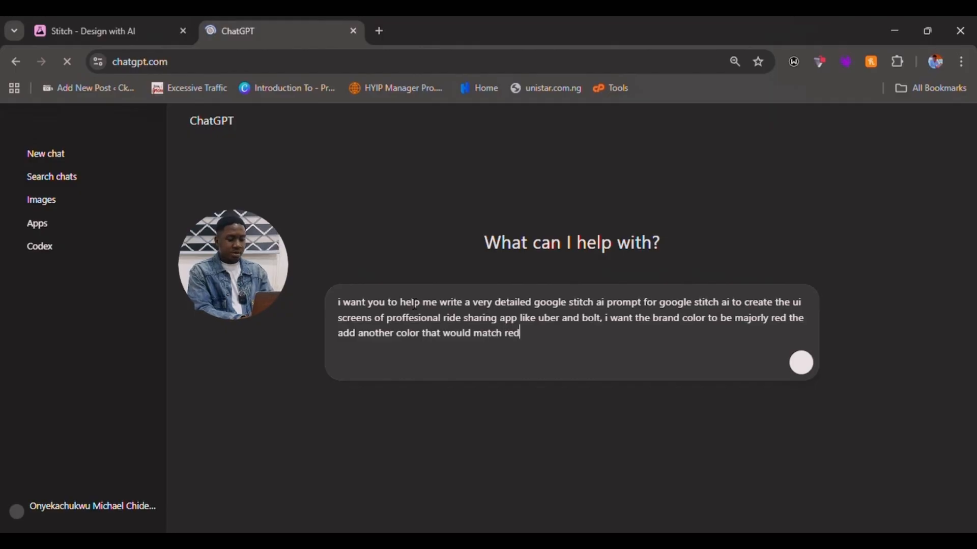
text( to ne)
key(BackSpace)
key(BackSpace)
key(BackSpace)
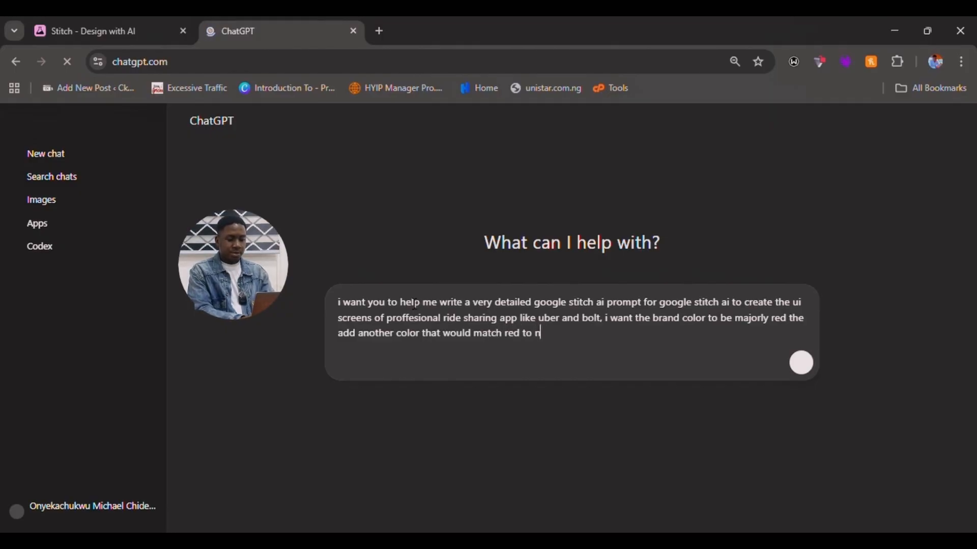
text(be the sec)
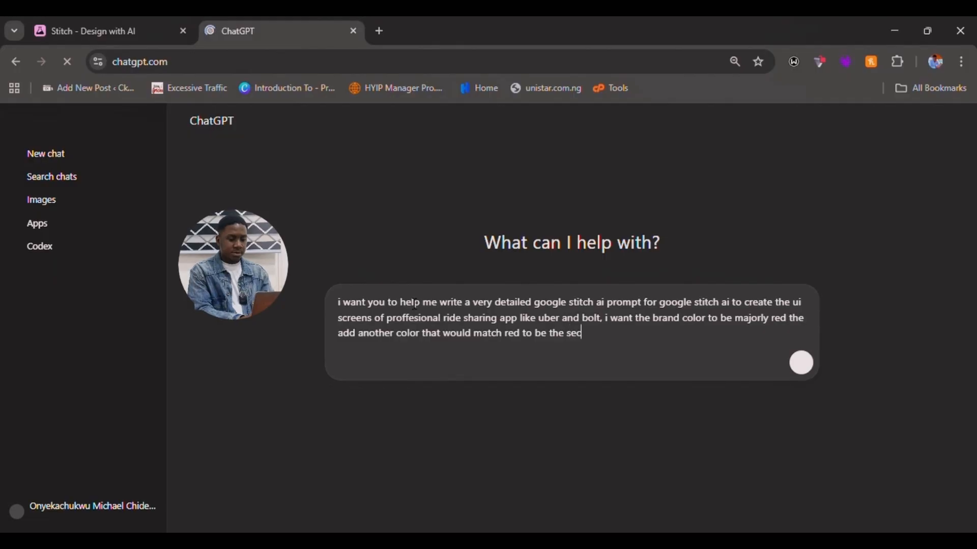
text(ondar)
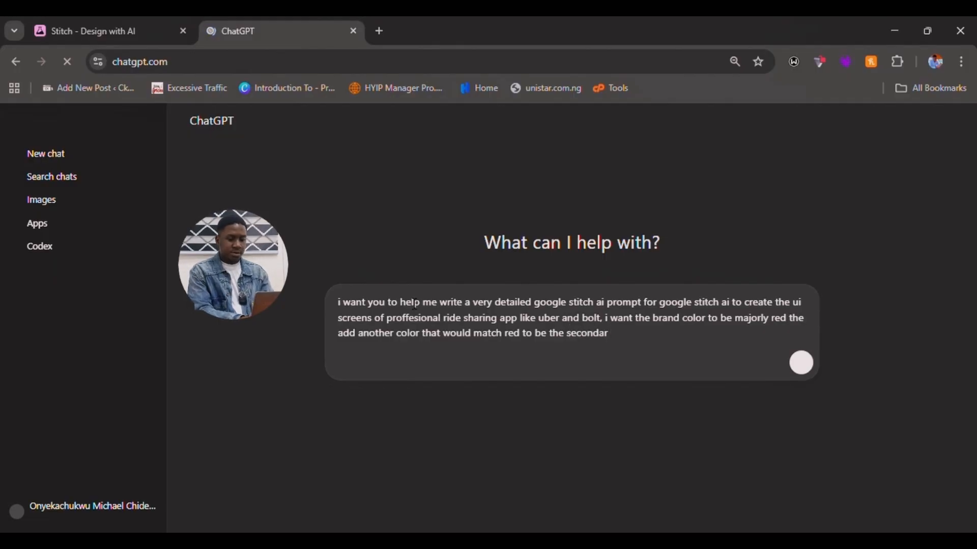
text(y color)
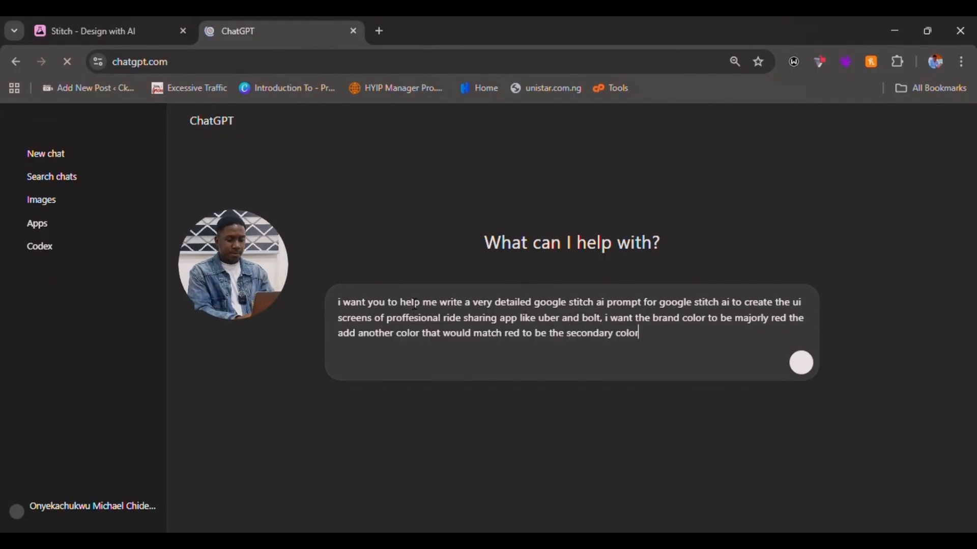
Step: Extend the message with the style request ", use modern designs like glassmorphism"
text(, use )
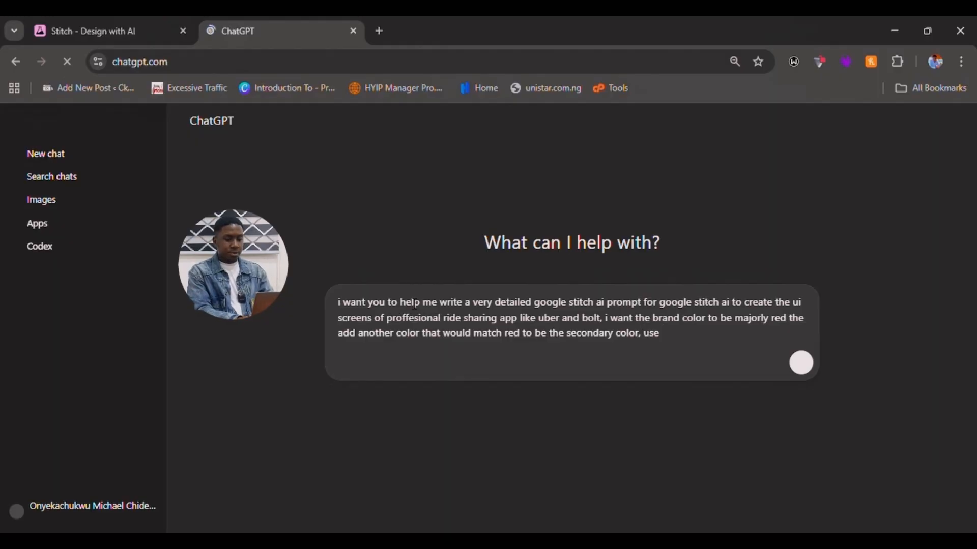
text(modern desi)
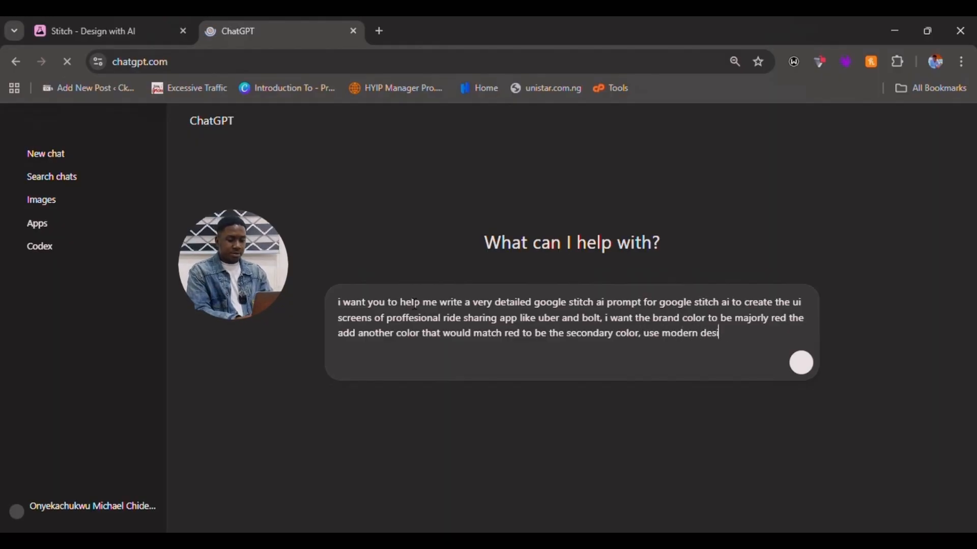
text(gns li)
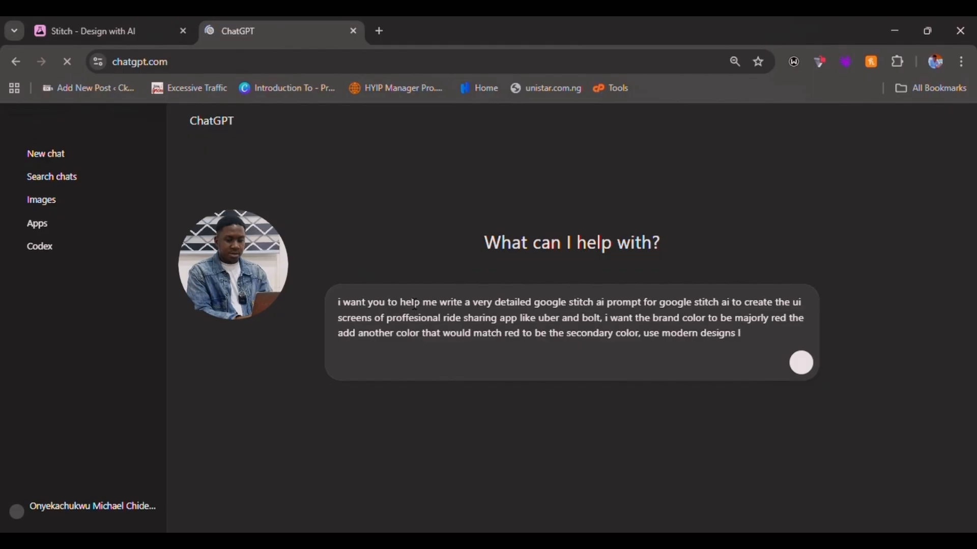
text(like)
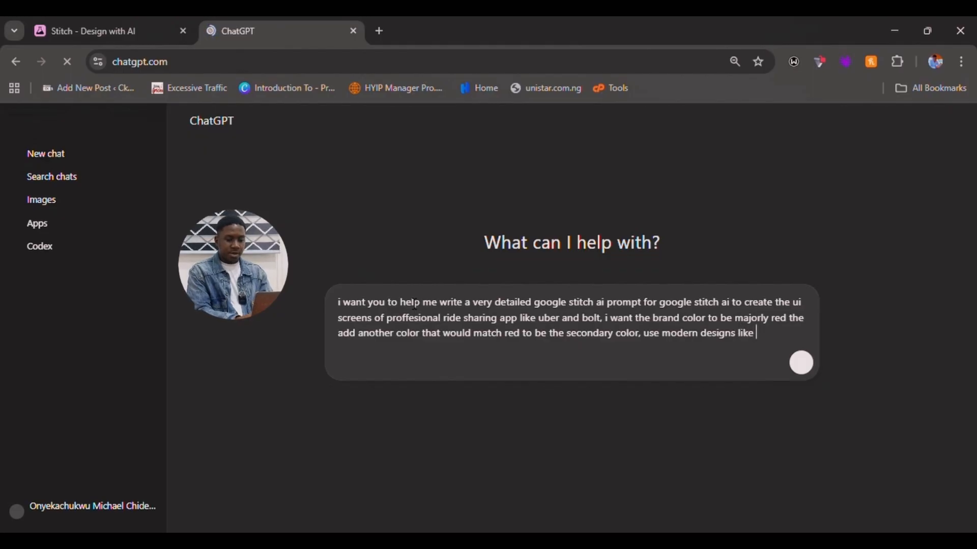
text( glassmor)
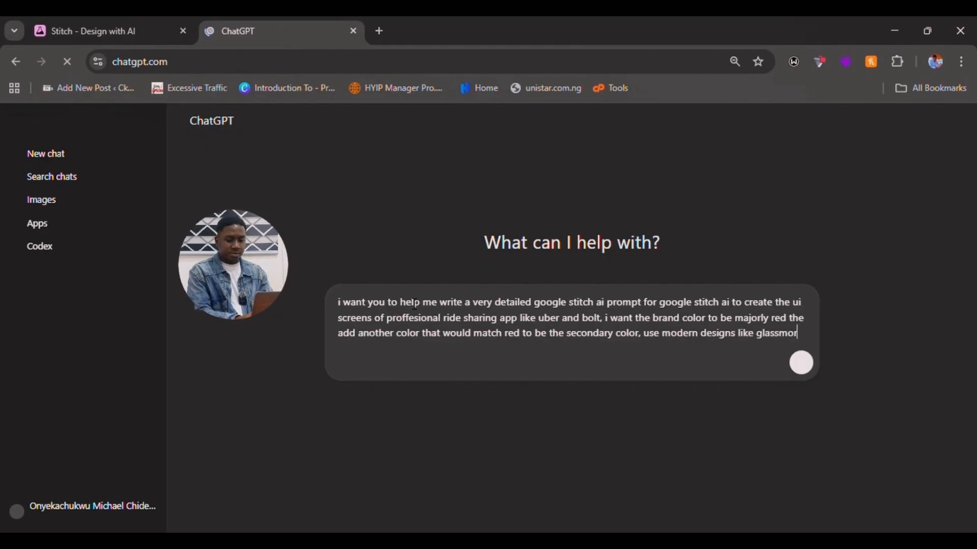
text(phism)
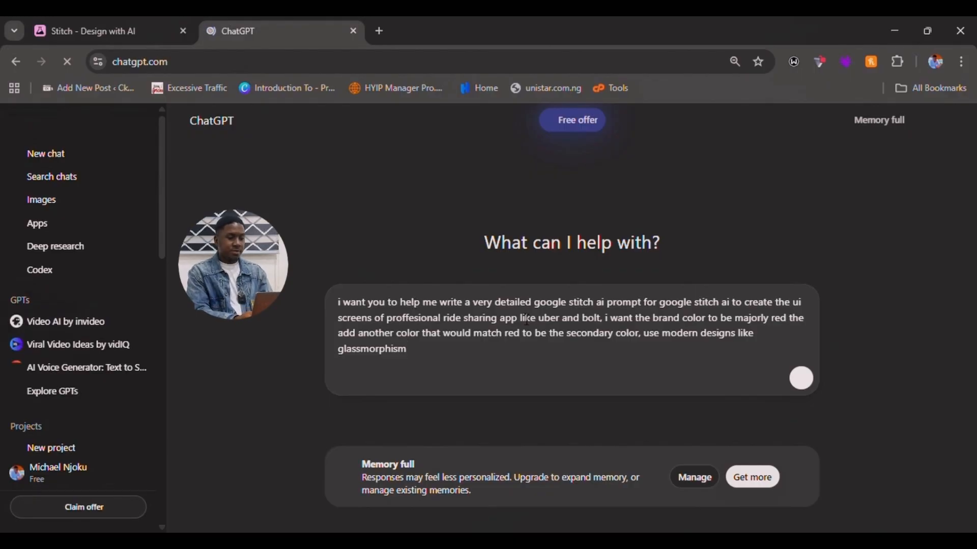
Step: Complete the style request in the message with "and give it a premium feel and look"
text(and )
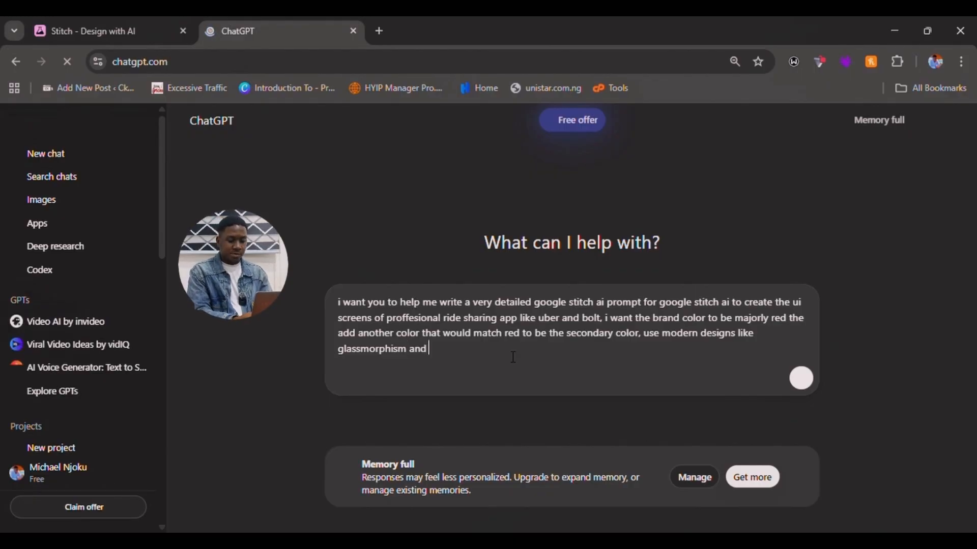
text(give it a)
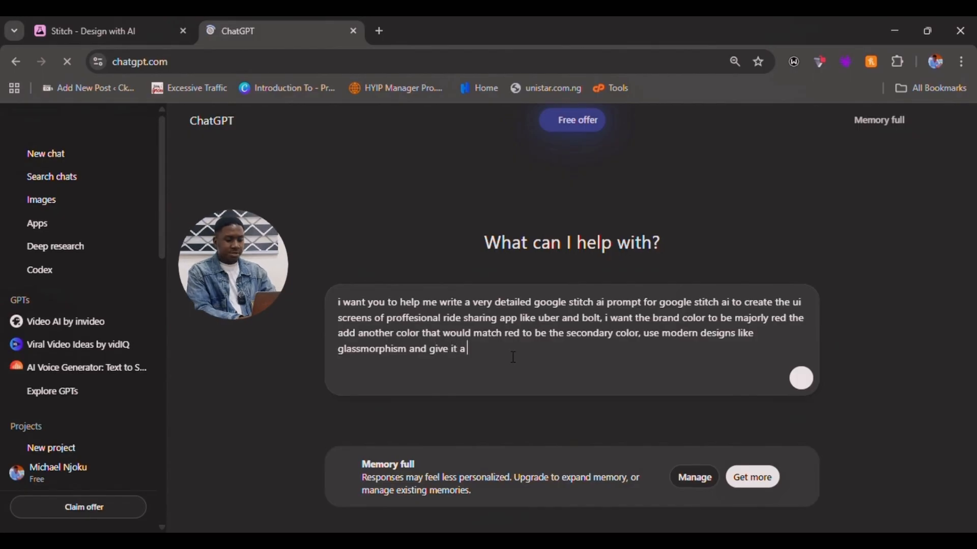
text( premium )
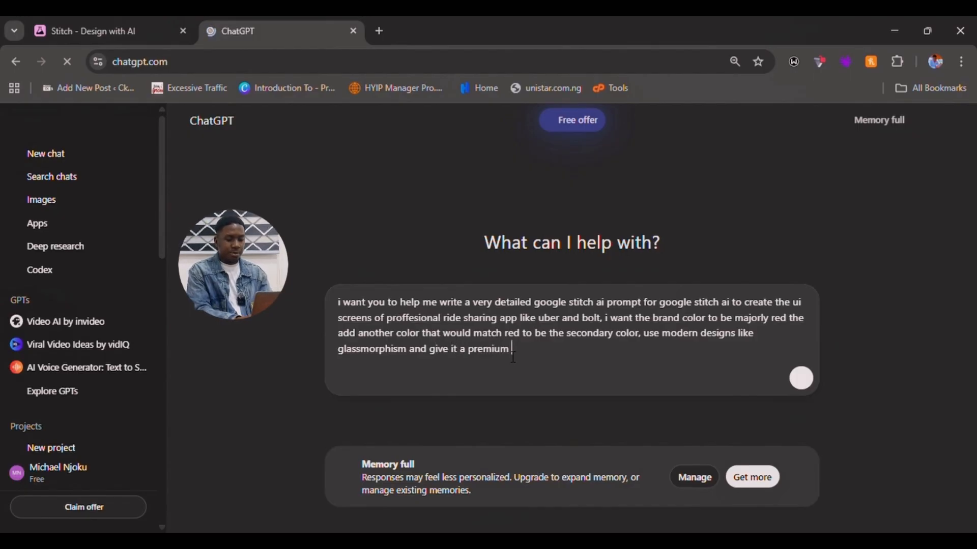
text(feel and lloo)
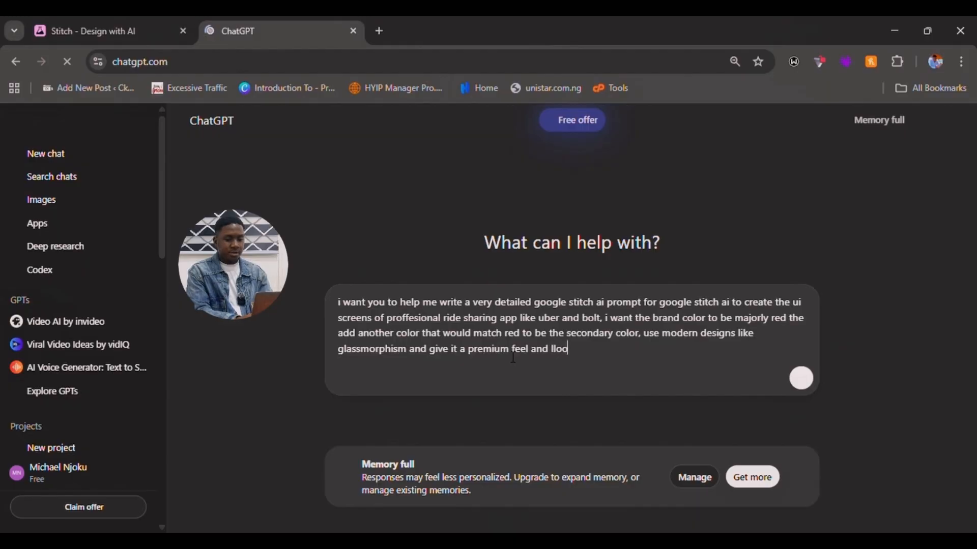
text(oo)
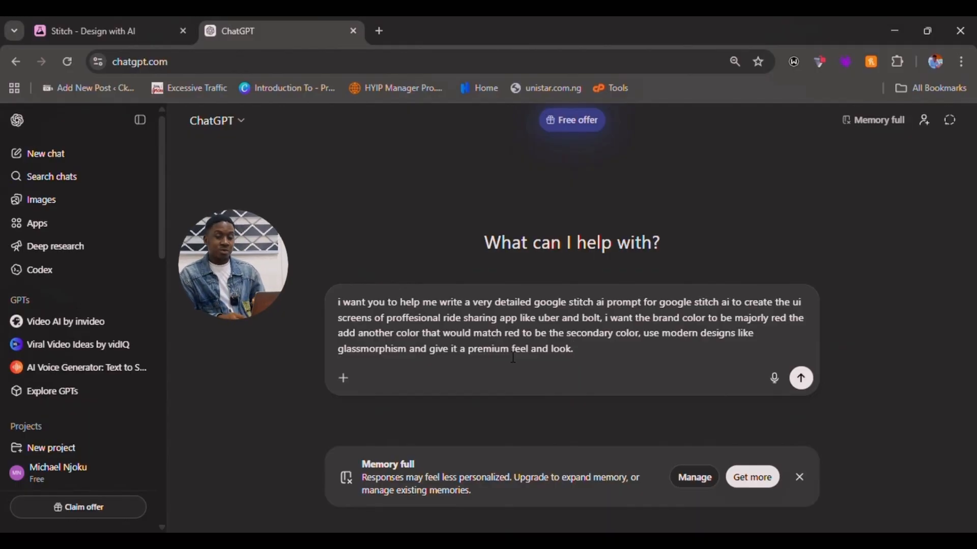
text(k)
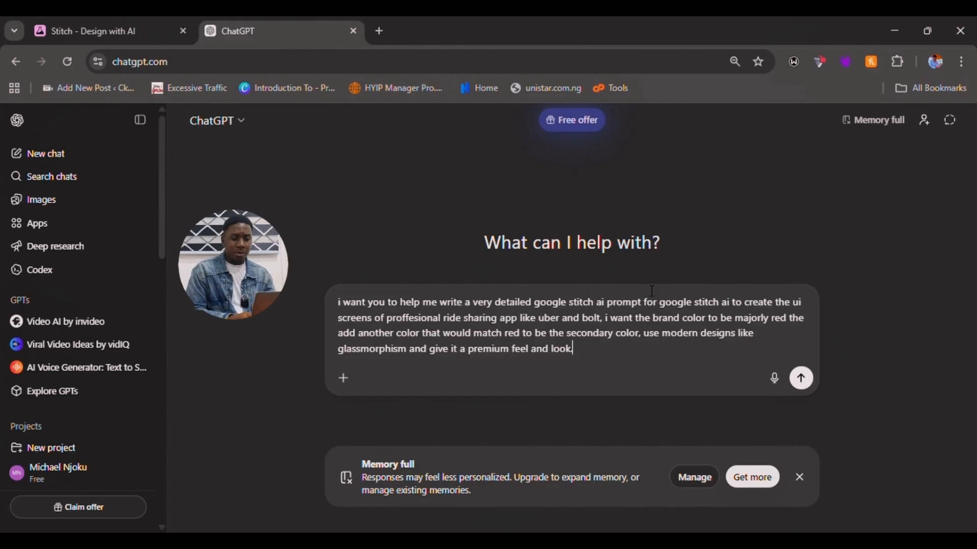
Step: Finish the ChatGPT message with ". the name of the ride sharing app is Techboss Rides." and send it
text(. the name o)
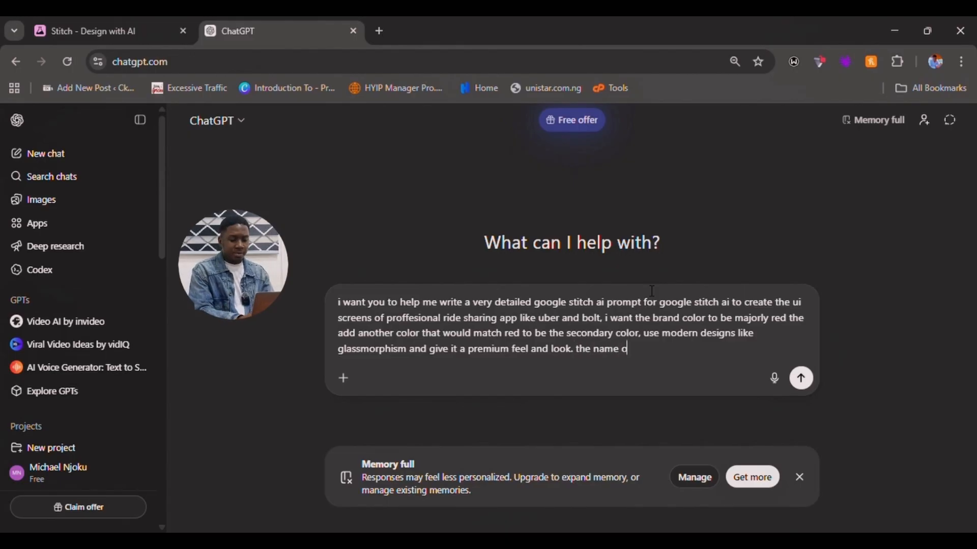
text(f the rid)
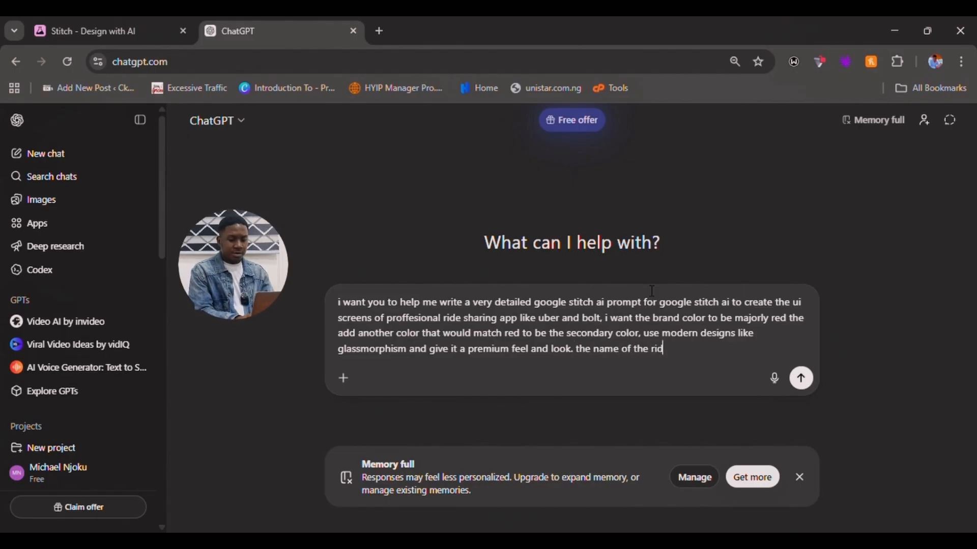
text(e sharing app)
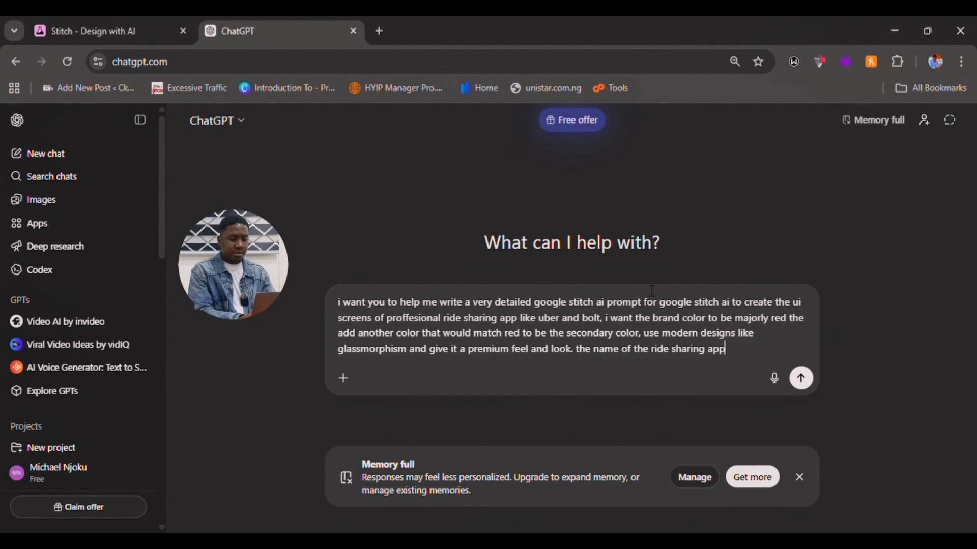
text( is Tehc)
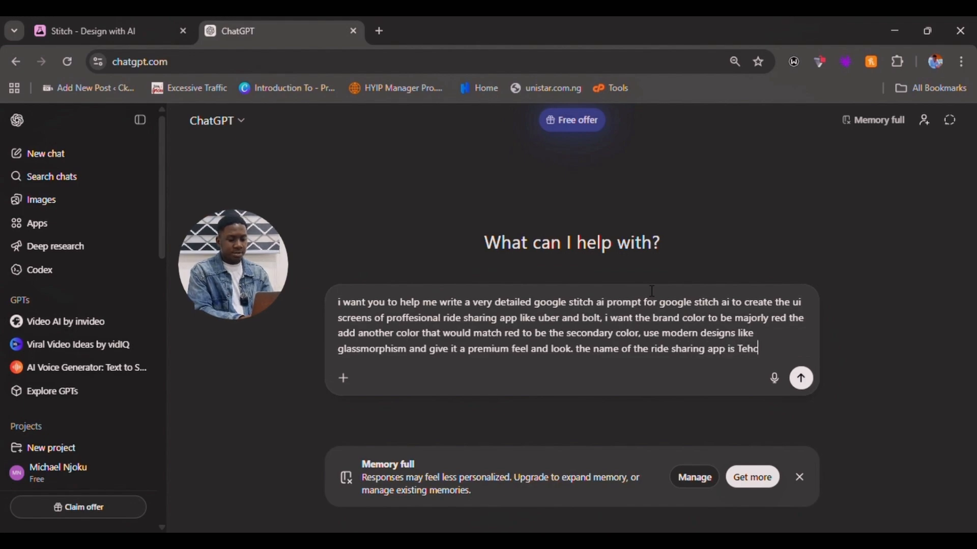
key(BackSpace)
key(BackSpace)
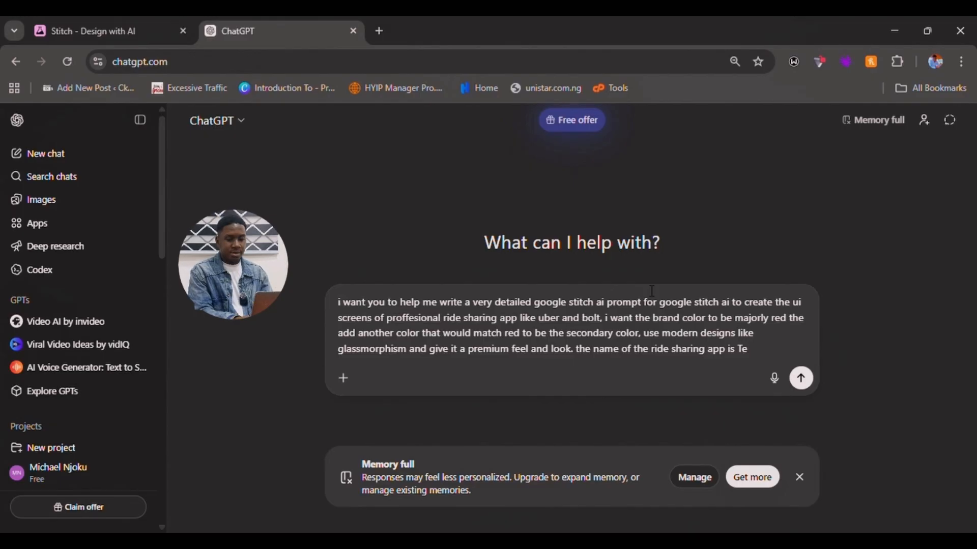
text(chboss )
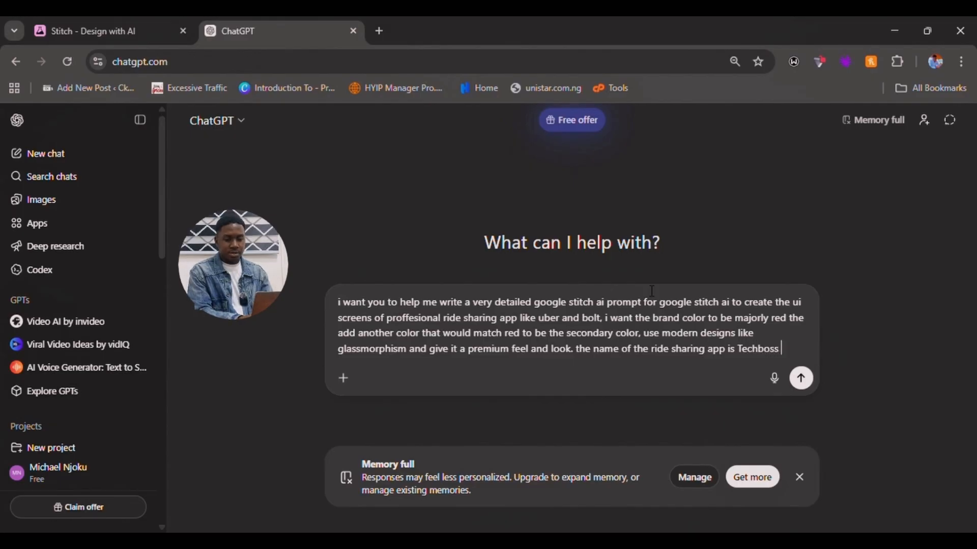
text(Rides)
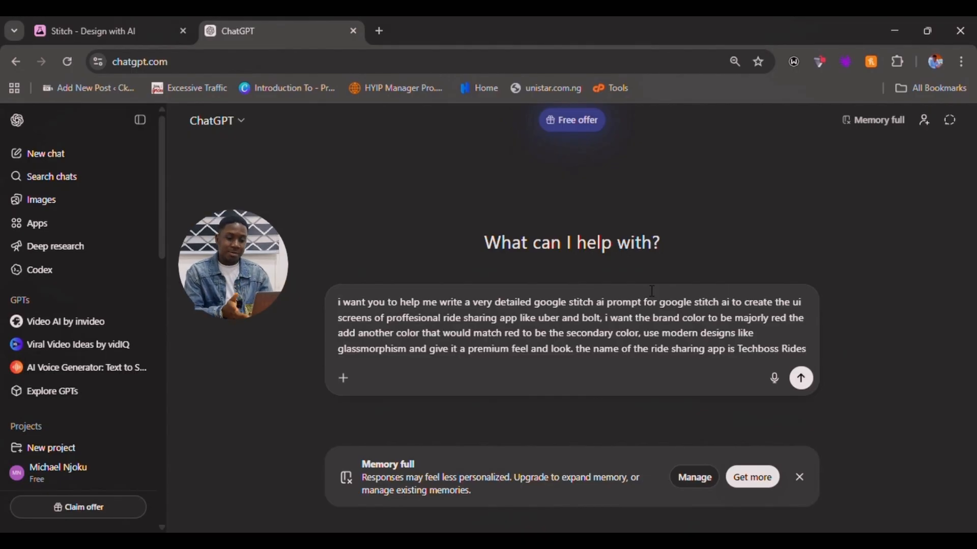
text(.)
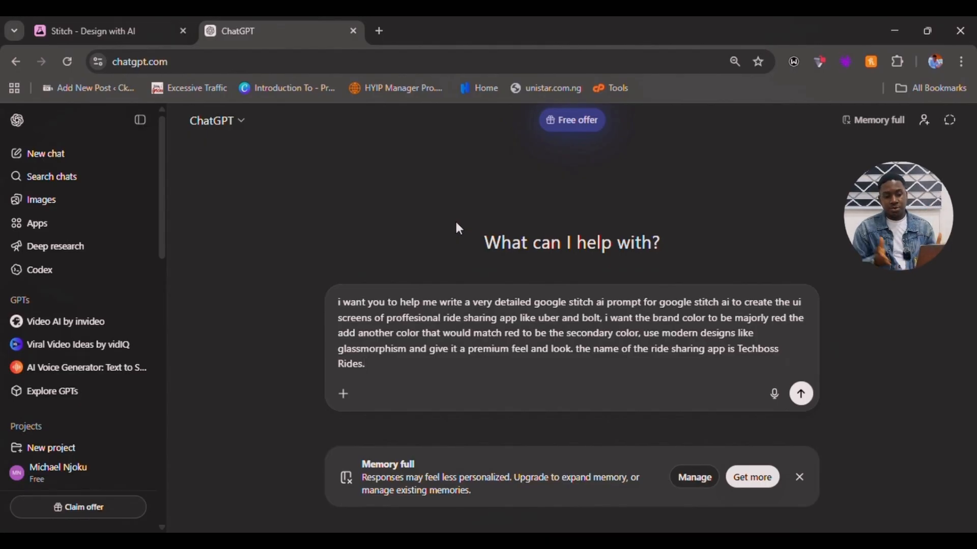
click(799, 477)
click(801, 394)
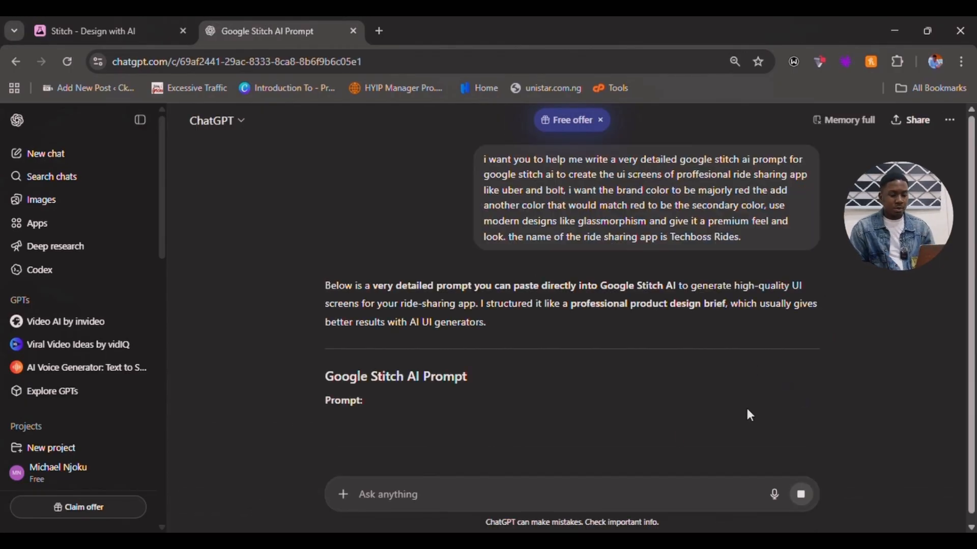
Step: Read through the generated Stitch prompt's introduction, brand identity, color palette, design style and typography sections
scroll(496, 375, down, 1)
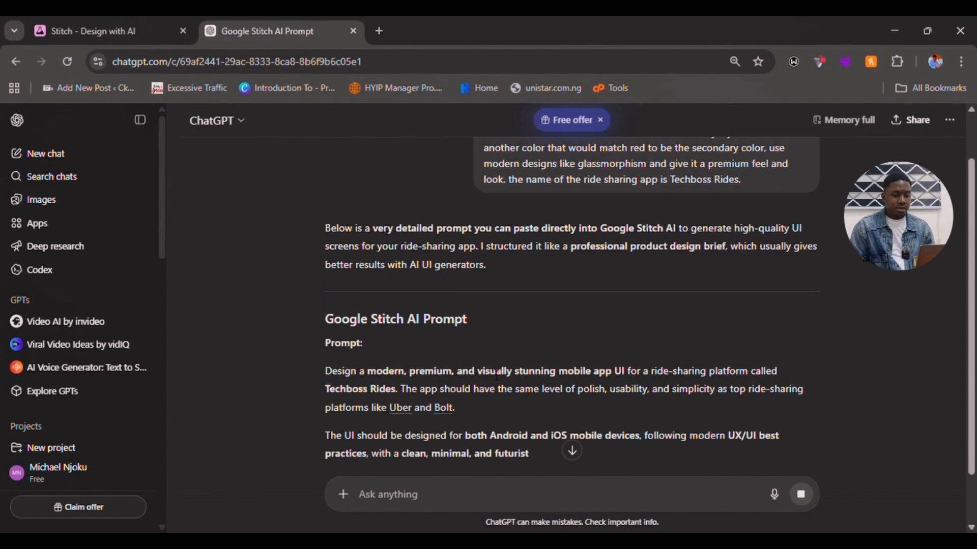
scroll(496, 375, down, 6)
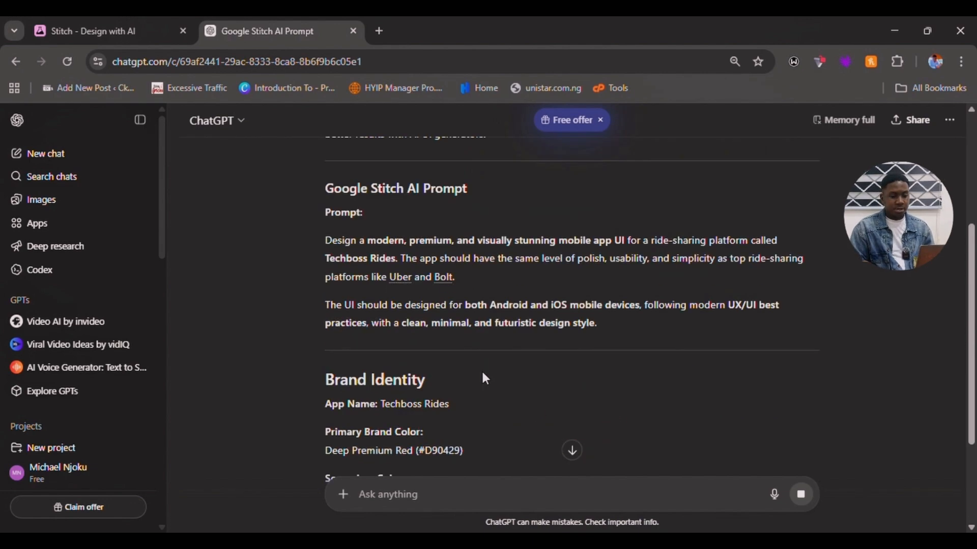
scroll(350, 304, up, 5)
scroll(350, 304, down, 1)
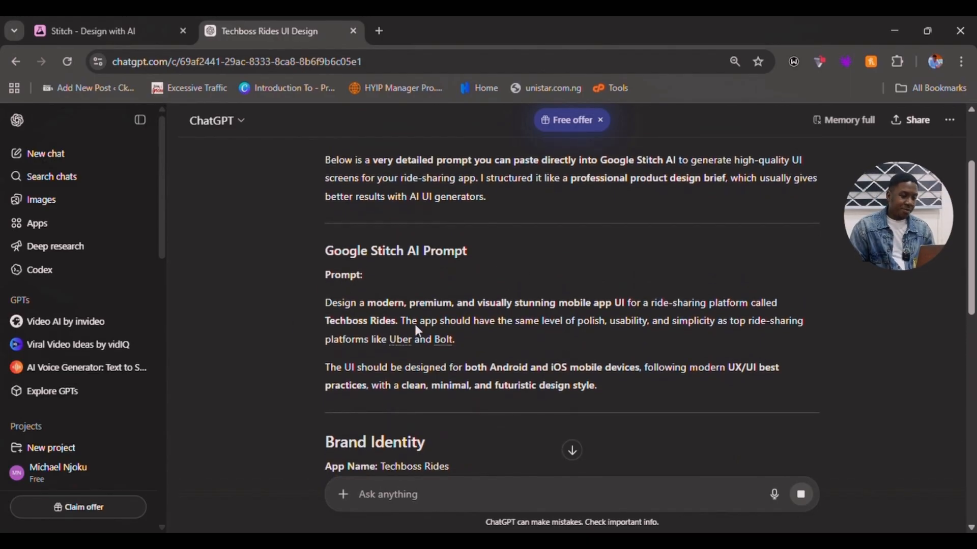
scroll(557, 328, down, 1)
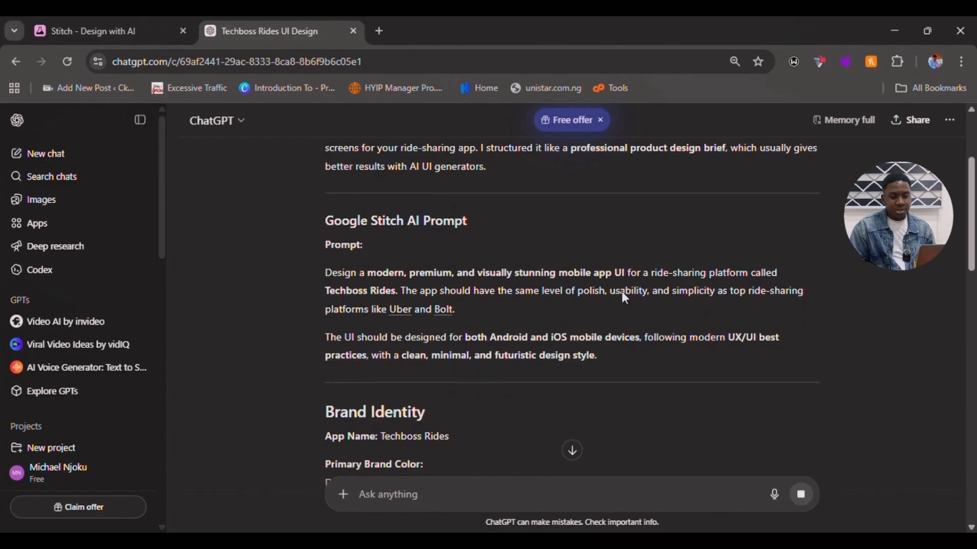
scroll(507, 317, down, 1)
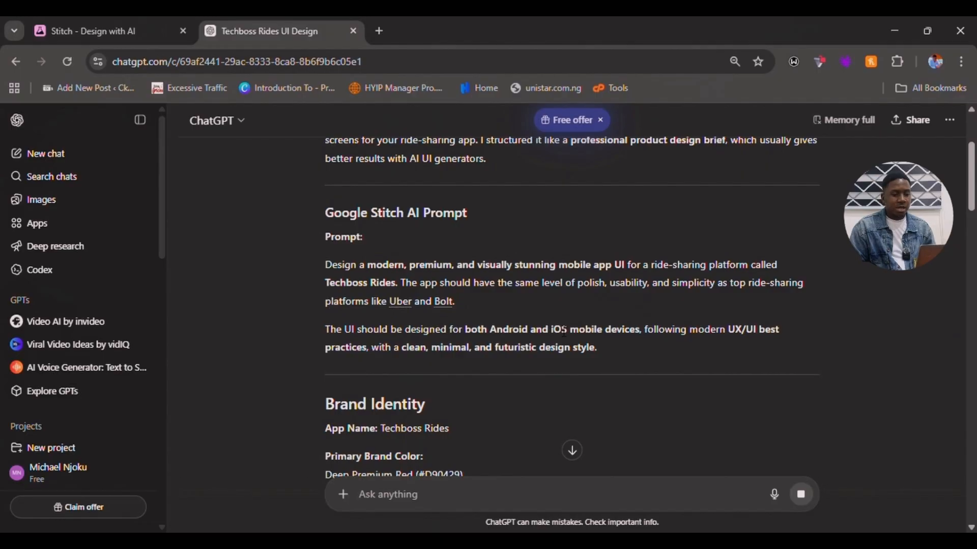
scroll(370, 322, down, 5)
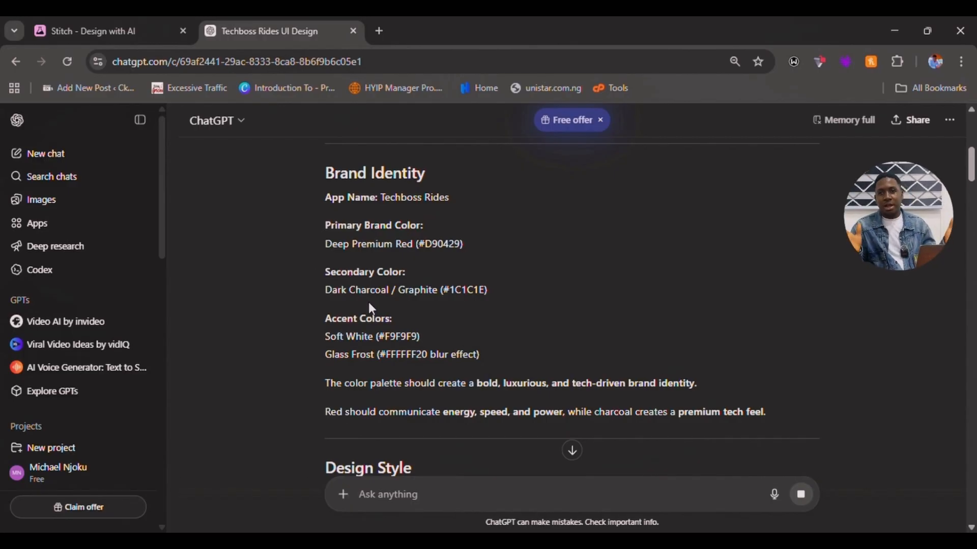
scroll(376, 318, down, 1)
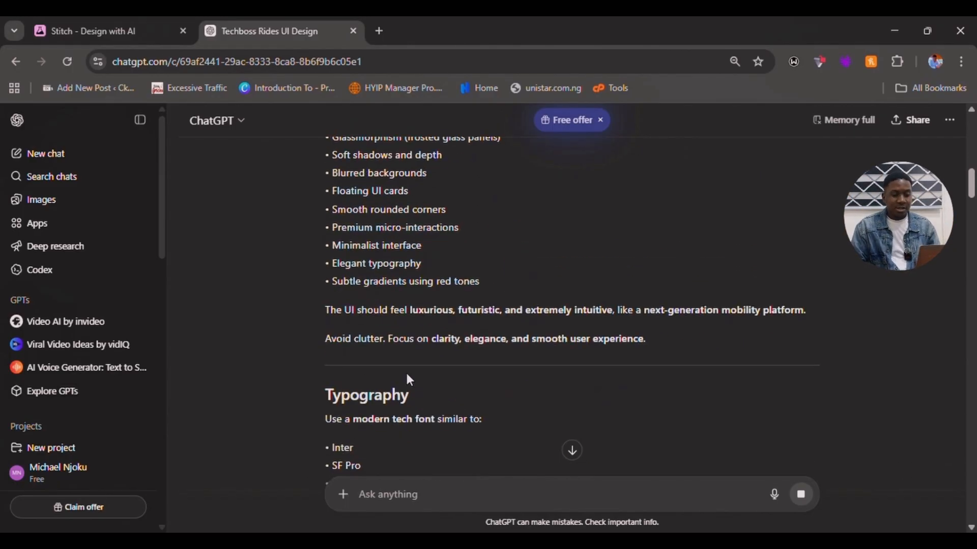
Step: Select the whole generated Google Stitch prompt, ending at "Glassmorphism UI elements" in the Deliverables section
scroll(408, 328, up, 15)
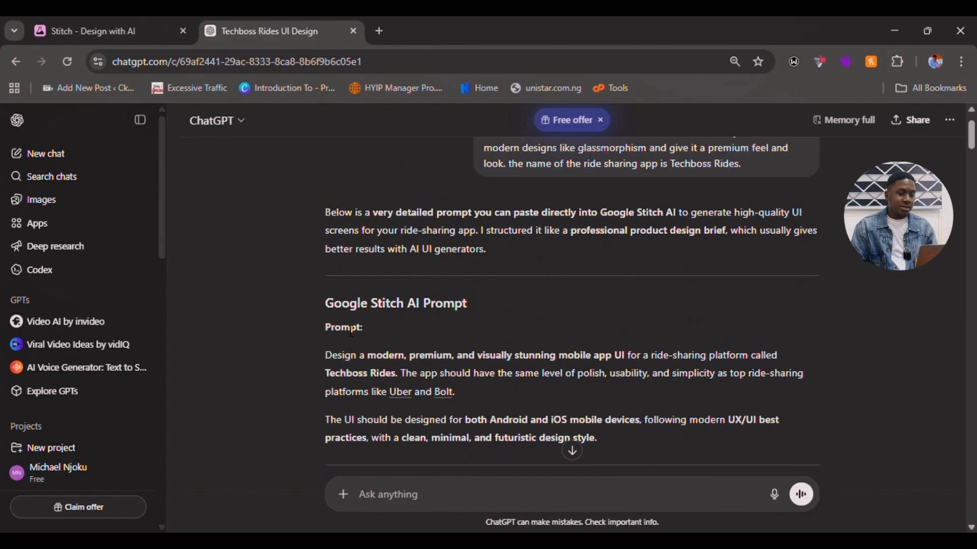
scroll(363, 330, down, 15)
drag(327, 306, 478, 302)
scroll(421, 366, down, 20)
scroll(450, 379, down, 20)
scroll(490, 397, down, 20)
scroll(283, 207, up, 3)
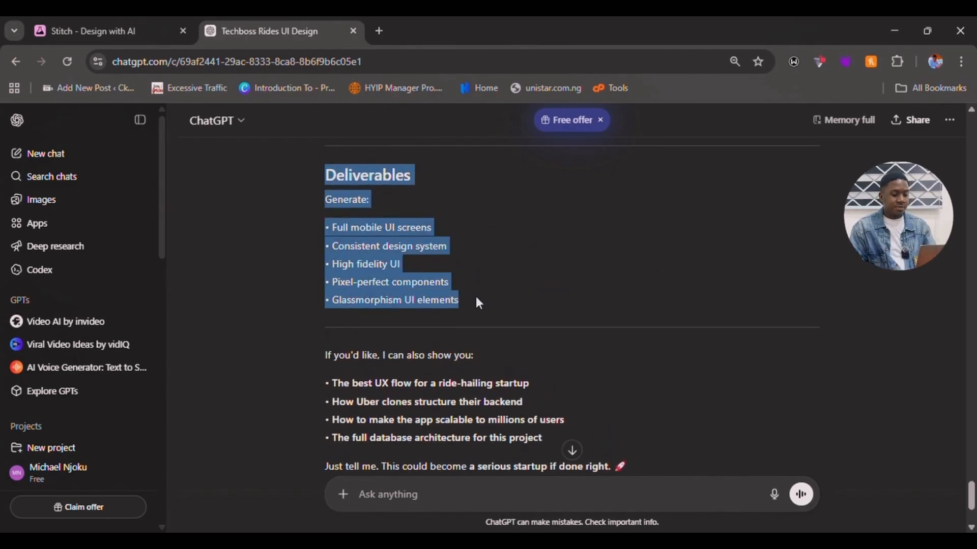
Step: Review the selected prompt's list of UI screens, from splash and onboarding to ride history, plus the overall visual goal and deliverables
scroll(476, 298, up, 15)
scroll(451, 343, up, 20)
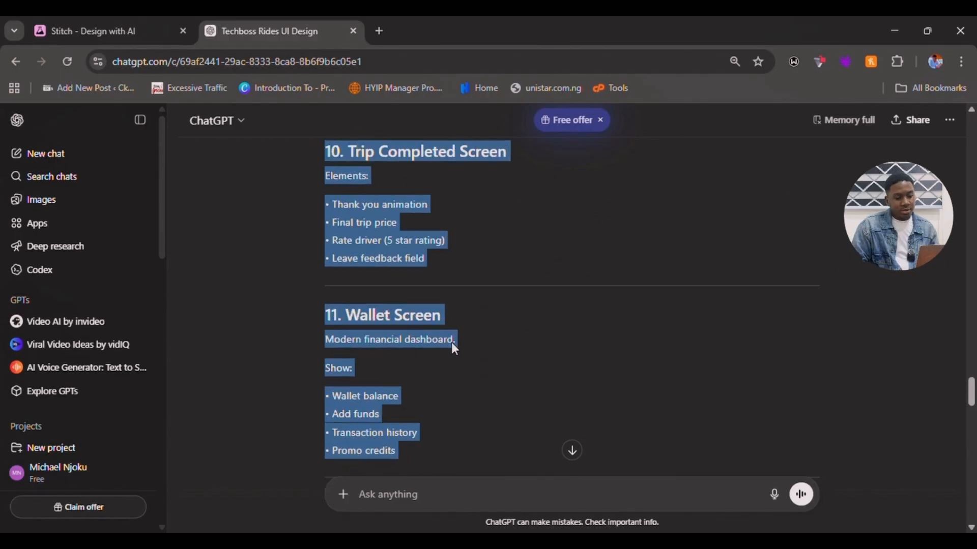
scroll(435, 283, up, 15)
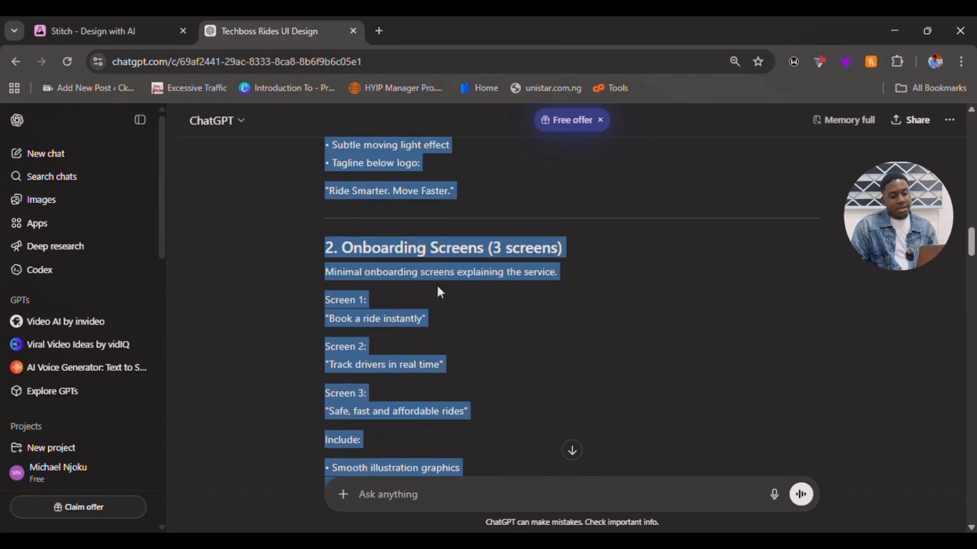
scroll(438, 286, down, 2)
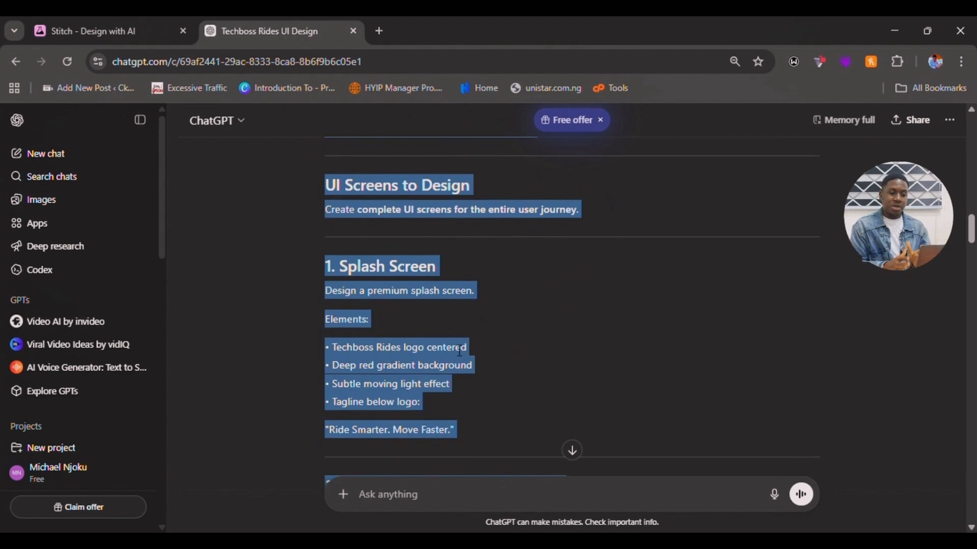
scroll(459, 351, down, 5)
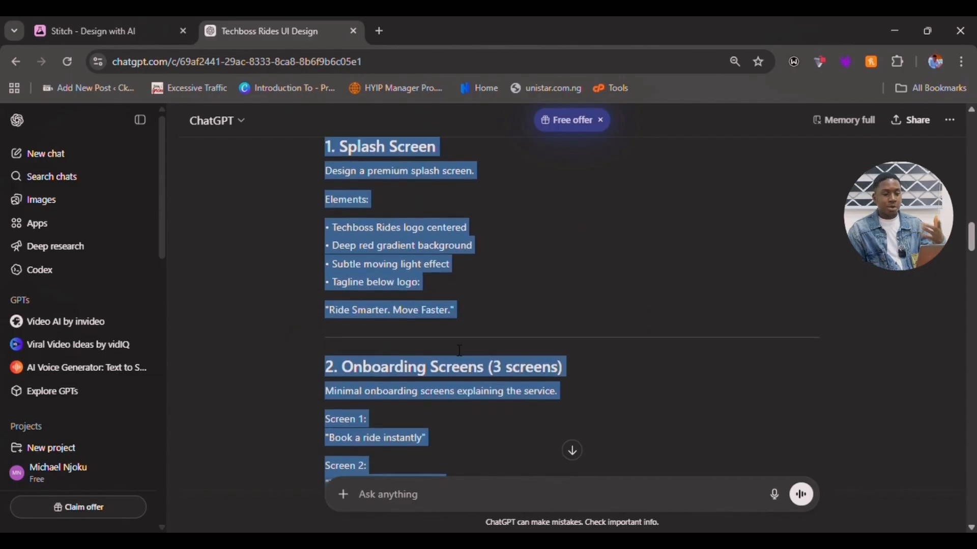
scroll(491, 312, down, 9)
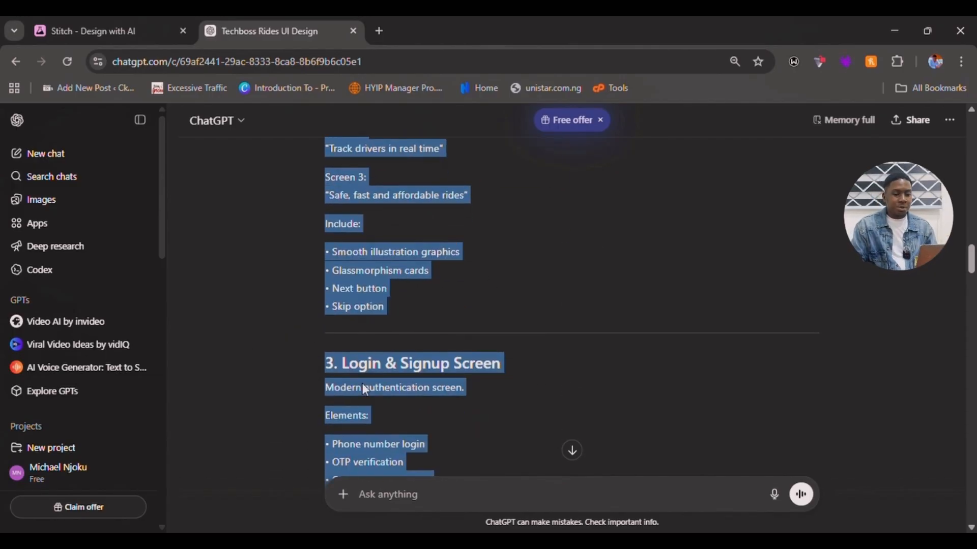
scroll(279, 334, down, 12)
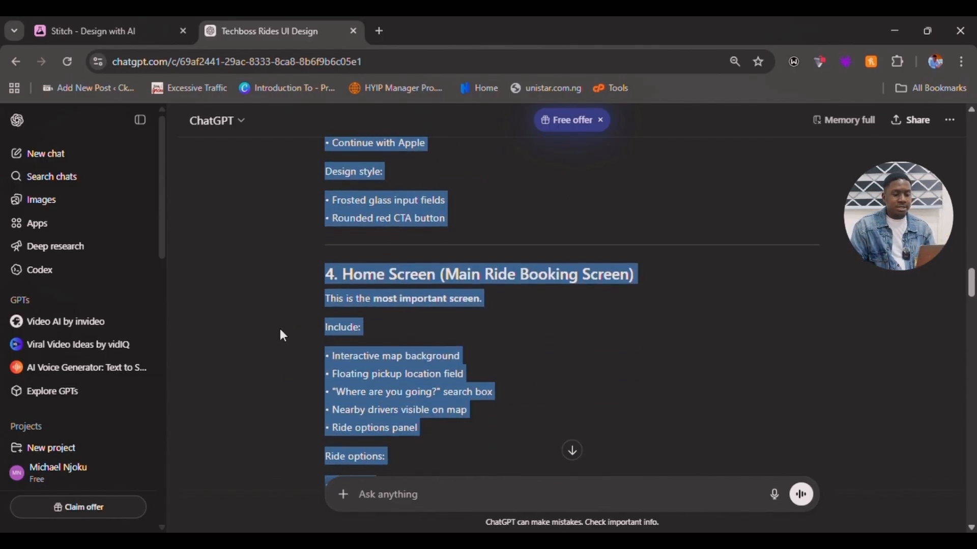
scroll(326, 358, down, 15)
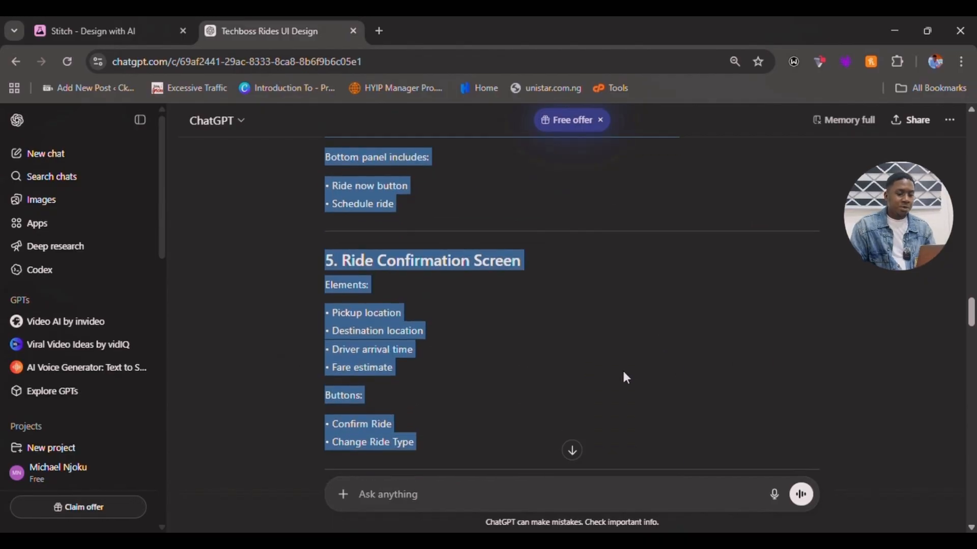
scroll(249, 448, down, 3)
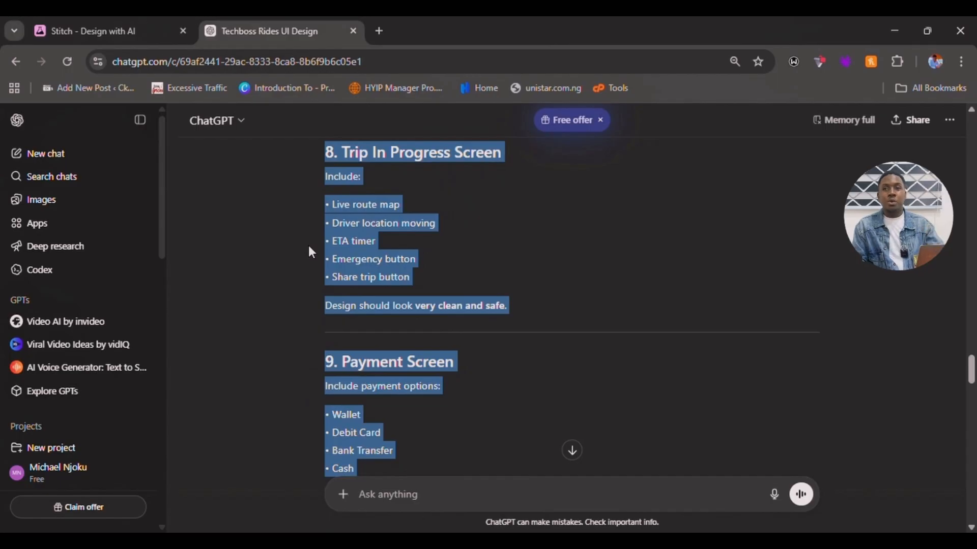
scroll(396, 292, down, 17)
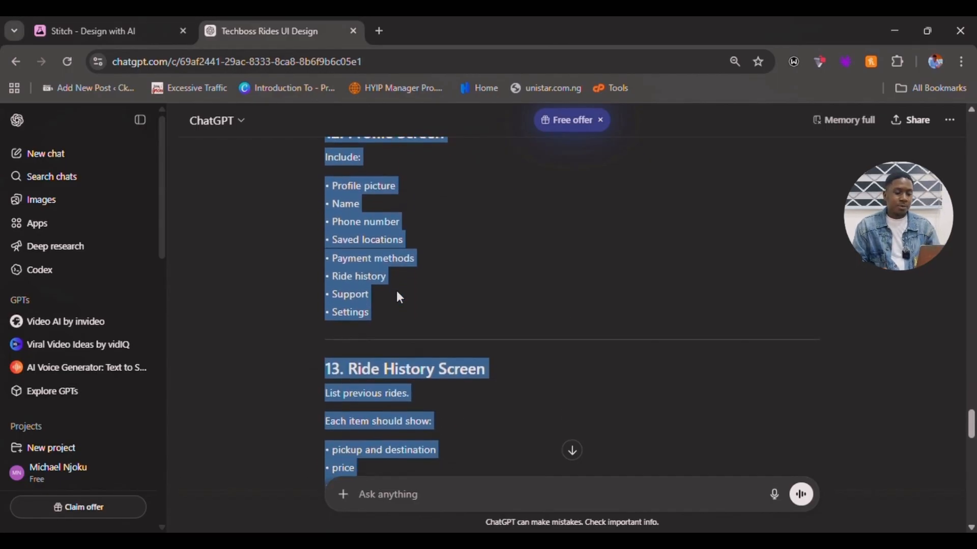
scroll(400, 297, down, 15)
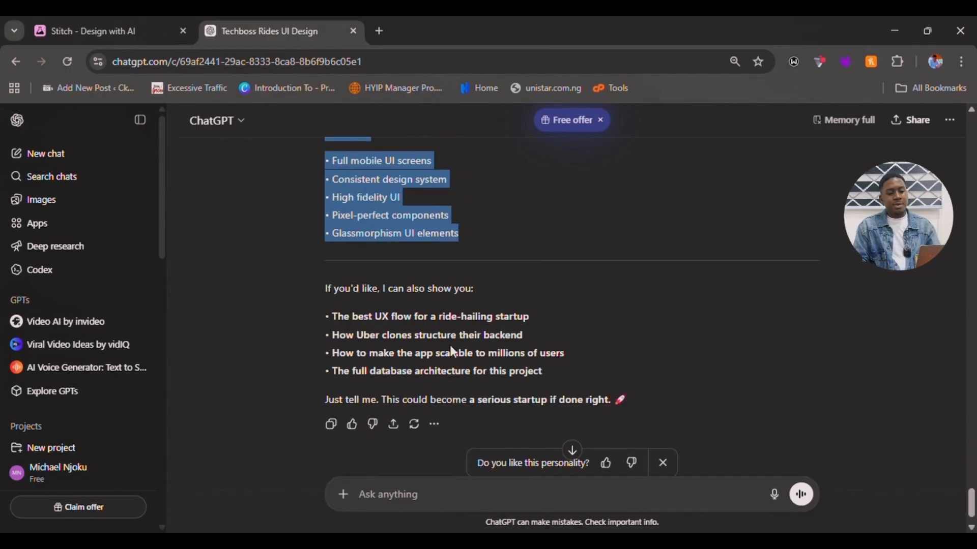
scroll(450, 351, down, 2)
scroll(456, 328, up, 10)
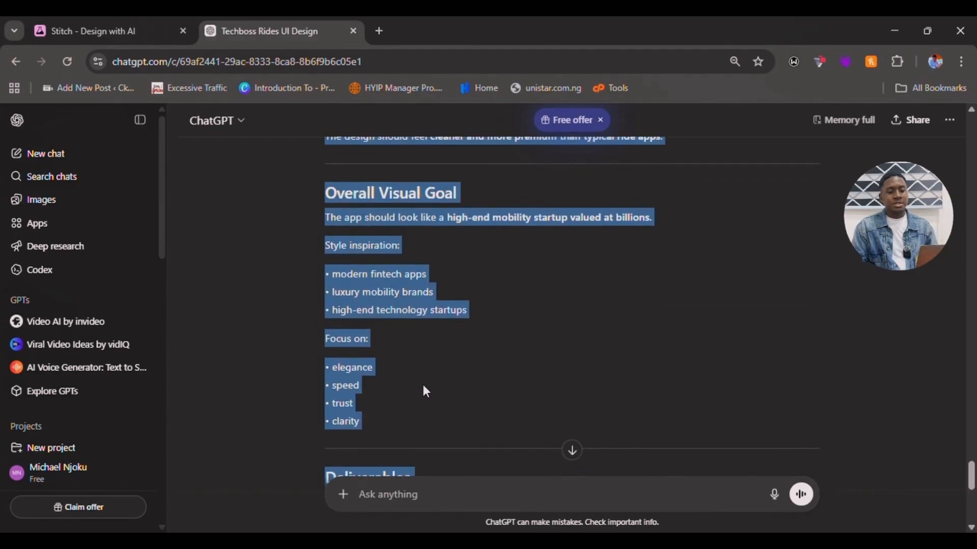
scroll(423, 387, up, 3)
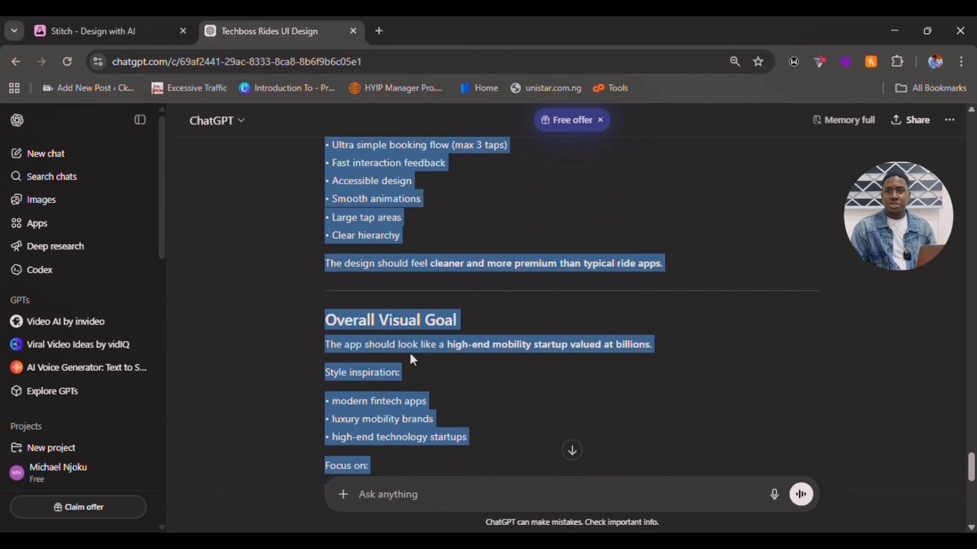
Step: Switch to Stitch and generate the app design from the copied ChatGPT prompt with the Thinking with 3.1 Pro model
click(108, 33)
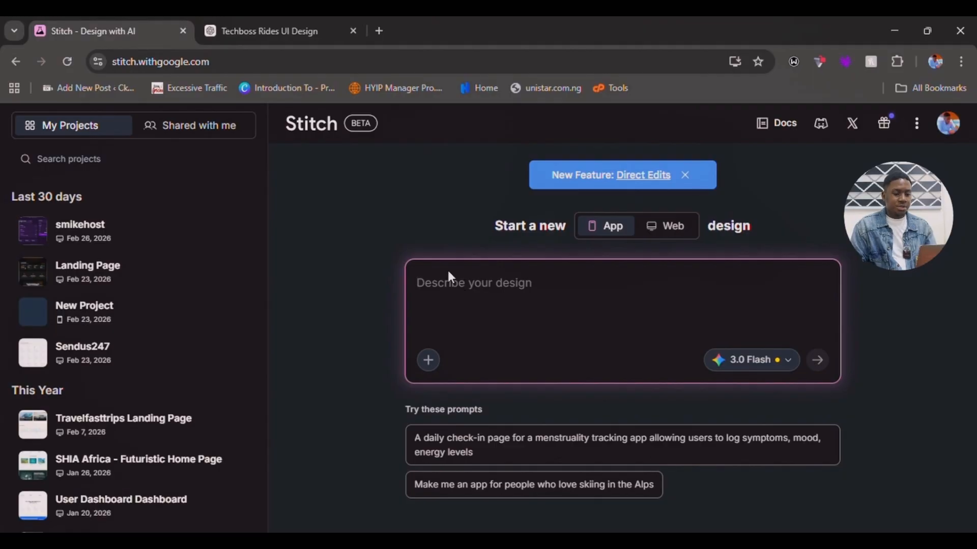
key(ctrl+v)
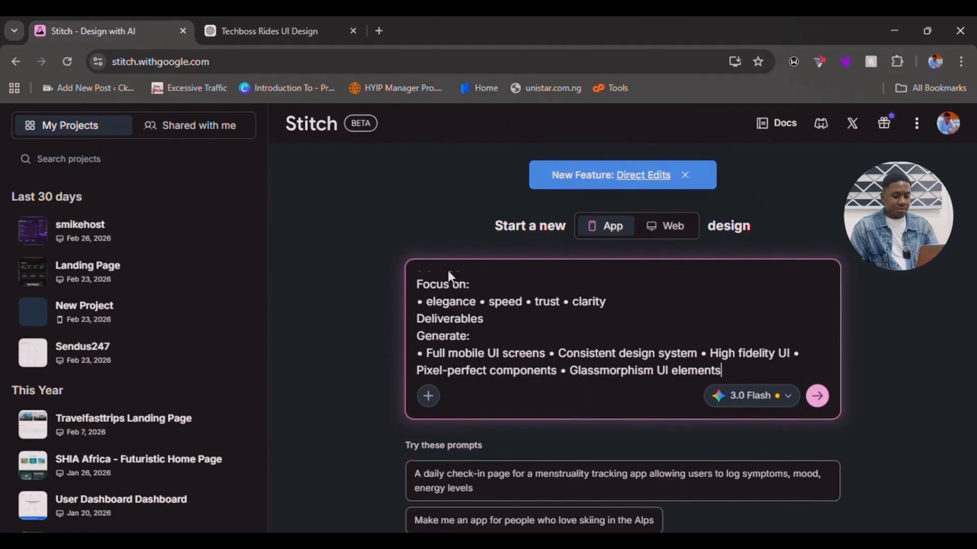
click(763, 396)
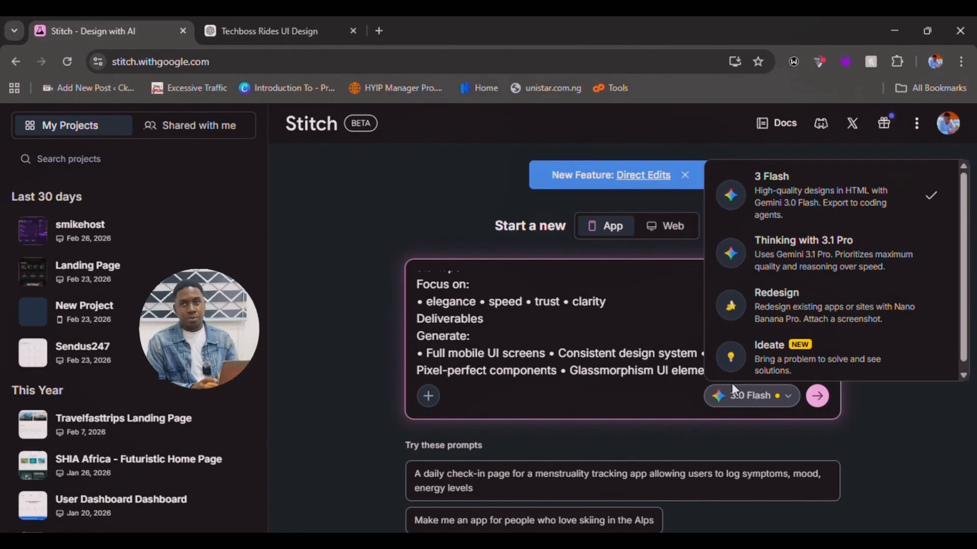
click(816, 239)
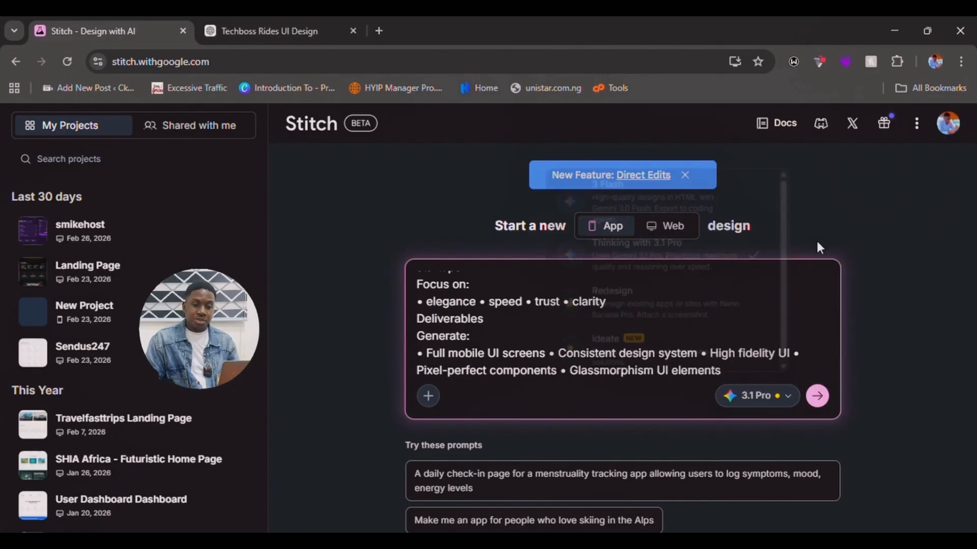
click(817, 397)
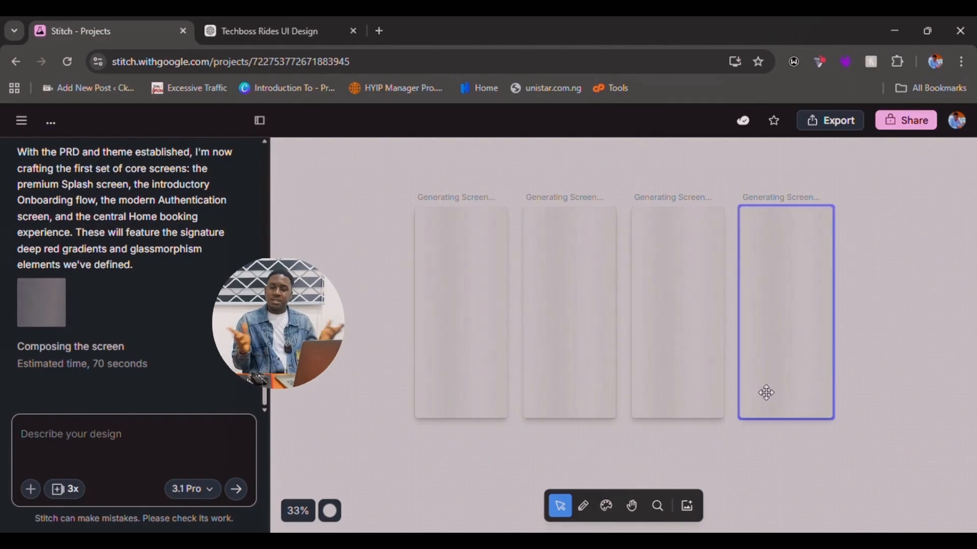
click(529, 309)
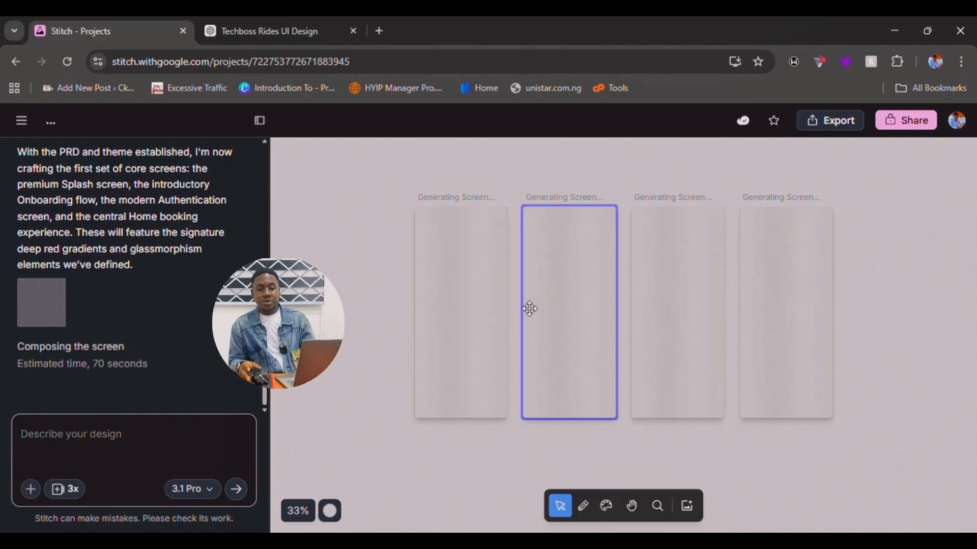
click(499, 259)
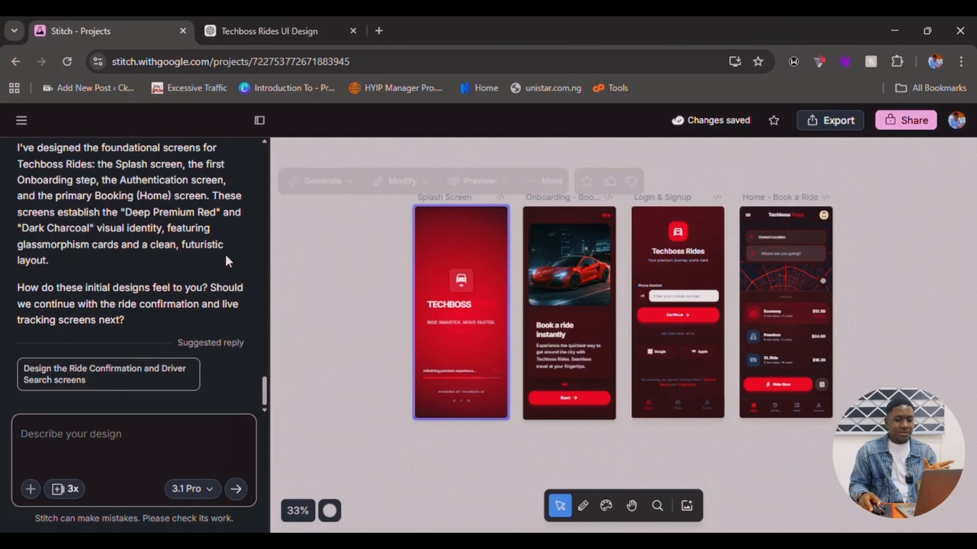
Step: Look over the four generated Techboss Rides screens together on the canvas, from the Splash Screen to Home - Book a Ride
scroll(154, 342, up, 10)
scroll(154, 342, up, 3)
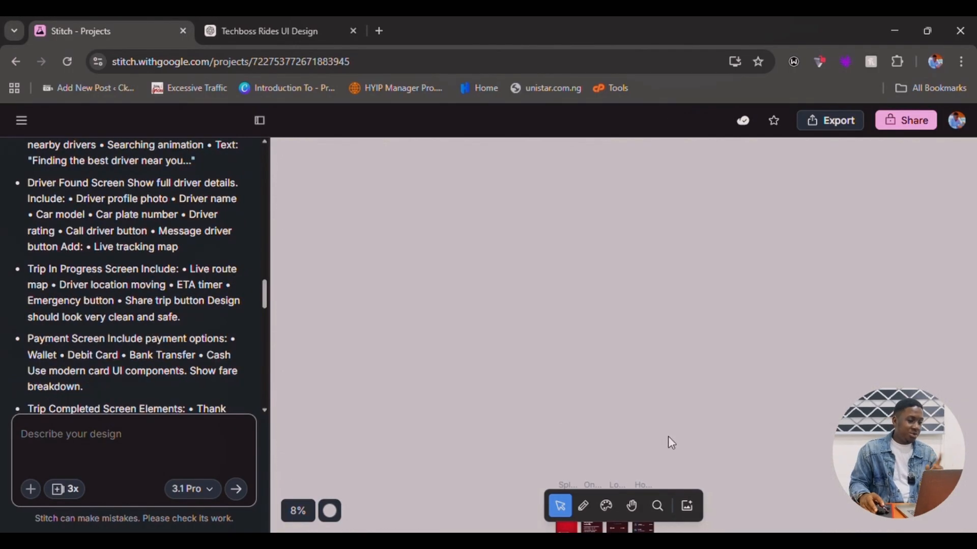
scroll(663, 435, down, 4)
scroll(578, 344, up, 1)
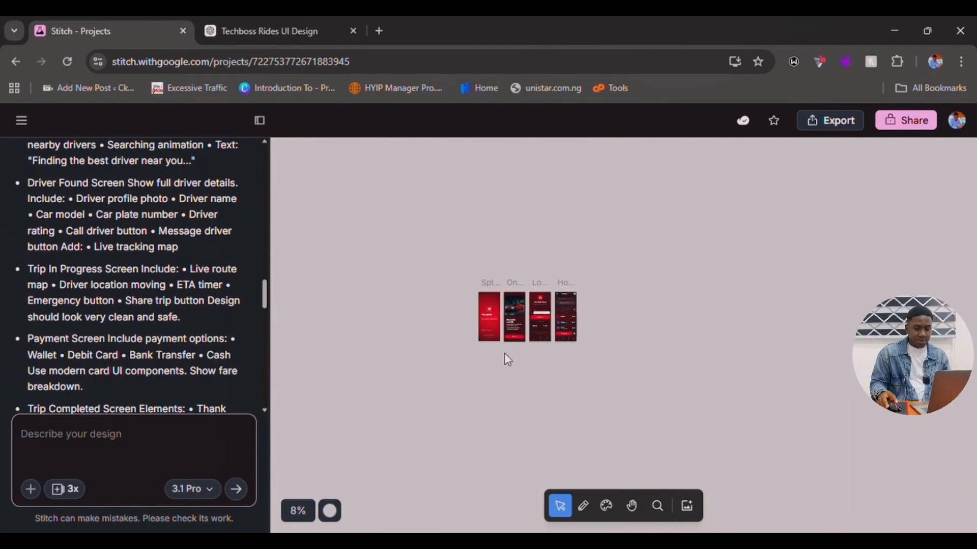
scroll(506, 356, up, 3)
scroll(505, 355, up, 4)
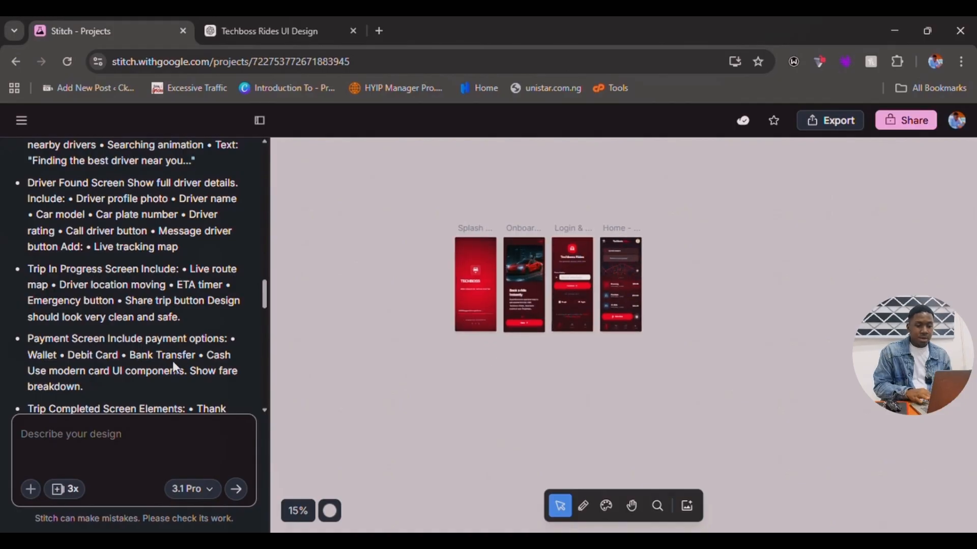
scroll(173, 362, down, 1)
click(523, 308)
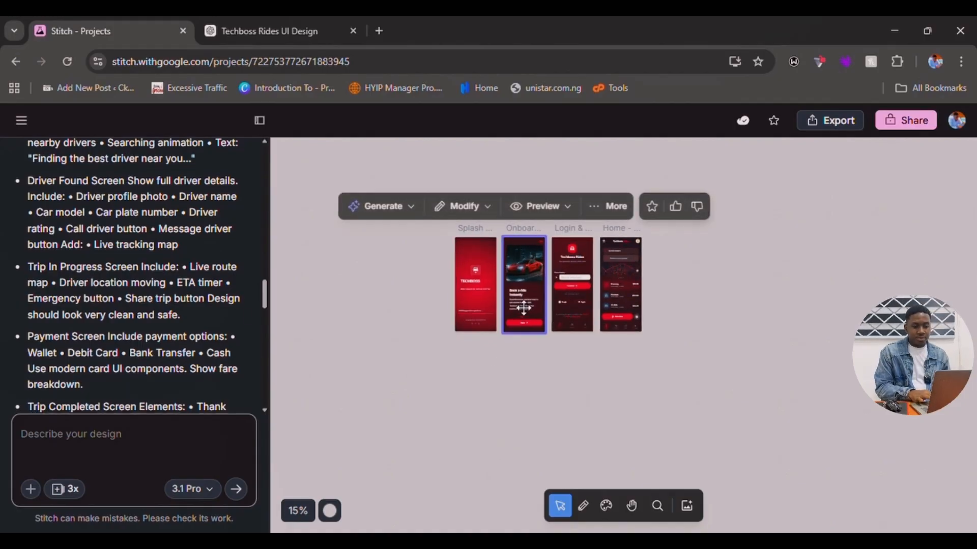
scroll(517, 343, up, 6)
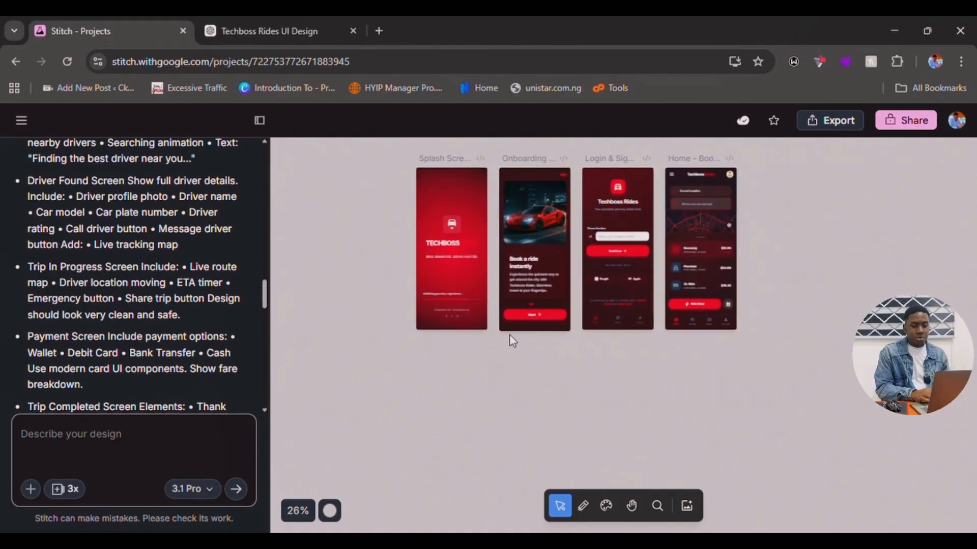
scroll(508, 334, up, 1)
scroll(509, 334, up, 4)
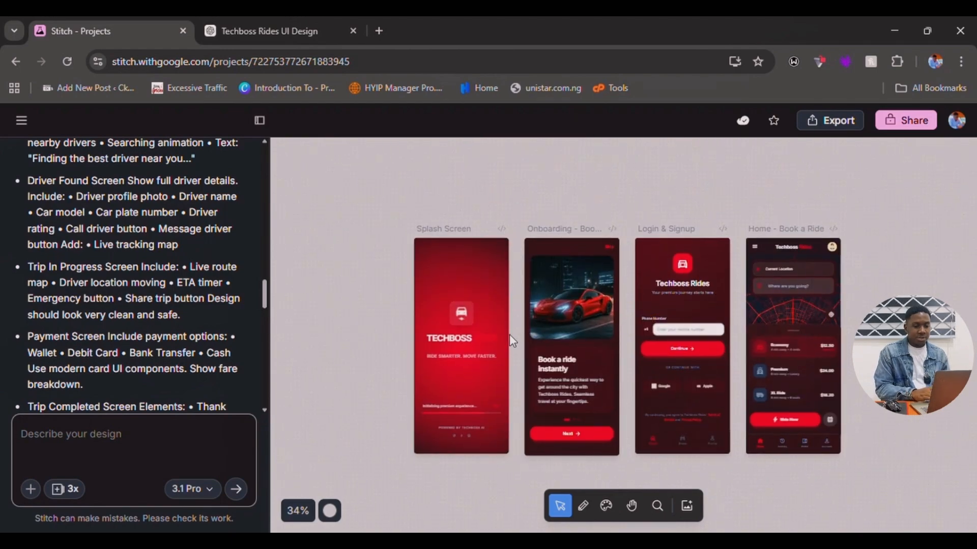
right_click(509, 334)
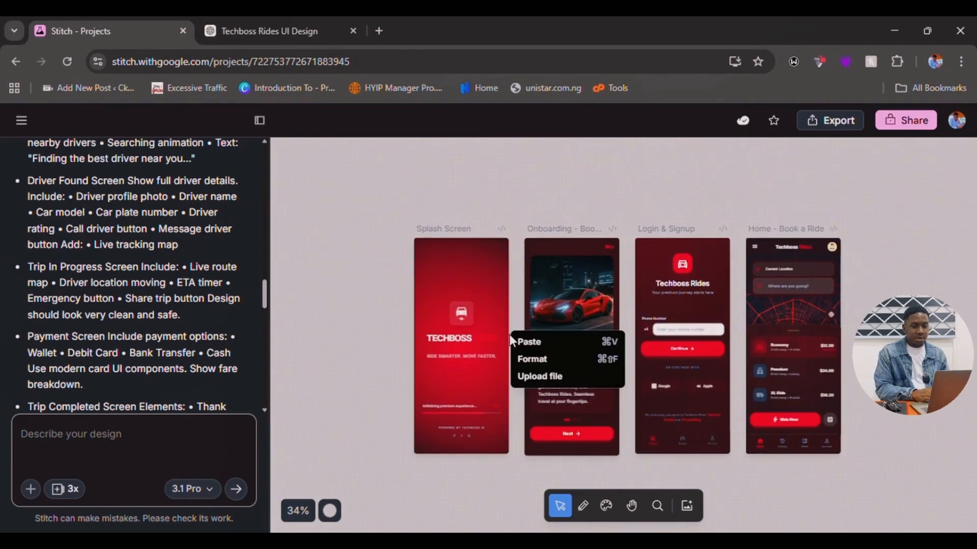
click(359, 317)
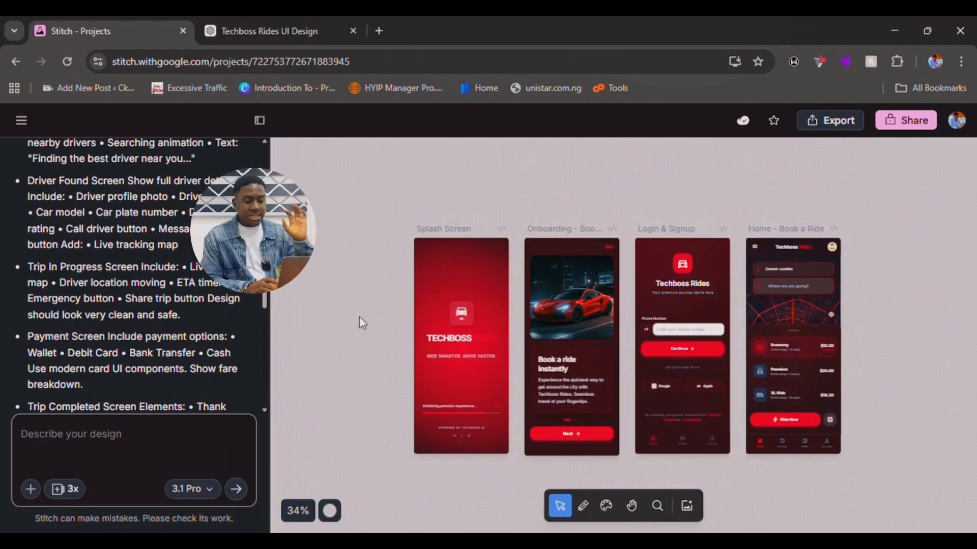
Step: Examine the Splash Screen and the Onboarding - Book Instantly screen up close, from their headers down to their footers
scroll(359, 324, up, 1)
scroll(360, 322, up, 4)
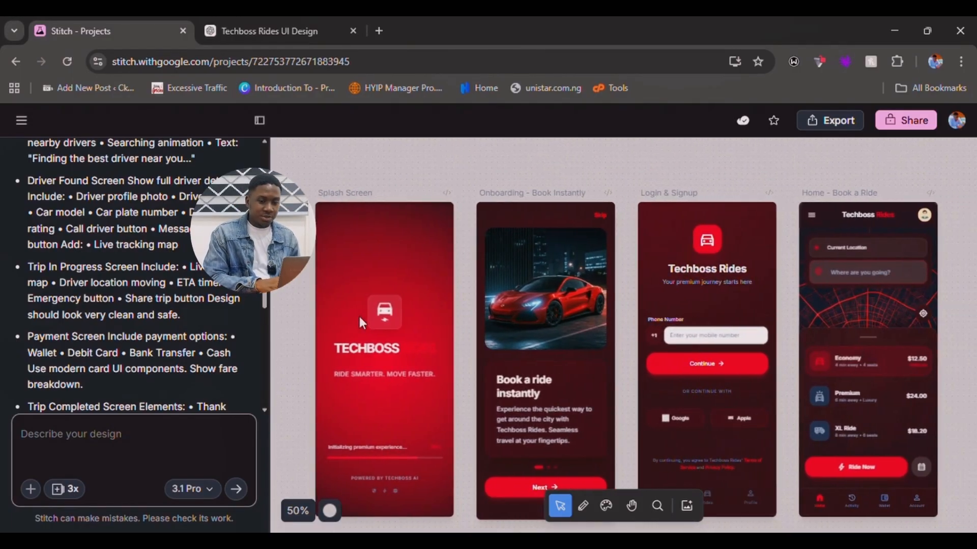
scroll(359, 316, up, 4)
click(359, 316)
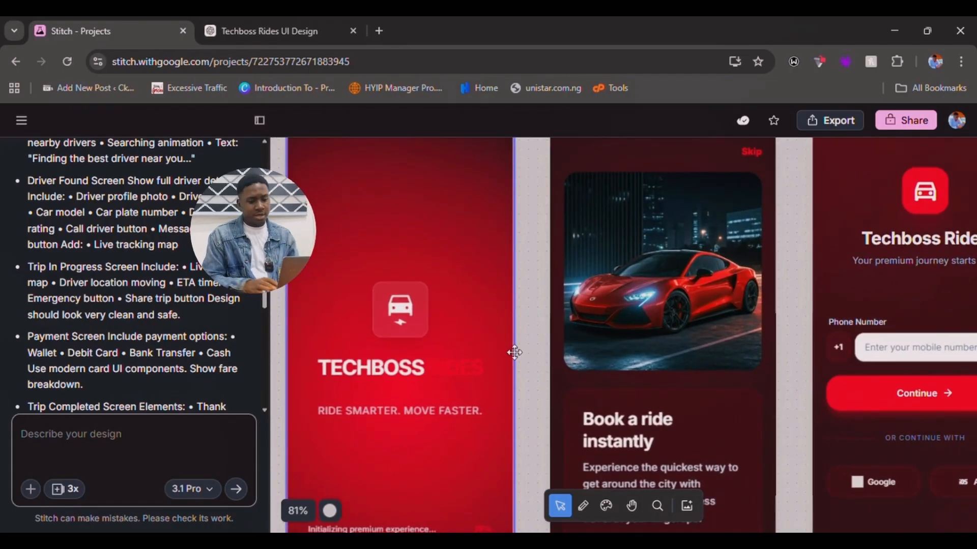
scroll(460, 375, down, 3)
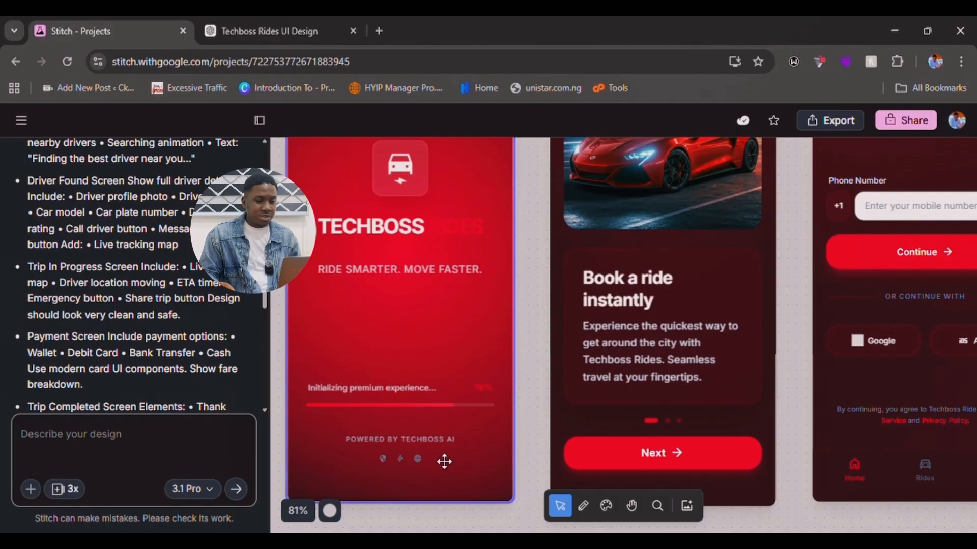
scroll(465, 456, up, 3)
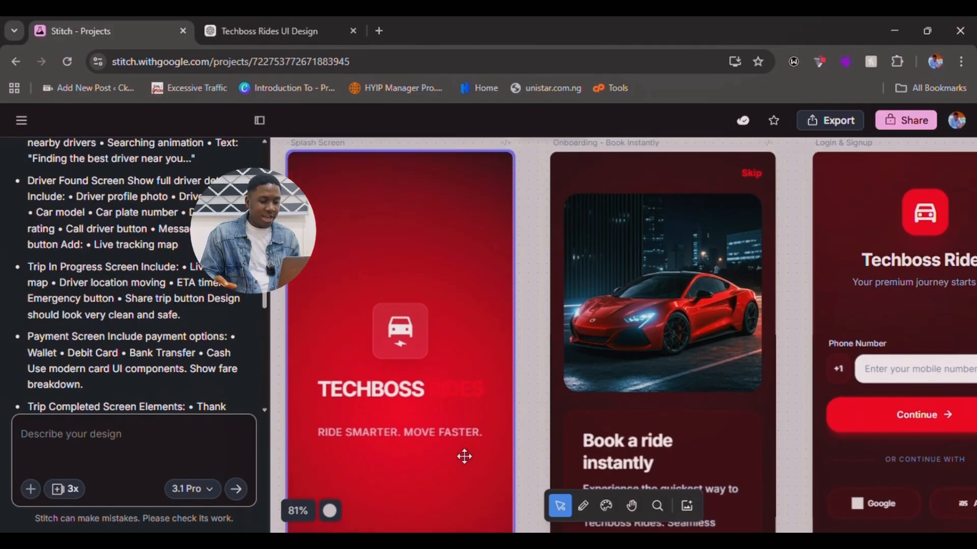
scroll(750, 269, up, 1)
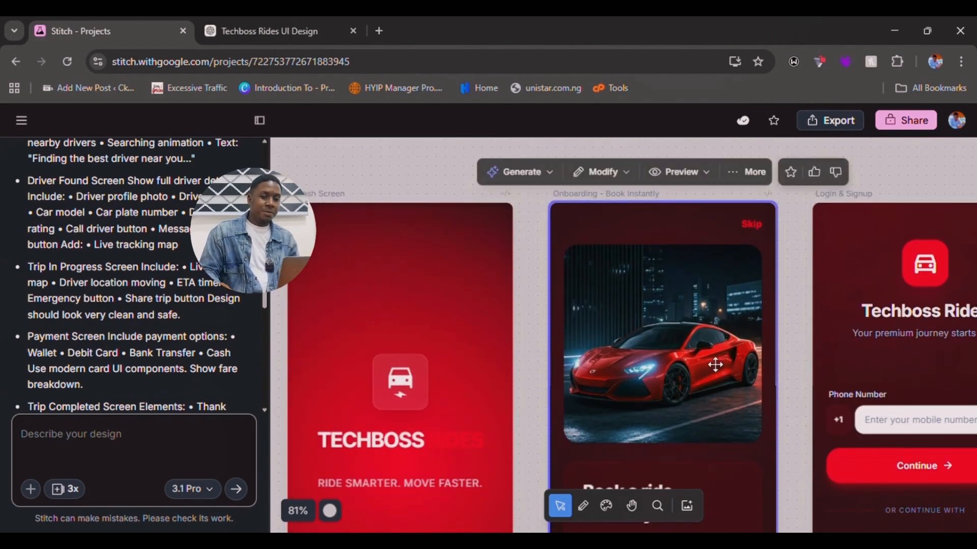
scroll(713, 363, down, 4)
scroll(694, 368, down, 2)
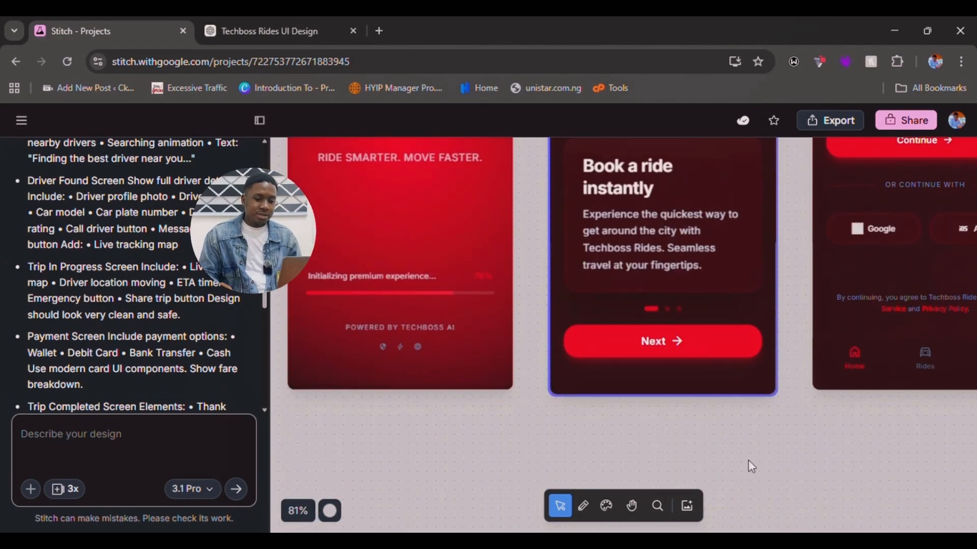
scroll(716, 410, up, 6)
scroll(755, 207, up, 1)
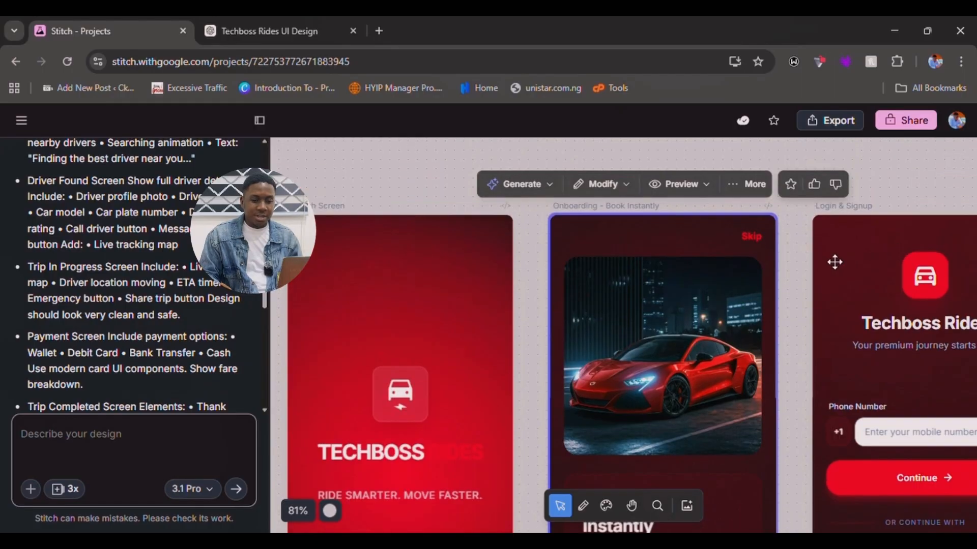
Step: Examine the Login & Signup screen's phone number entry, Google and Apple sign-in options, and bottom navigation
click(835, 261)
scroll(770, 236, right, 4)
scroll(808, 335, down, 5)
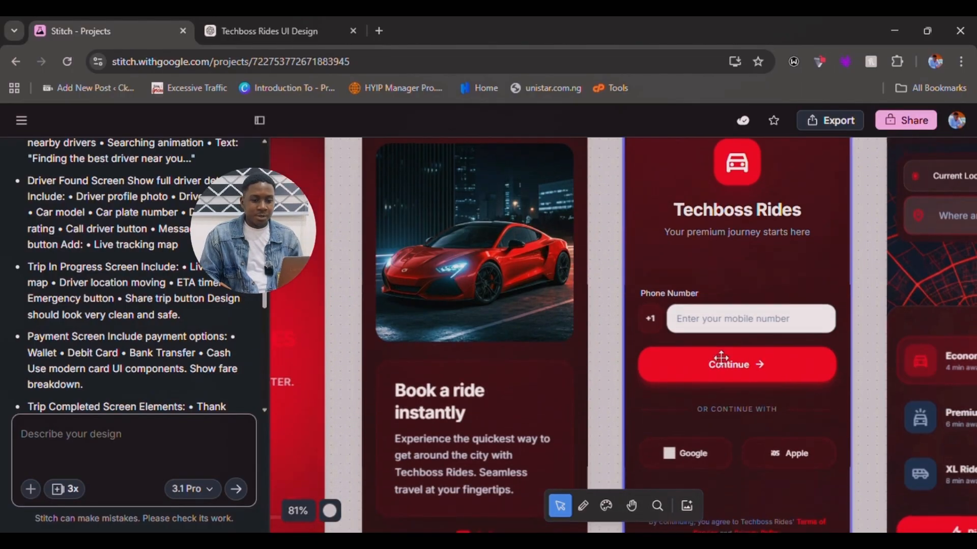
click(875, 341)
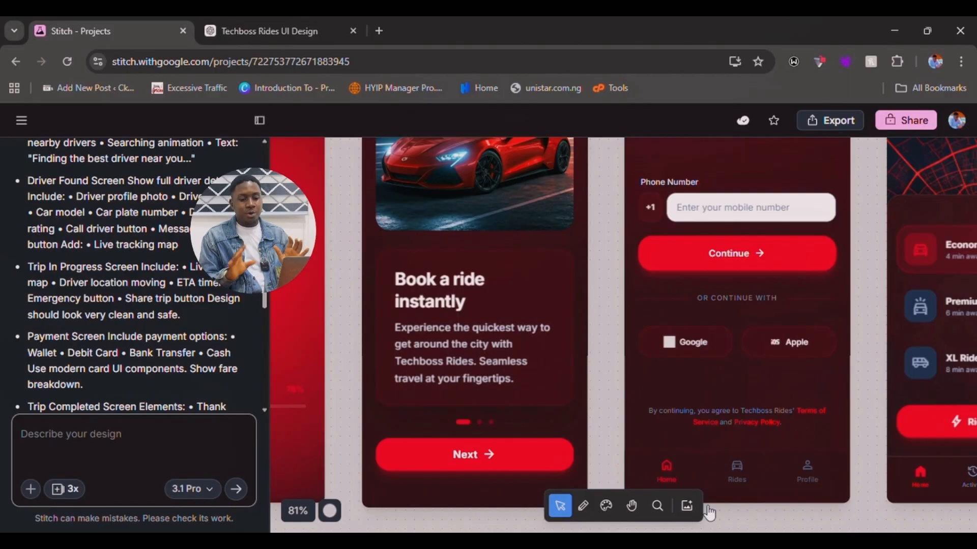
scroll(764, 491, right, 1)
scroll(565, 351, down, 3)
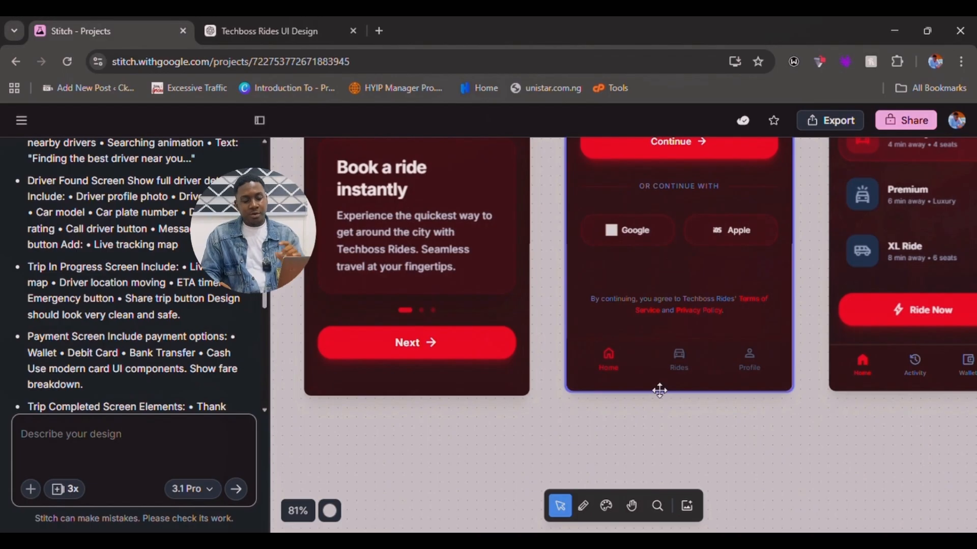
scroll(638, 367, up, 5)
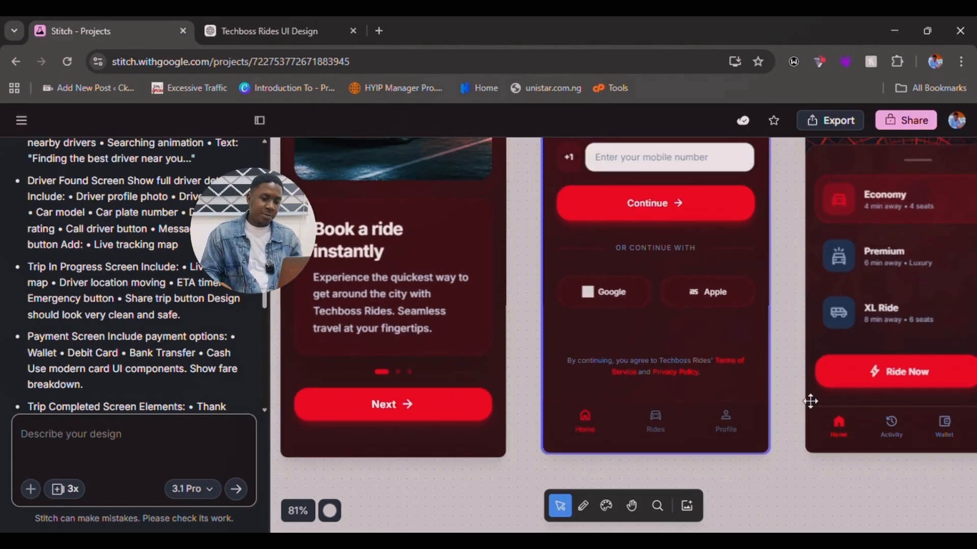
Step: Examine the Home - Book a Ride screen's location fields, map, ride options with prices, and Ride Now section
scroll(901, 365, right, 5)
scroll(873, 313, up, 2)
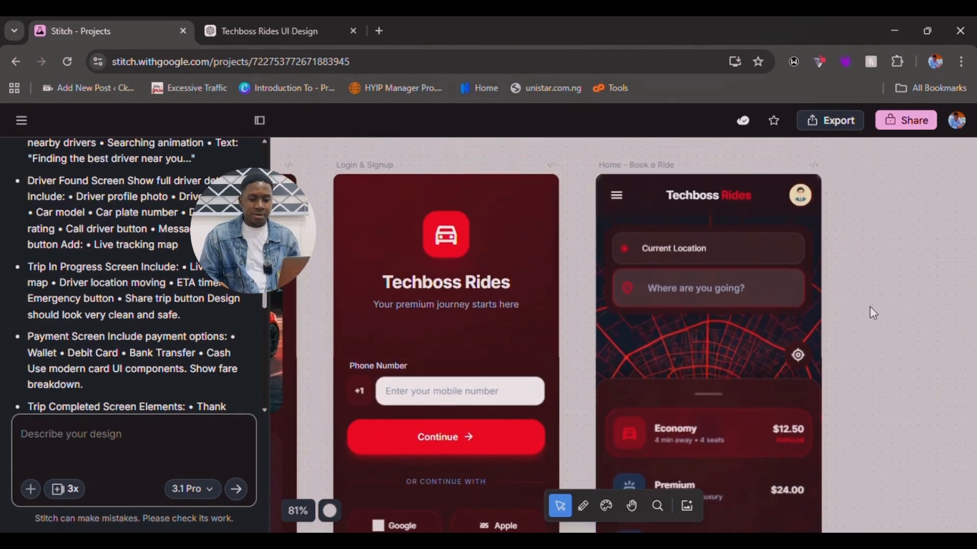
scroll(873, 313, down, 5)
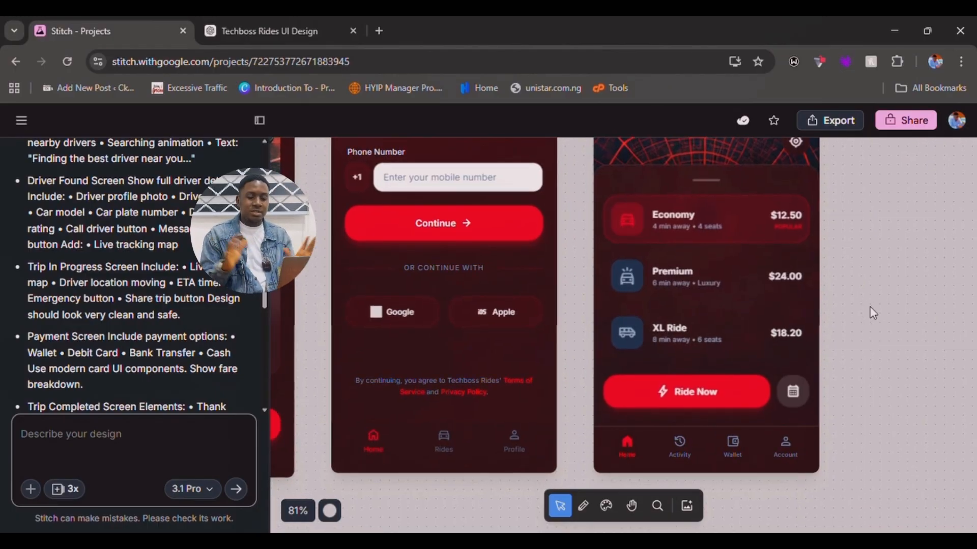
scroll(873, 313, up, 5)
scroll(847, 272, left, 1)
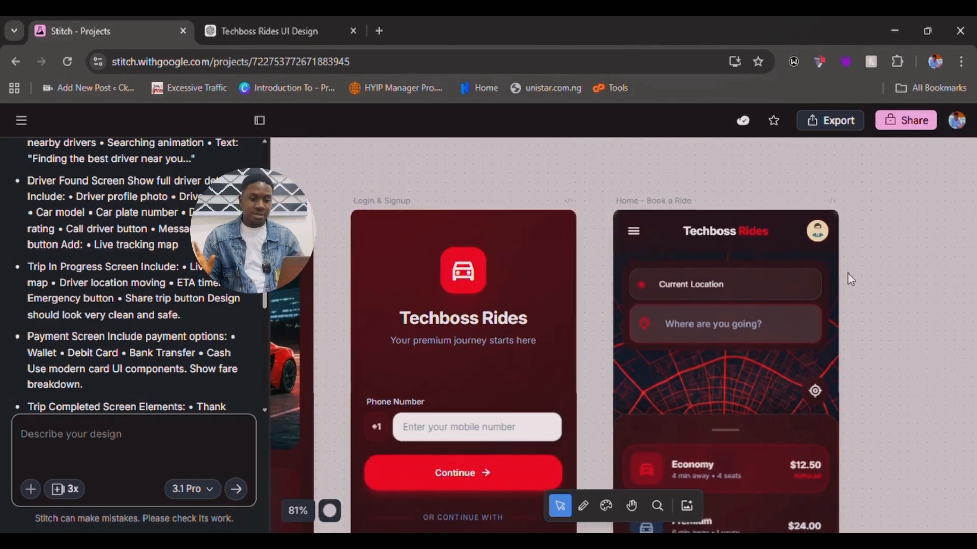
scroll(847, 273, down, 1)
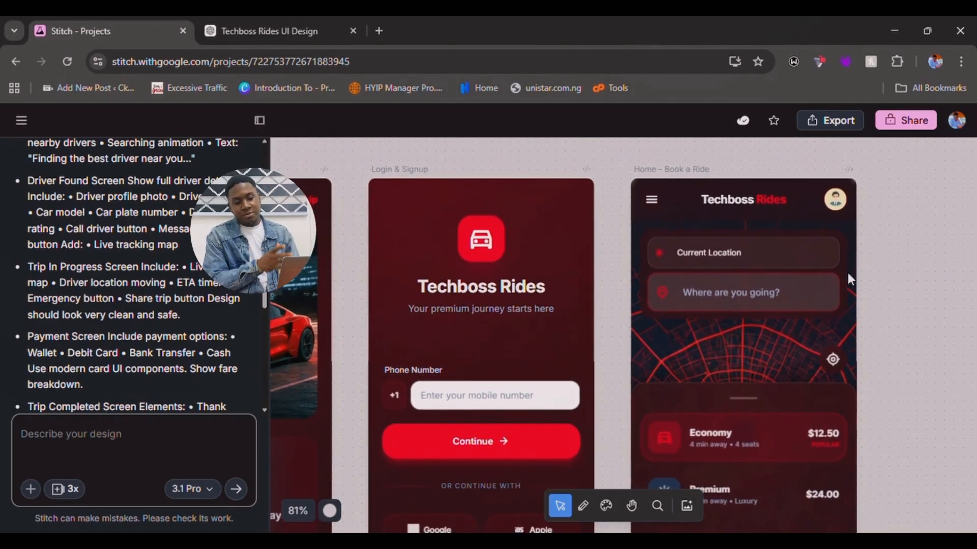
scroll(848, 272, down, 3)
scroll(848, 272, right, 2)
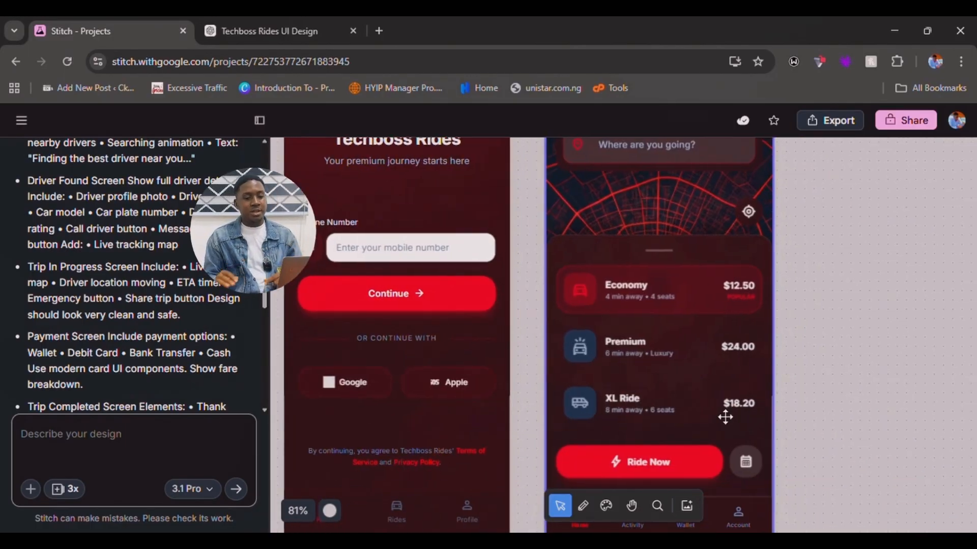
scroll(724, 416, left, 5)
scroll(920, 433, down, 1)
scroll(920, 433, down, 10)
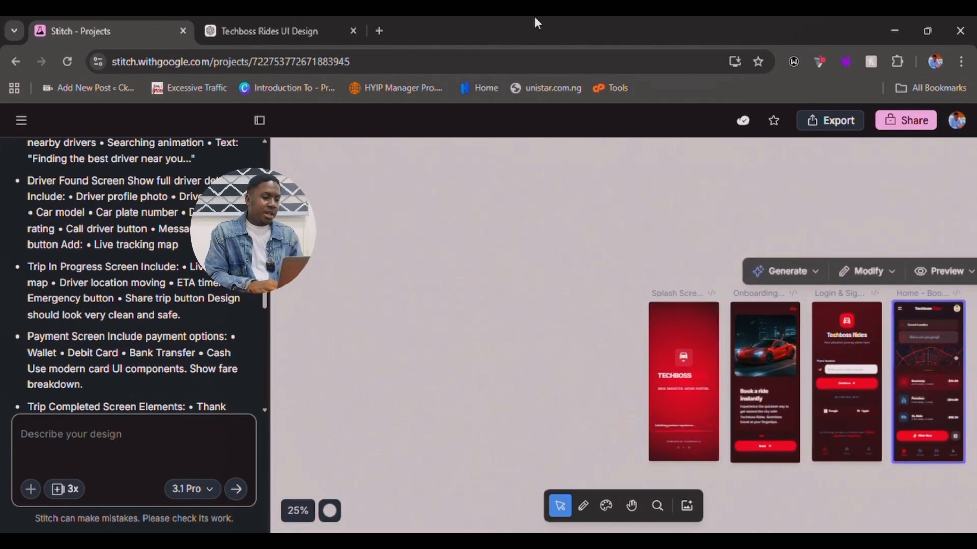
Step: Switch to ChatGPT and review the prompt's numbered UI screens, from the Home Screen through the Driver App Screens
click(274, 21)
scroll(486, 303, up, 20)
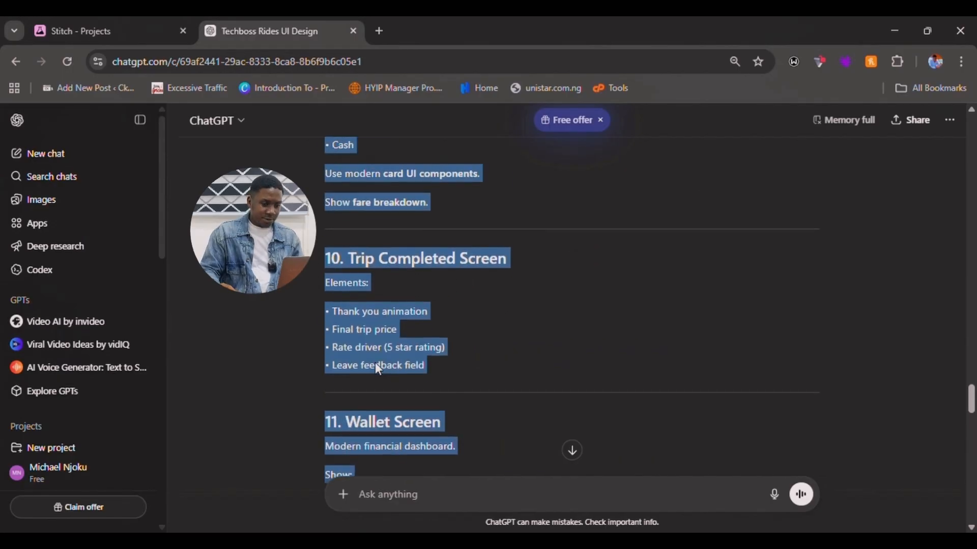
scroll(374, 362, down, 20)
scroll(576, 331, up, 2)
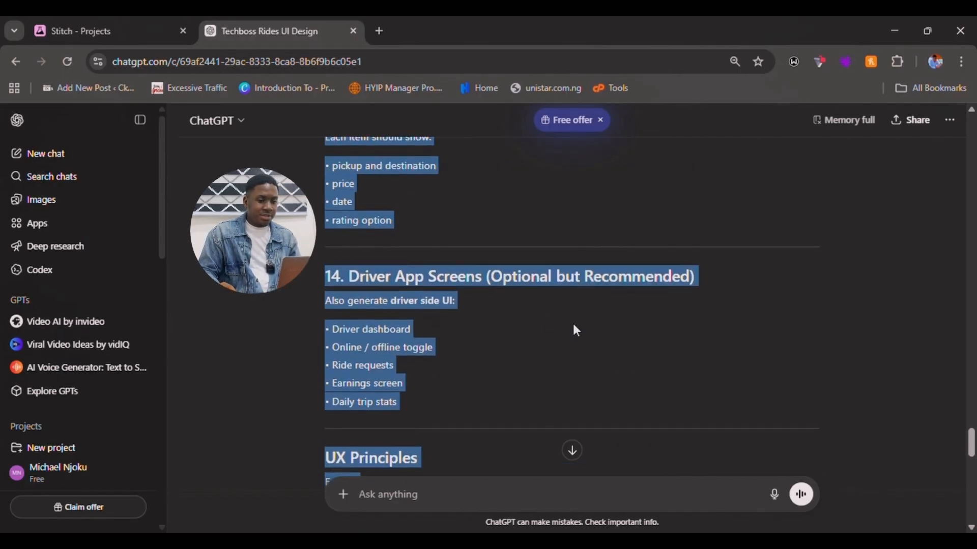
scroll(512, 304, up, 20)
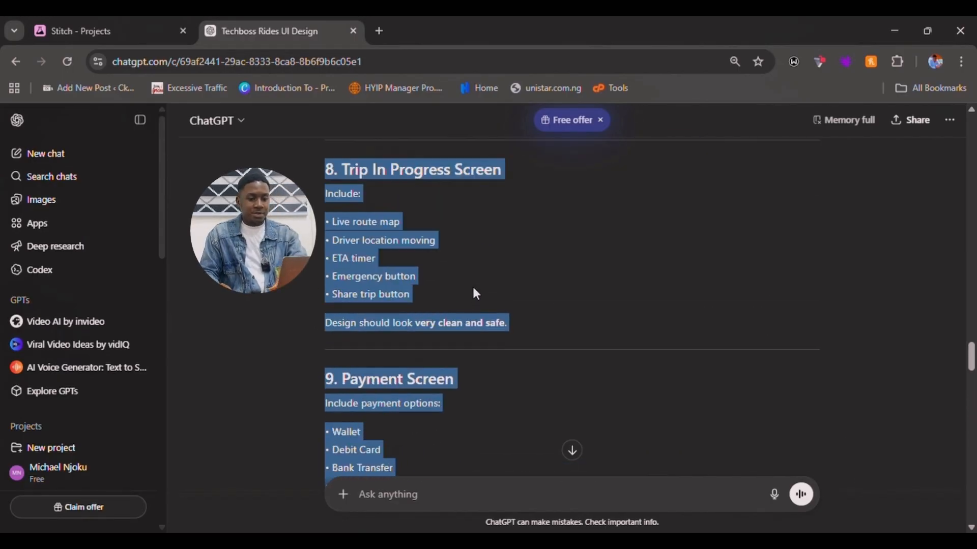
scroll(379, 197, down, 12)
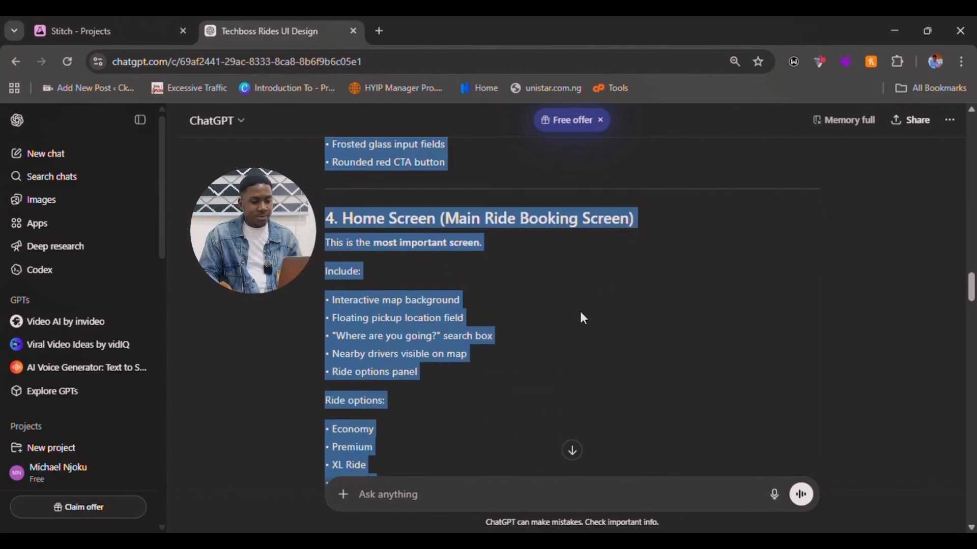
scroll(580, 316, down, 3)
scroll(526, 336, down, 2)
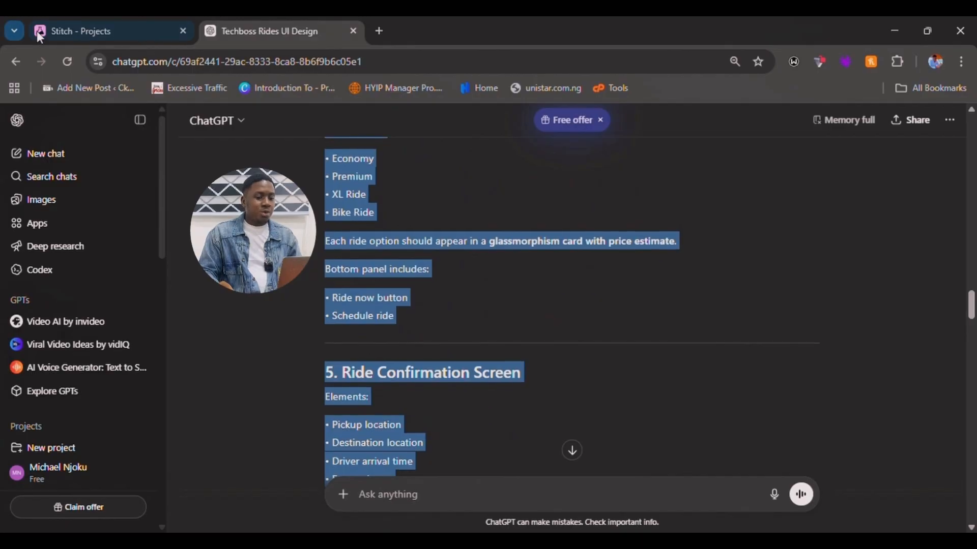
Step: Switch to Stitch and send the design request "design the remaining screens"
key(ctrl+shift+Tab)
scroll(188, 309, down, 10)
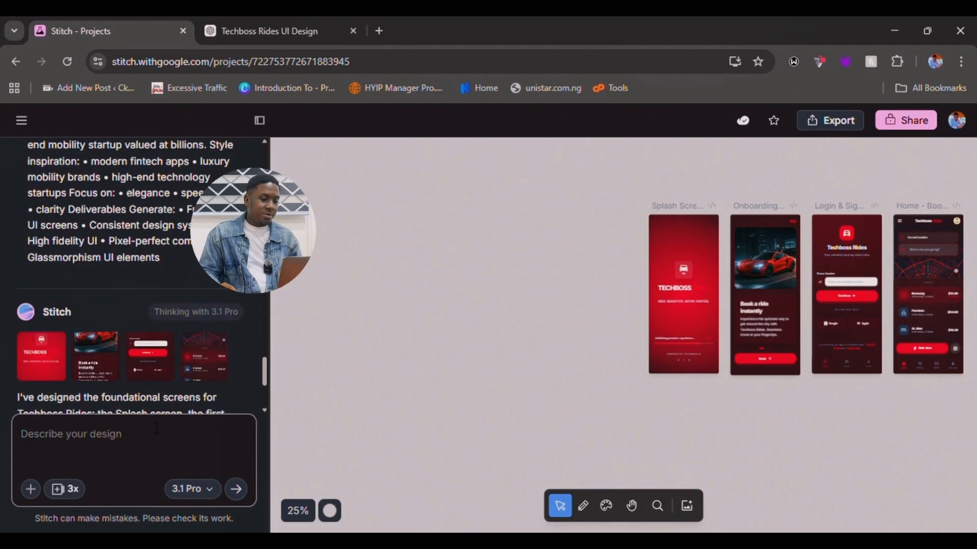
click(136, 435)
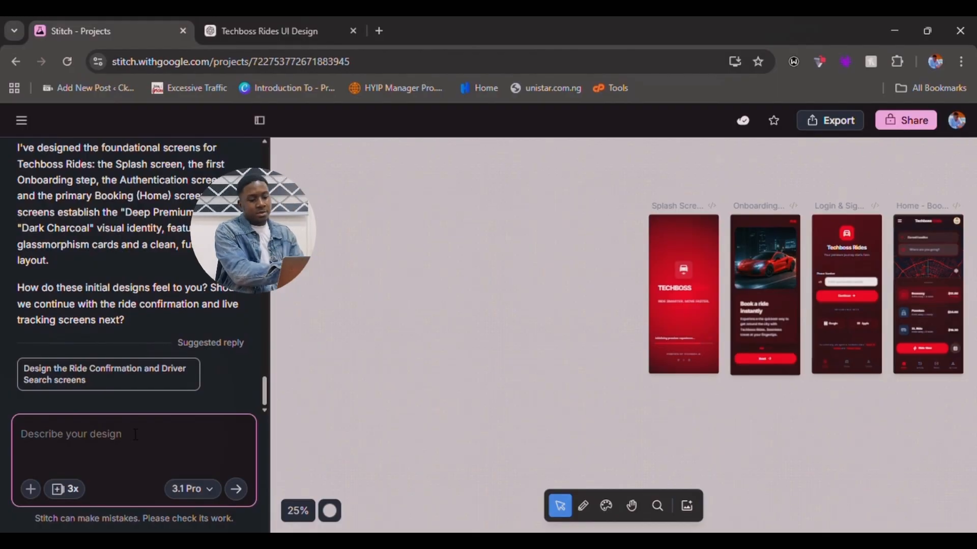
text(design)
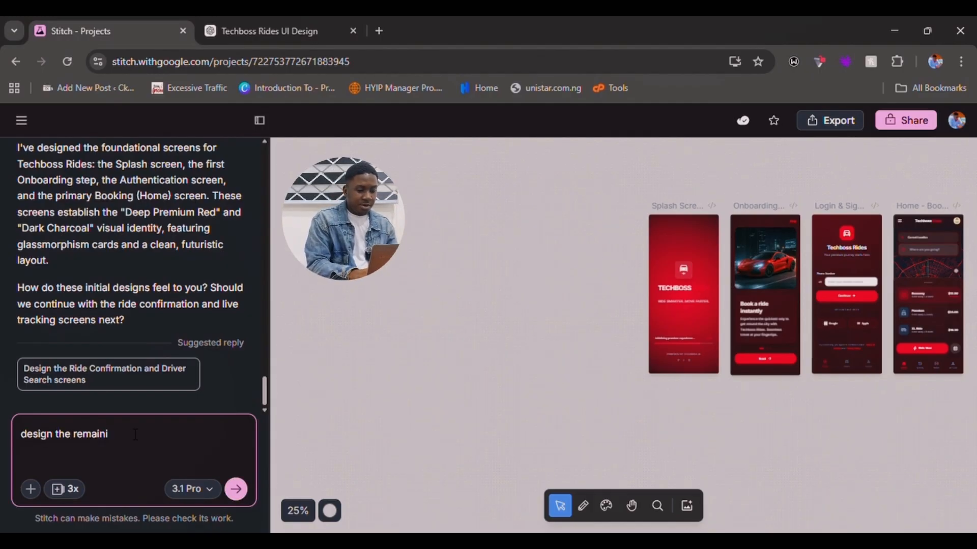
text(the remaining screen)
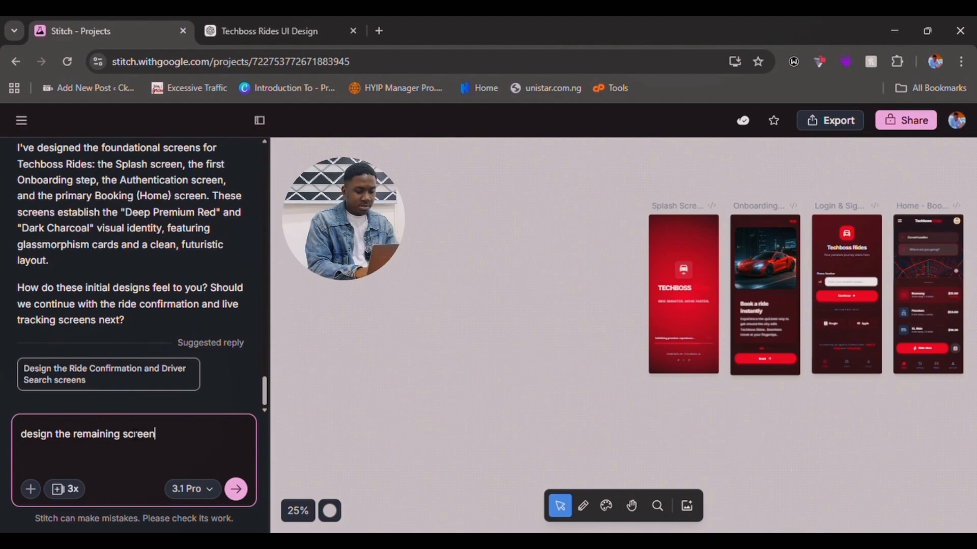
text(s)
key(Return)
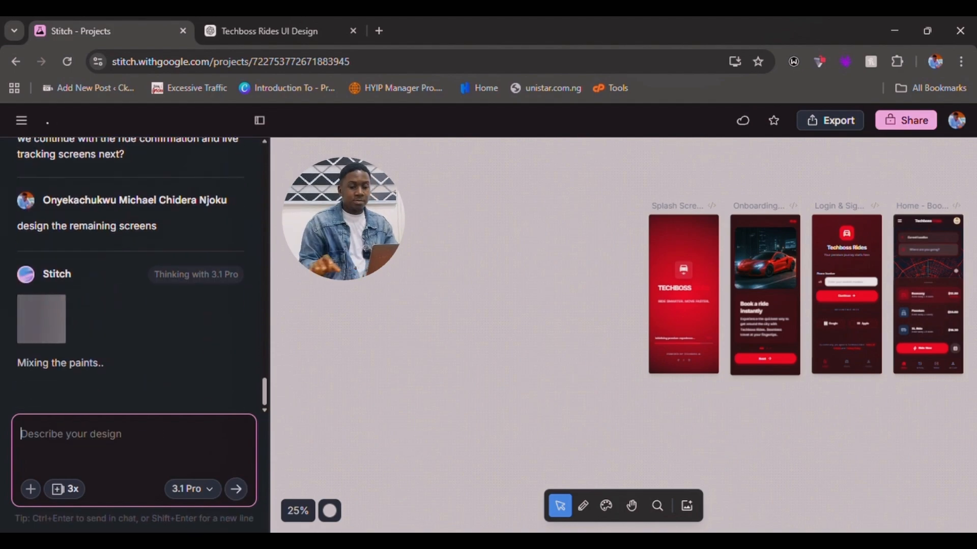
Step: Select the Splash, Onboarding, Login & Signup and Home screens together and export them in .zip format
scroll(868, 458, right, 4)
scroll(732, 346, up, 1)
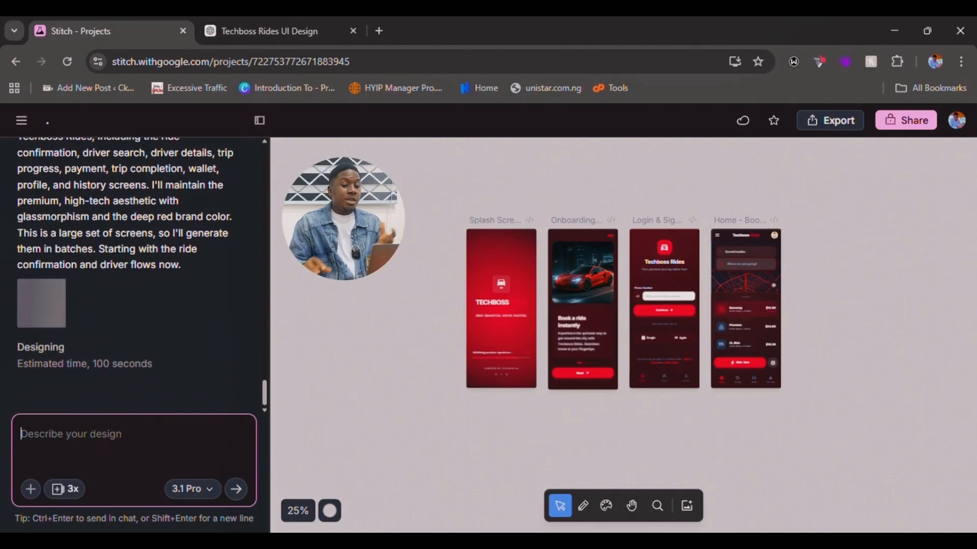
drag(416, 206, 826, 339)
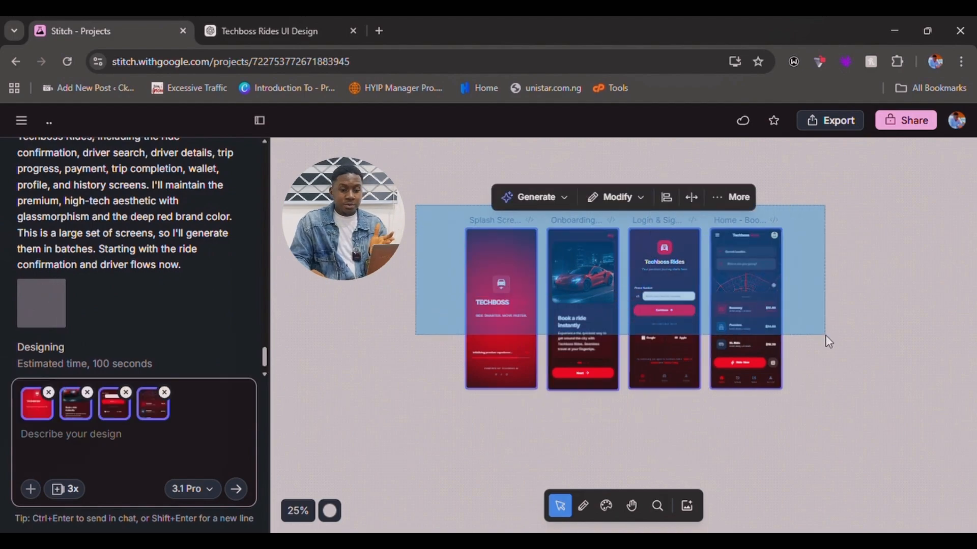
click(736, 200)
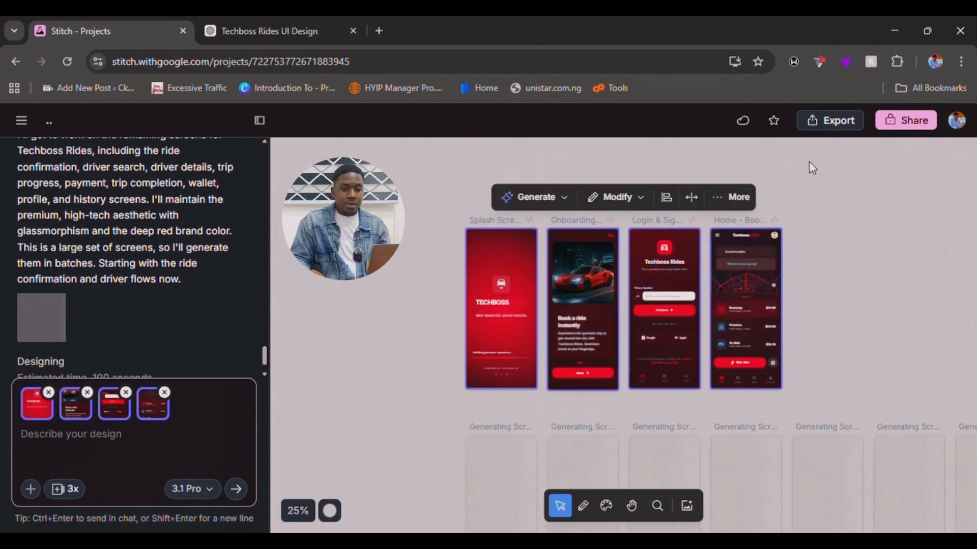
click(830, 122)
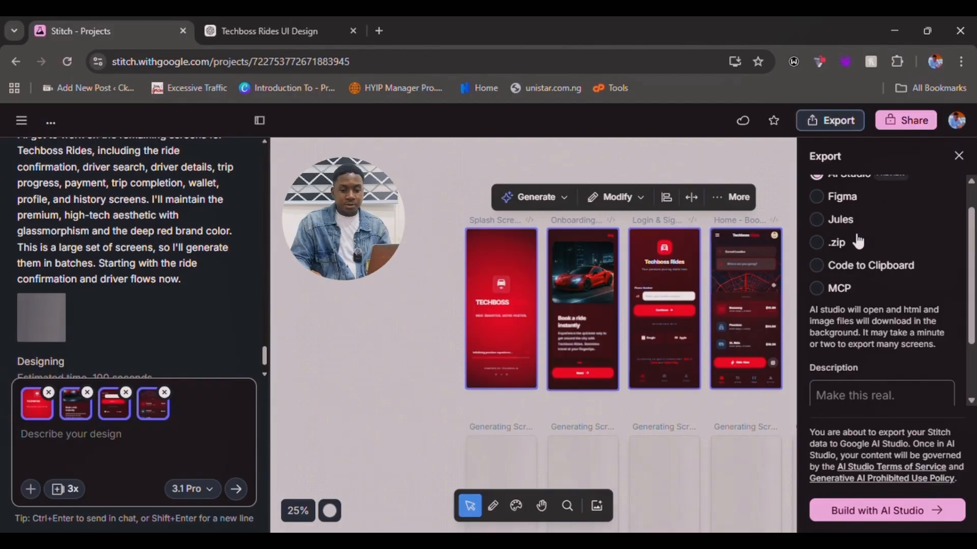
scroll(885, 224, up, 1)
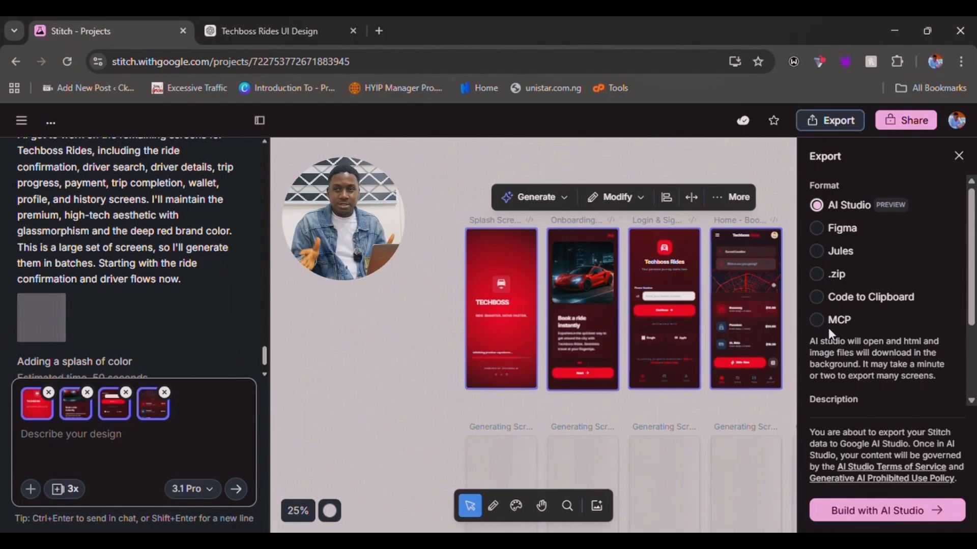
scroll(895, 300, down, 2)
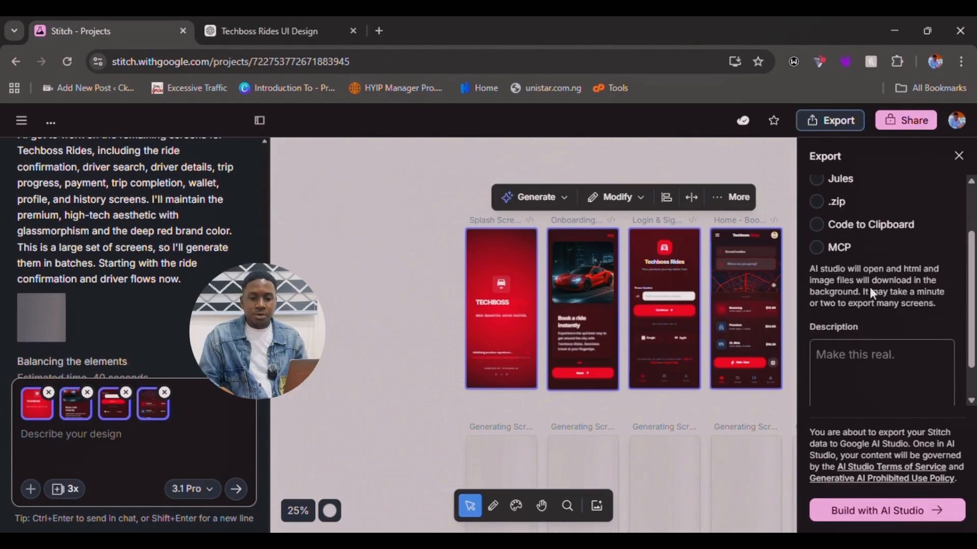
scroll(865, 257, up, 2)
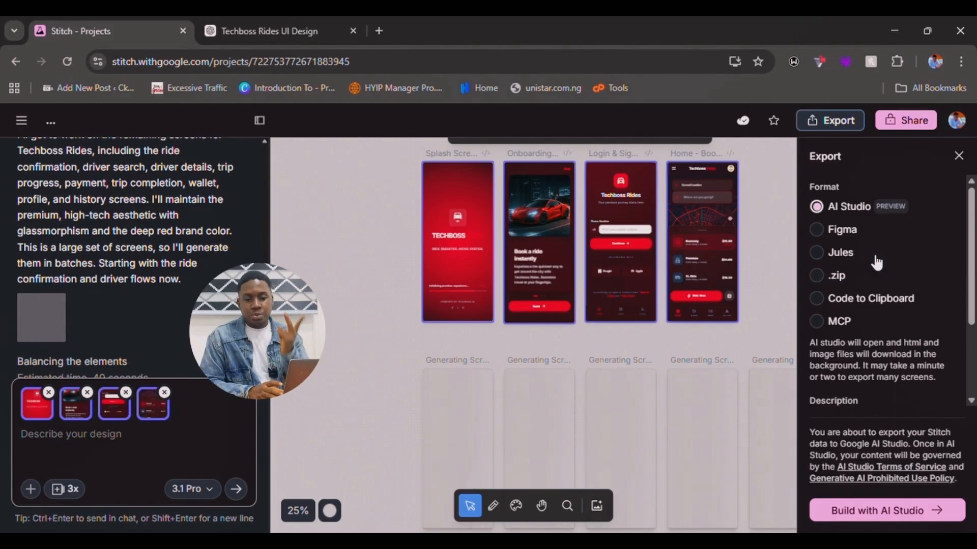
click(835, 276)
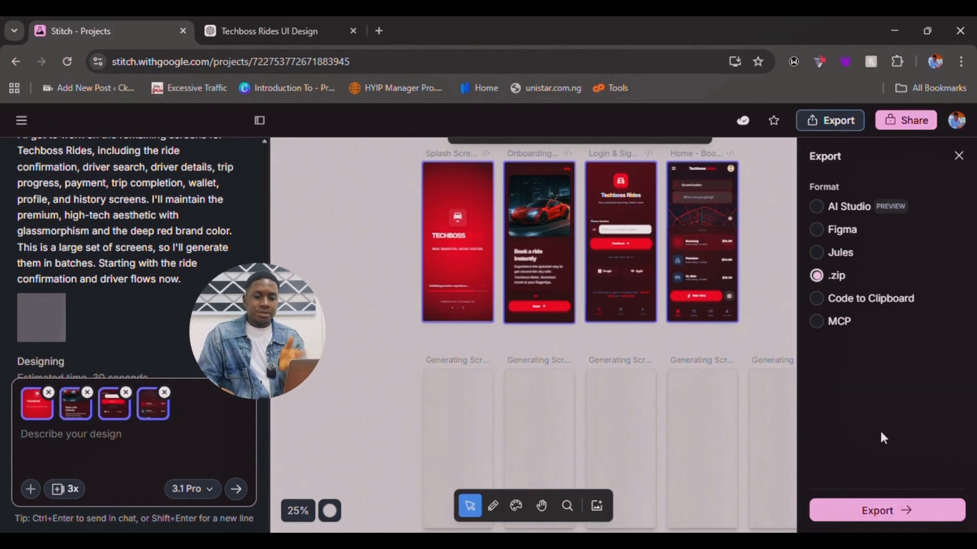
click(909, 509)
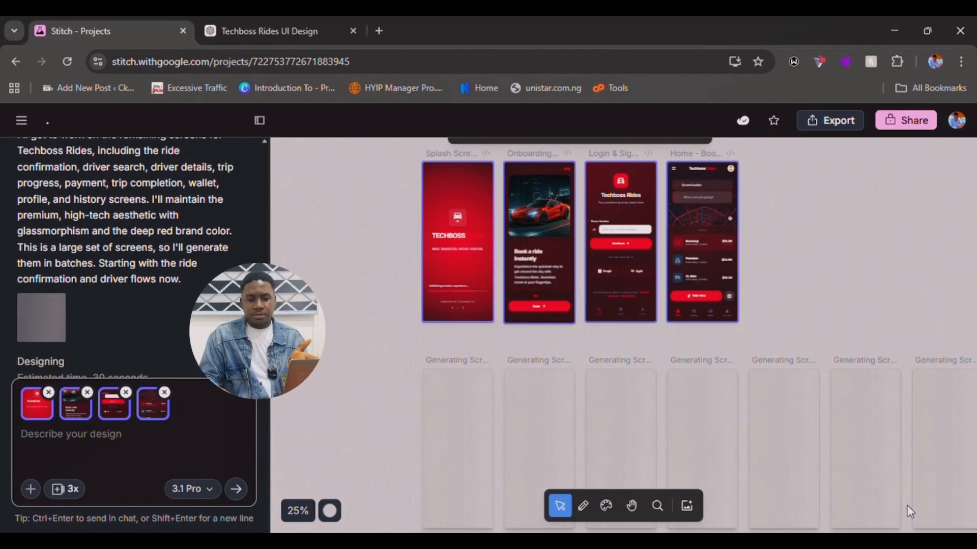
Step: Look over the row of screens being generated below the first four, and clear the selection of the first four
scroll(738, 514, right, 3)
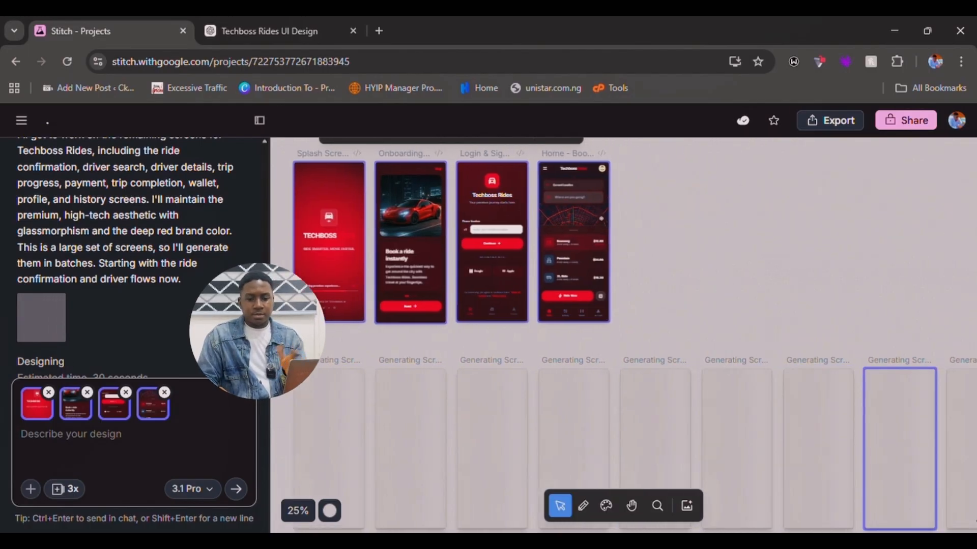
scroll(944, 463, right, 3)
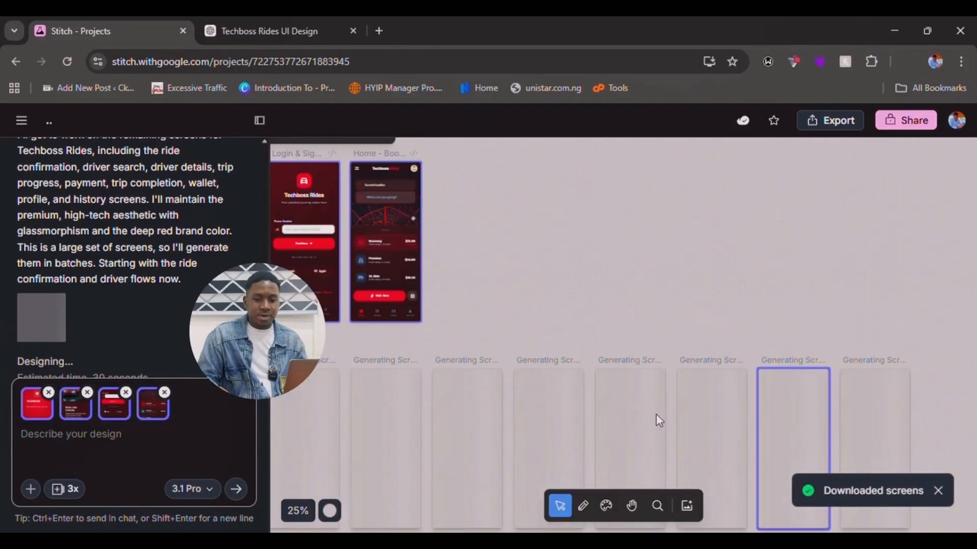
scroll(659, 420, left, 10)
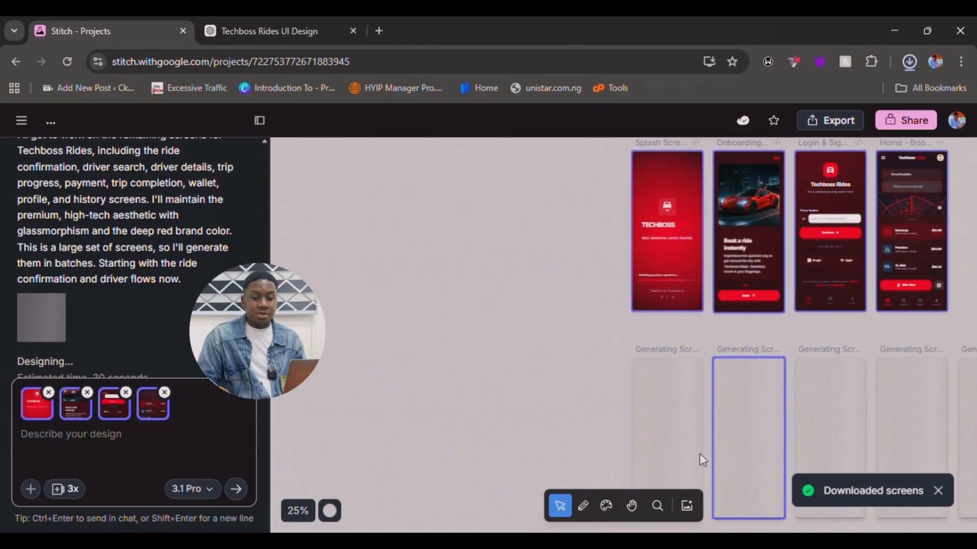
scroll(774, 430, right, 3)
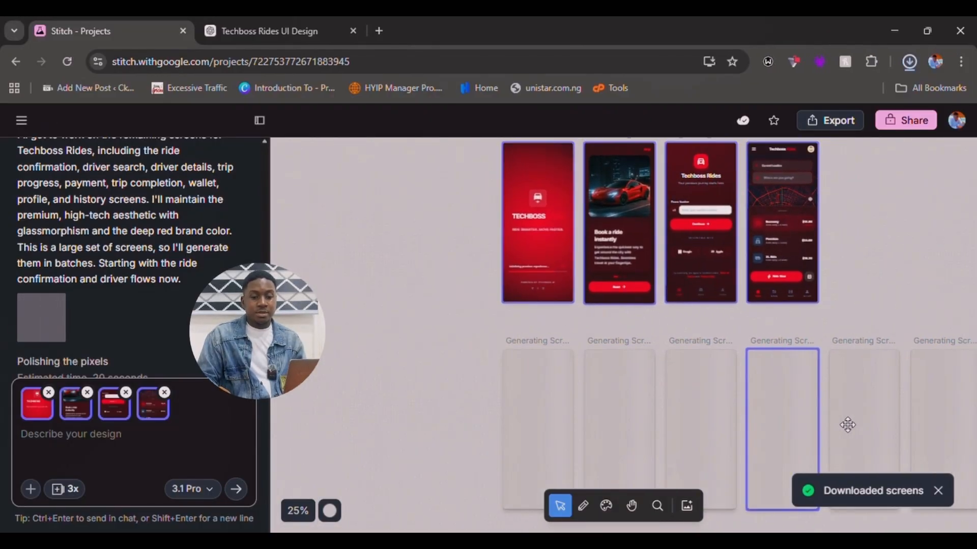
scroll(847, 425, right, 6)
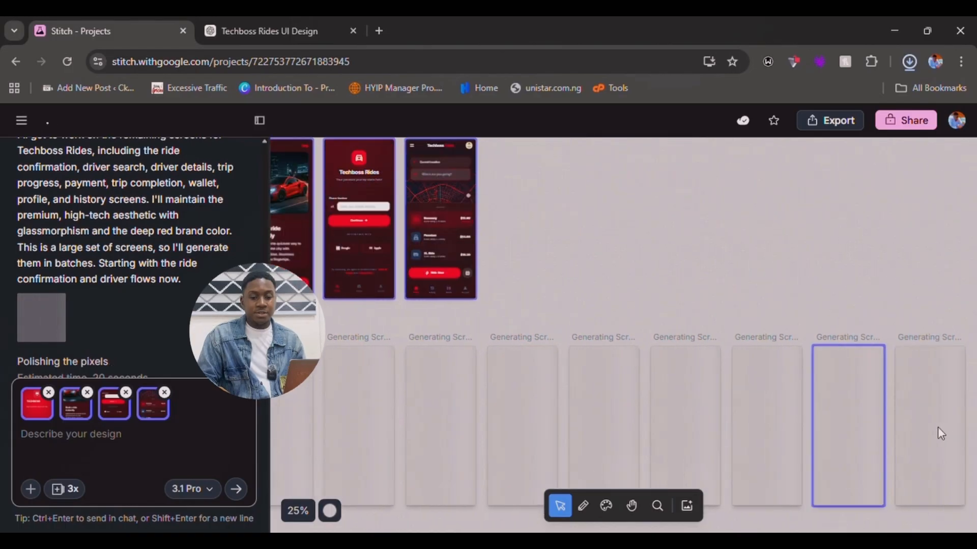
scroll(931, 433, right, 3)
scroll(763, 426, left, 4)
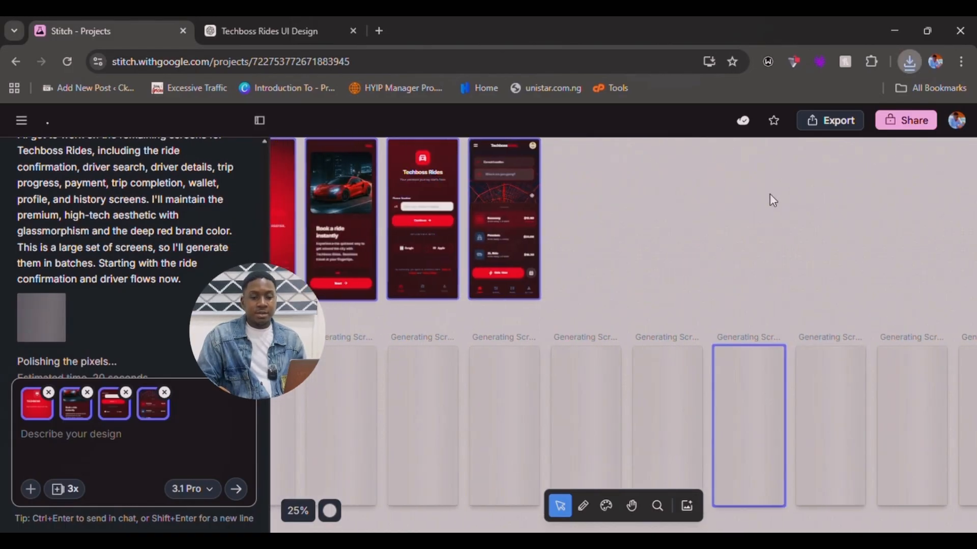
scroll(770, 194, up, 2)
scroll(770, 194, left, 2)
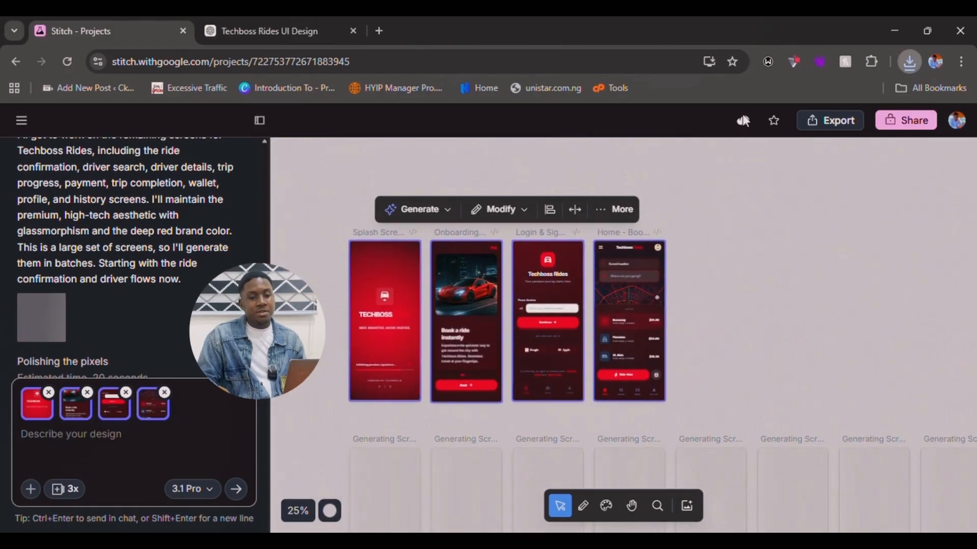
click(852, 152)
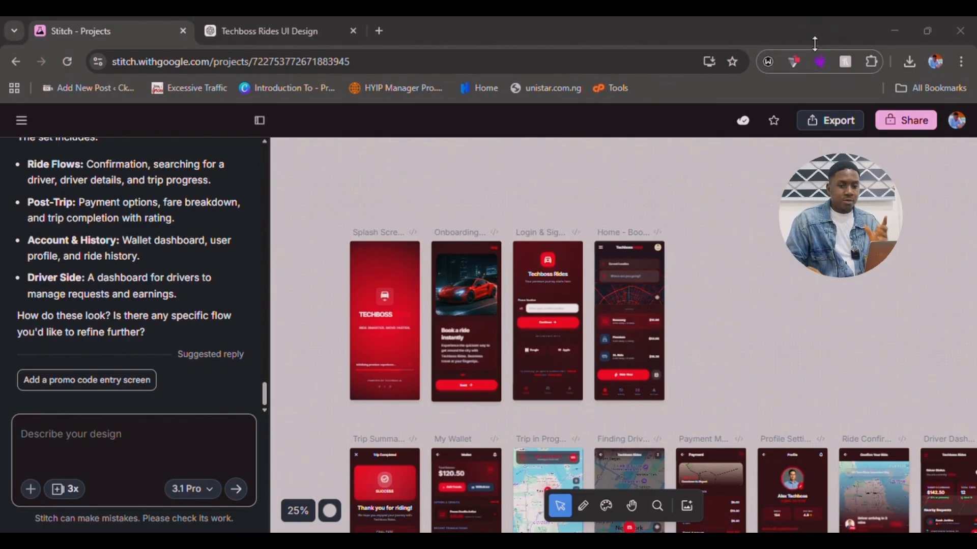
Step: Survey the newly generated row of screens and examine the Trip Summary screen up close
scroll(819, 379, down, 5)
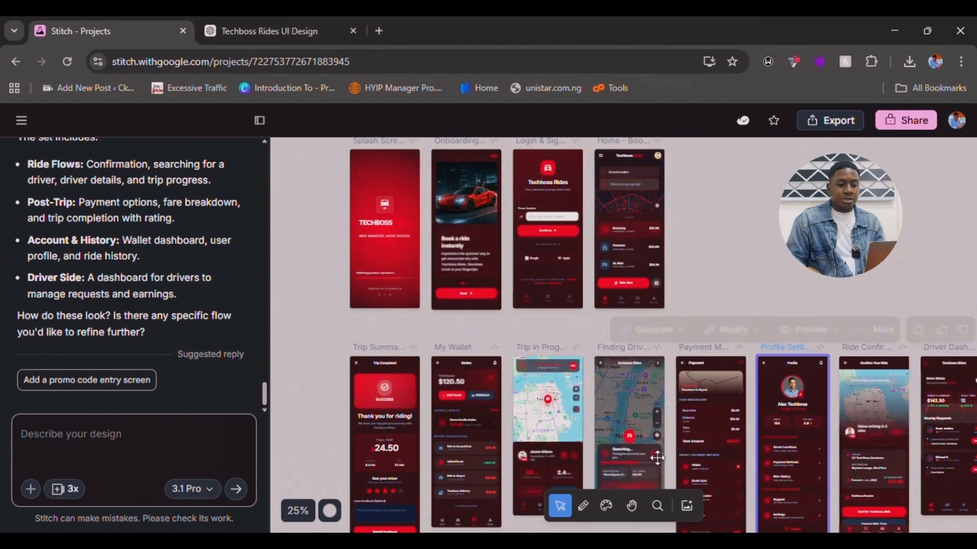
scroll(528, 409, down, 1)
scroll(528, 409, up, 1)
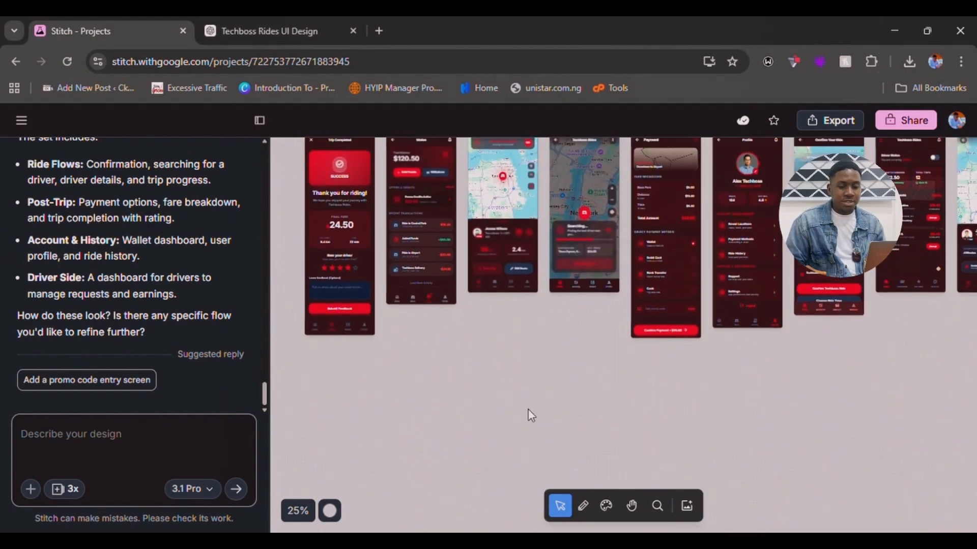
scroll(528, 409, up, 3)
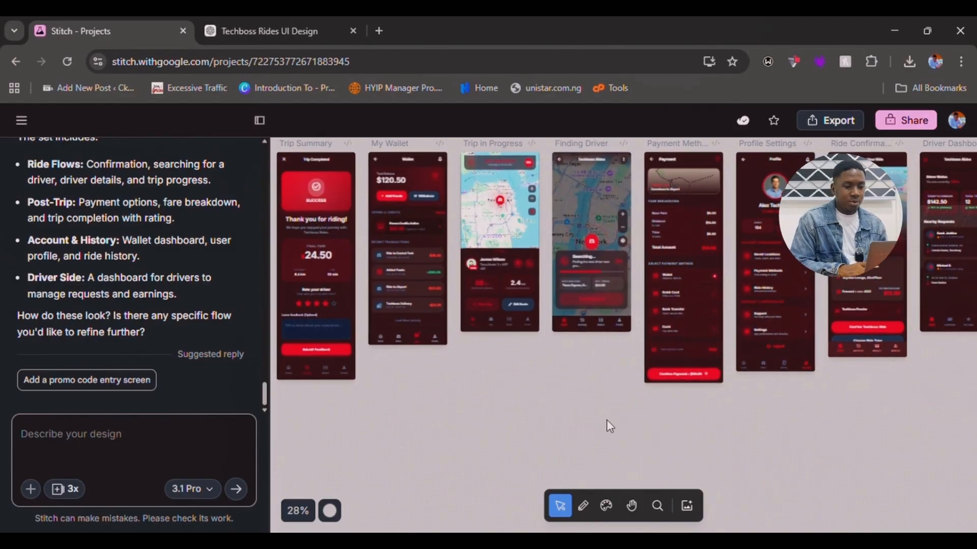
scroll(711, 440, left, 4)
scroll(711, 440, up, 2)
click(535, 460)
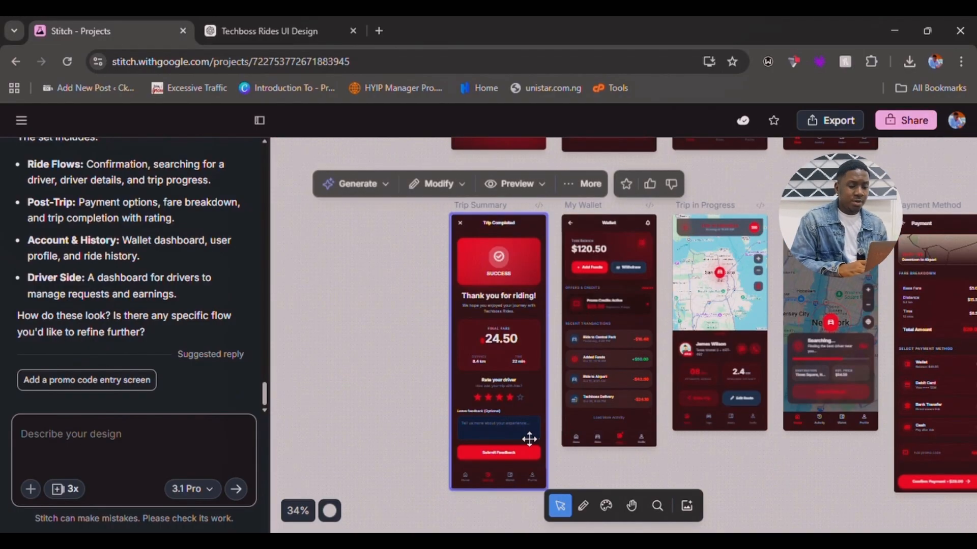
scroll(529, 438, up, 2)
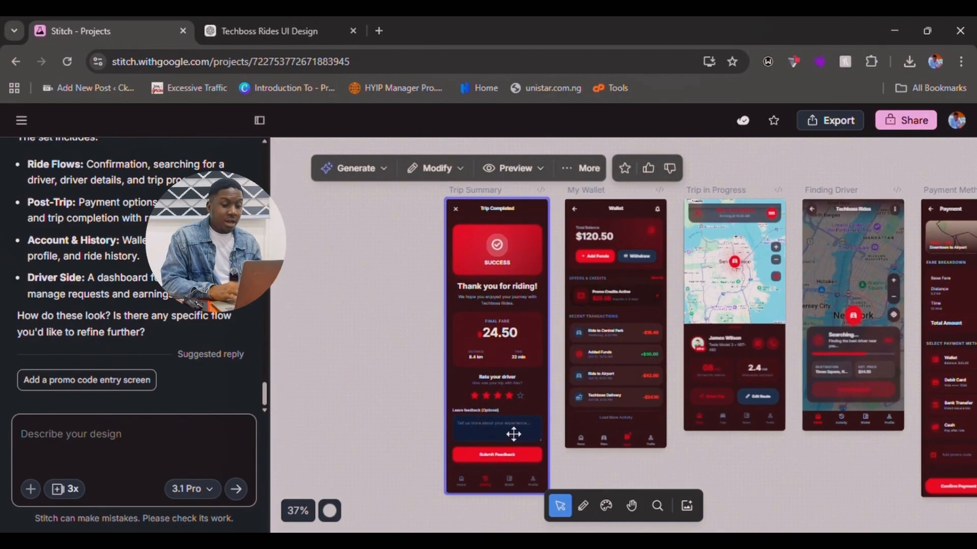
click(334, 413)
scroll(333, 409, up, 3)
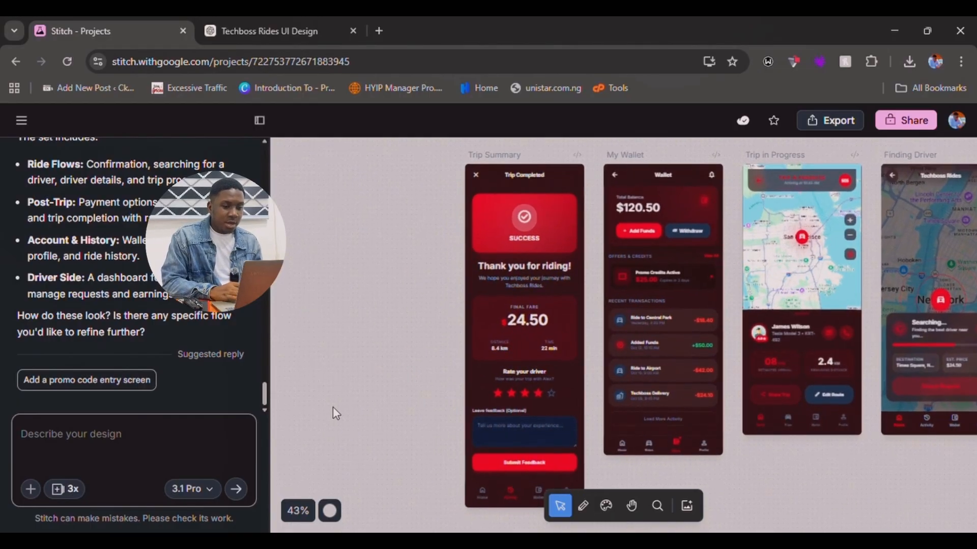
Step: Examine the My Wallet, Trip in Progress, Finding Driver, Payment Method, Profile Settings and Ride Confirmation screens up close
scroll(333, 407, right, 1)
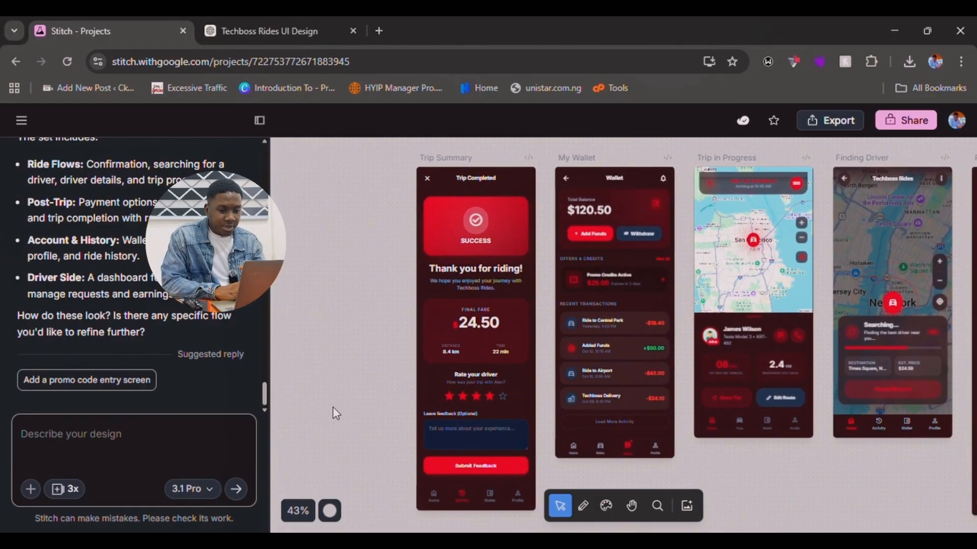
scroll(333, 407, right, 5)
click(527, 242)
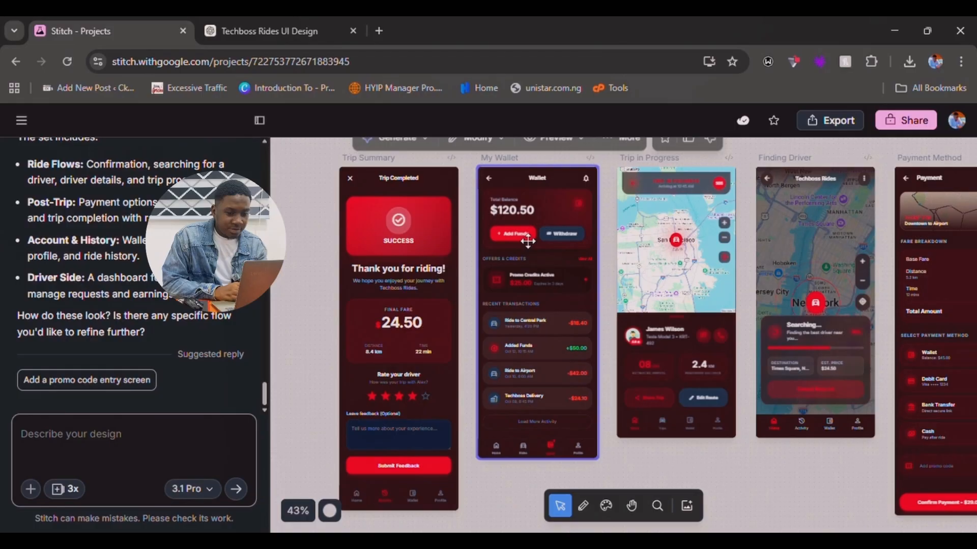
click(715, 262)
scroll(658, 280, right, 6)
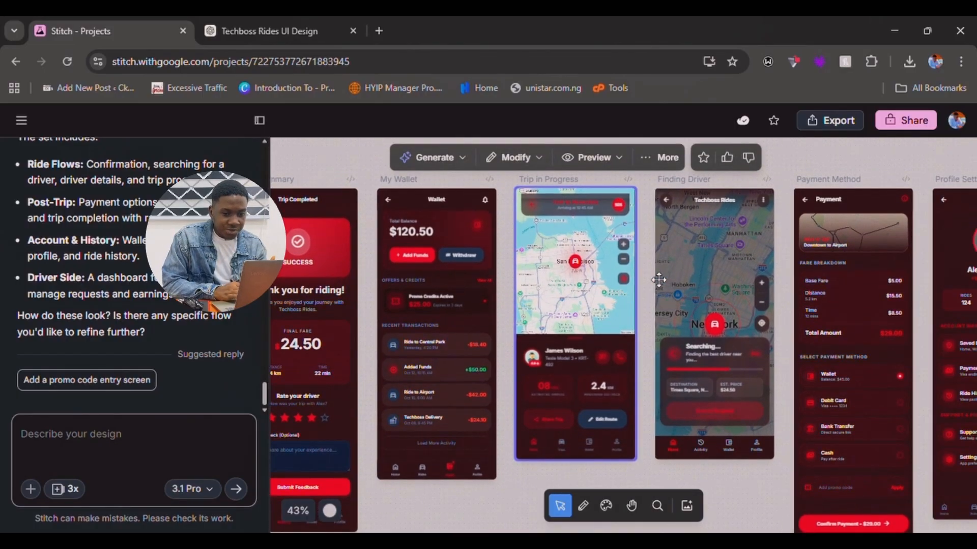
scroll(656, 279, up, 5)
scroll(651, 278, up, 1)
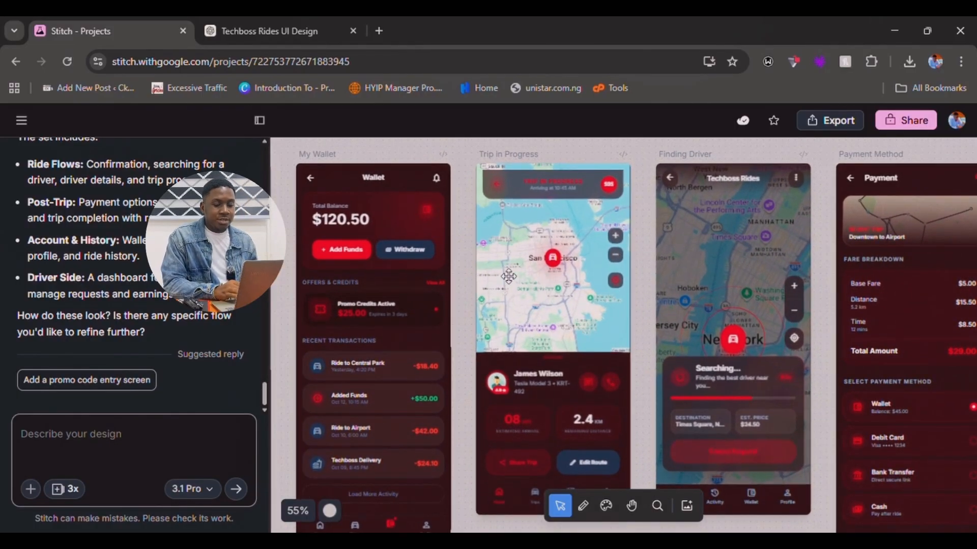
click(549, 343)
scroll(547, 346, down, 1)
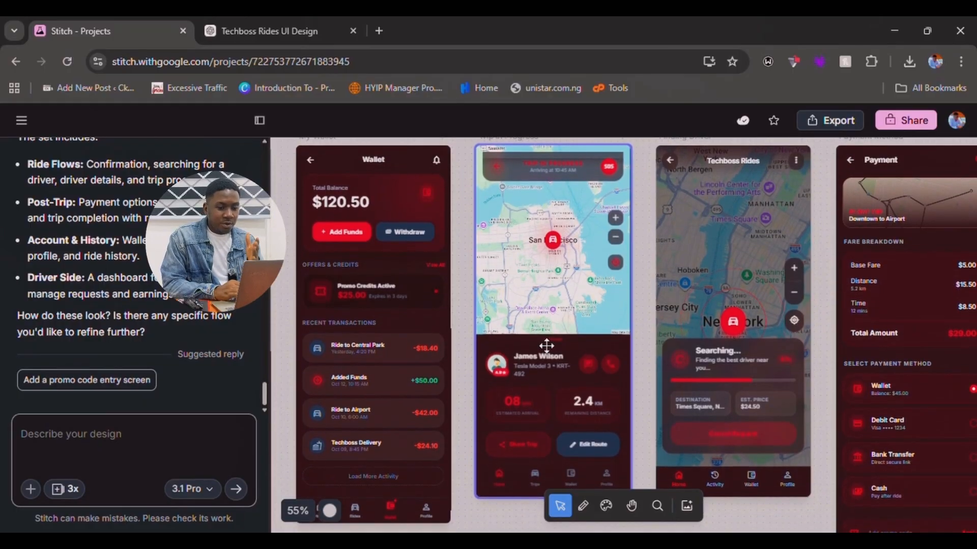
scroll(546, 346, right, 3)
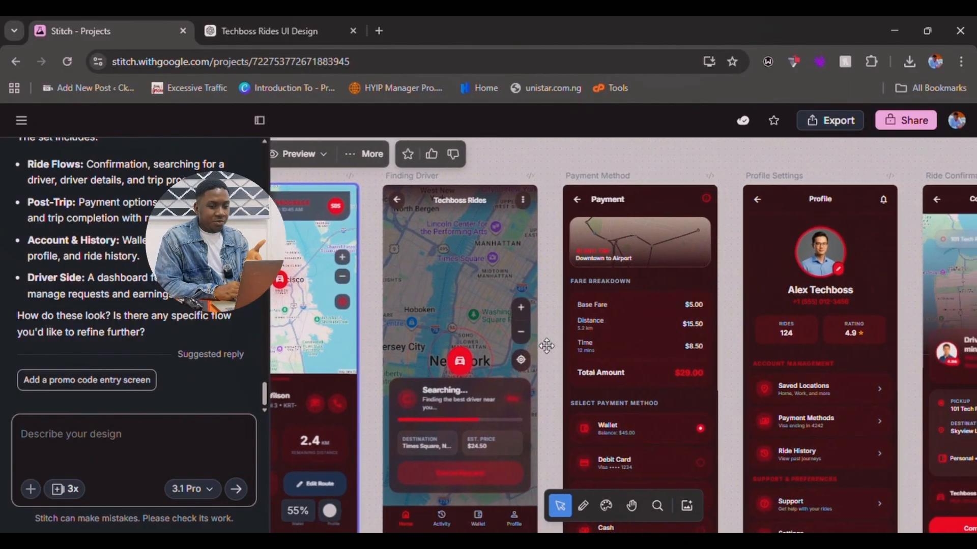
scroll(546, 346, right, 5)
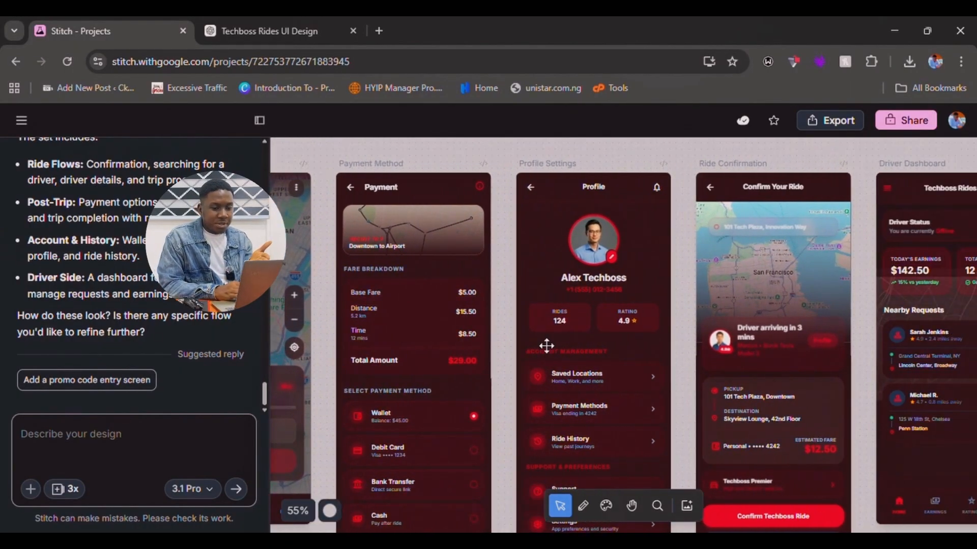
Step: Examine the Driver Dashboard, Driver Found and Ride History screens, and go back along the row to the Trip Summary screen
scroll(546, 346, right, 4)
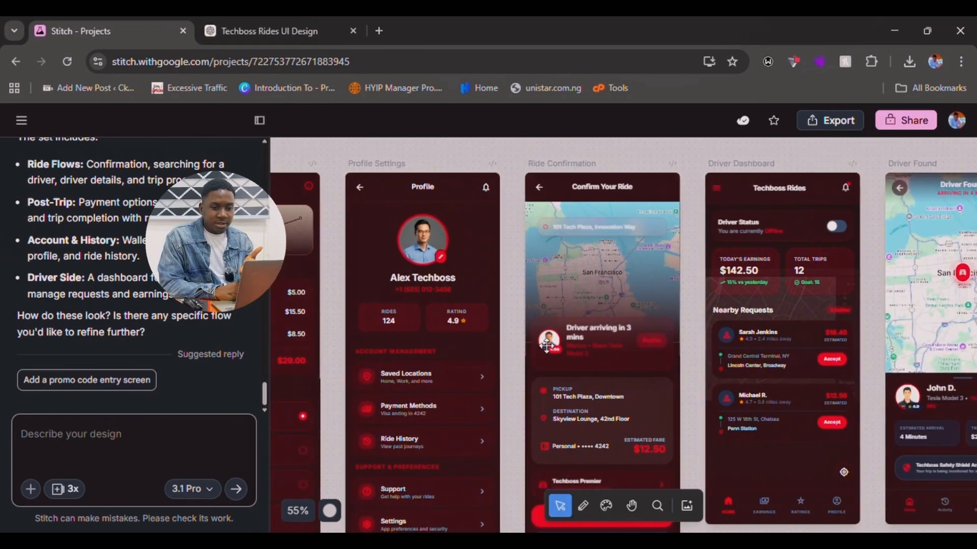
scroll(547, 346, right, 7)
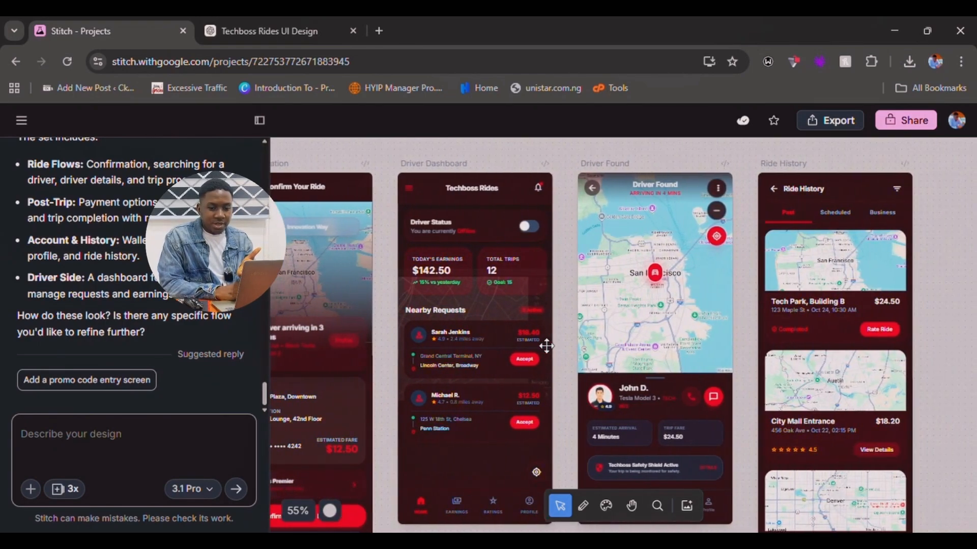
scroll(546, 345, left, 14)
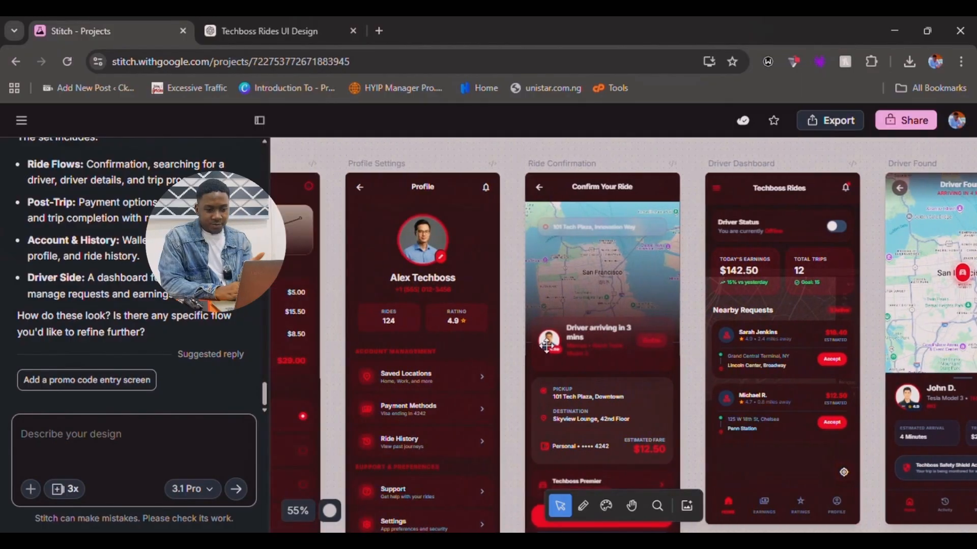
scroll(546, 346, left, 12)
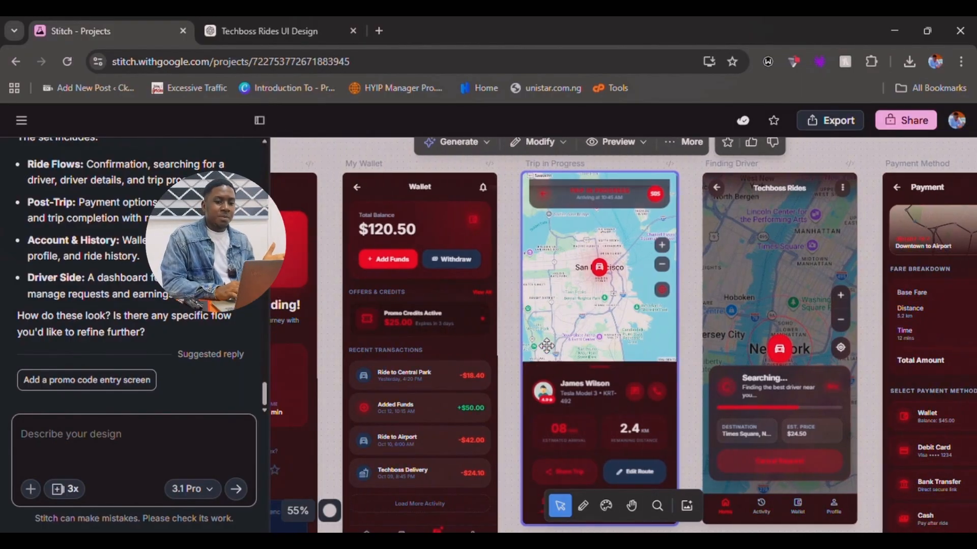
scroll(546, 346, left, 4)
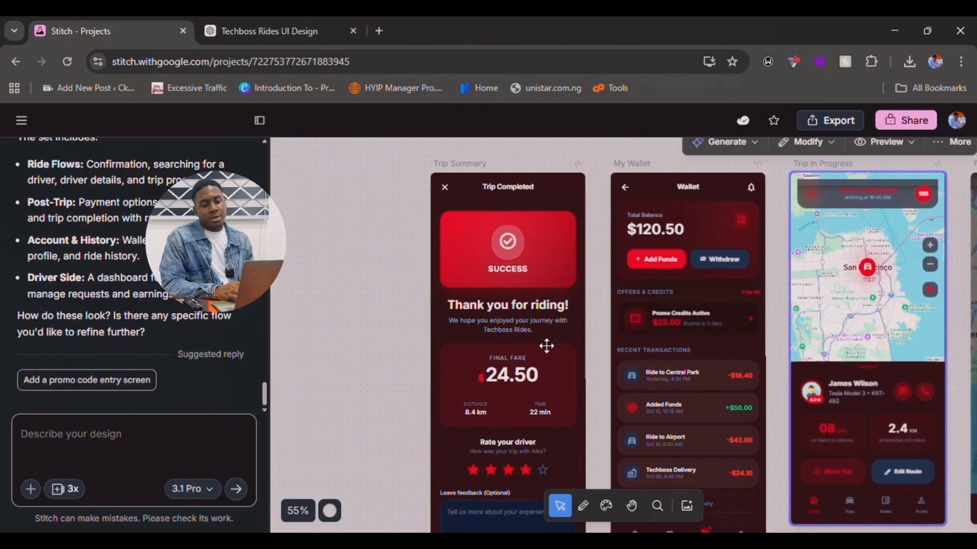
scroll(546, 346, right, 2)
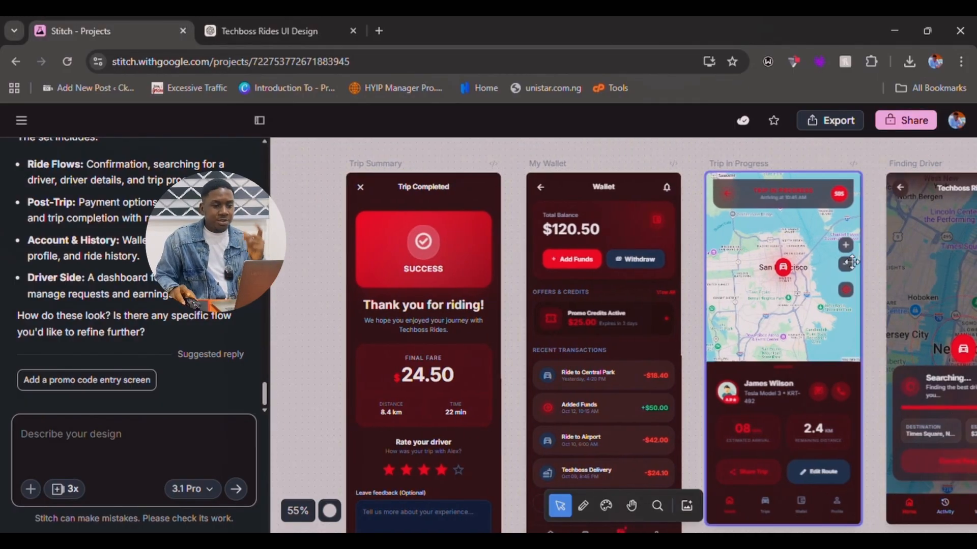
Step: Clear the screen selection and review the row again through to the Ride History screen at its end
click(464, 211)
click(513, 299)
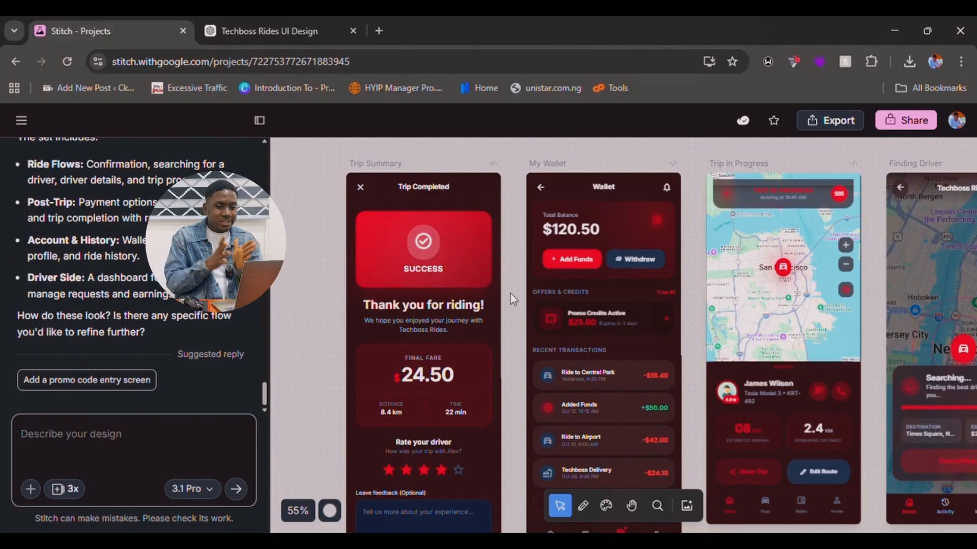
scroll(962, 362, right, 12)
scroll(955, 390, right, 12)
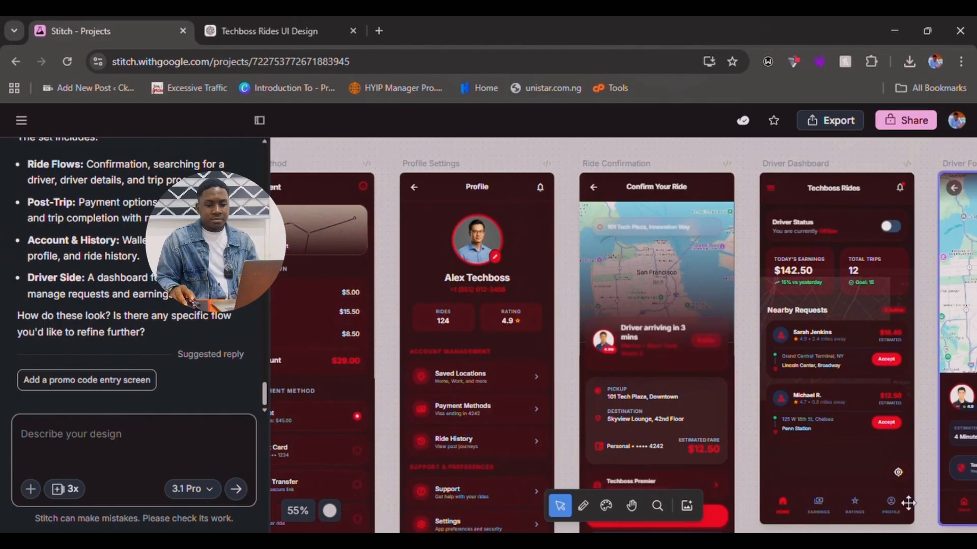
scroll(916, 438, right, 4)
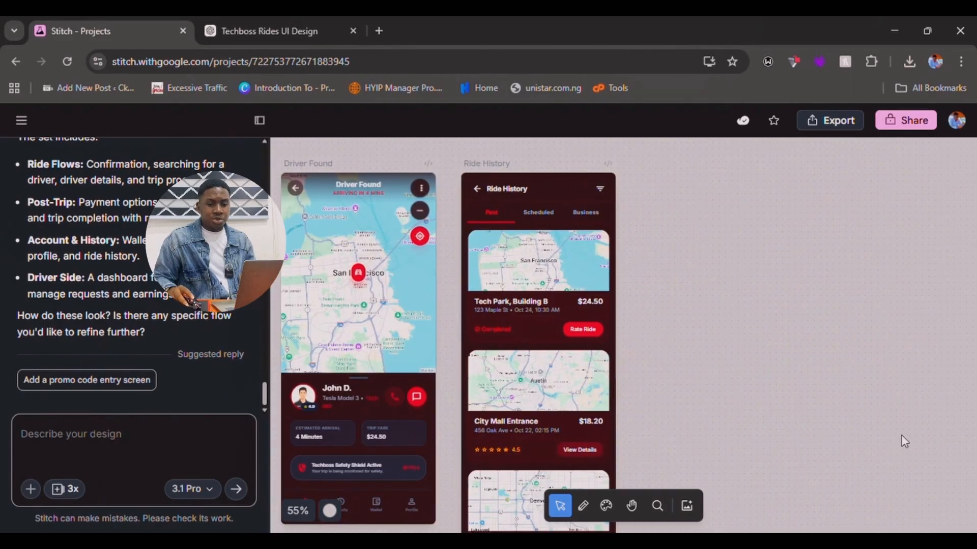
Step: Return to the start of the row and select the Trip in Progress screen
scroll(902, 434, left, 2)
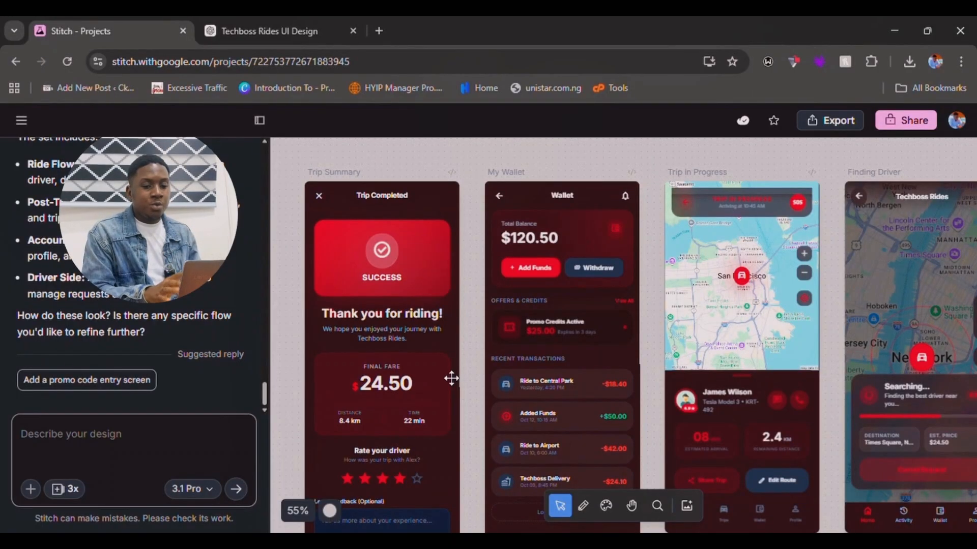
click(456, 245)
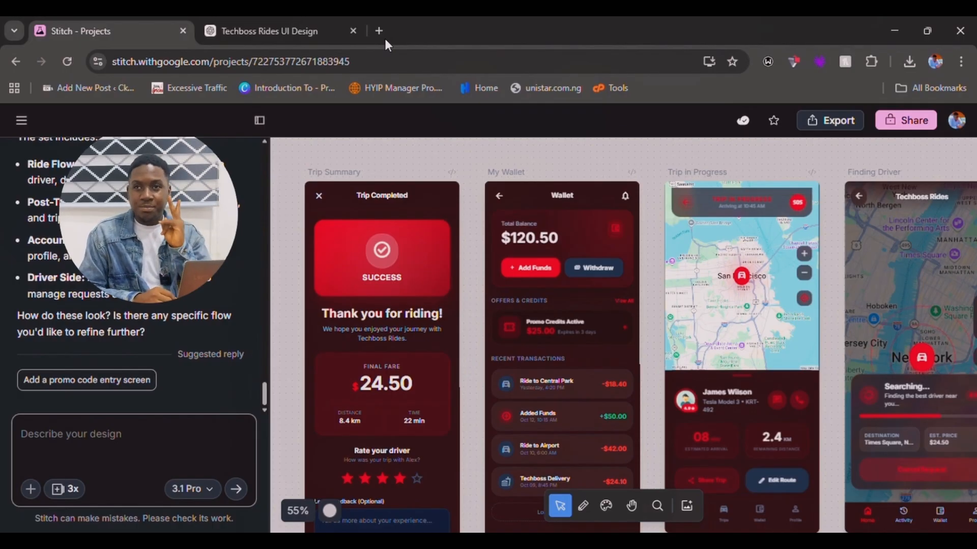
click(703, 260)
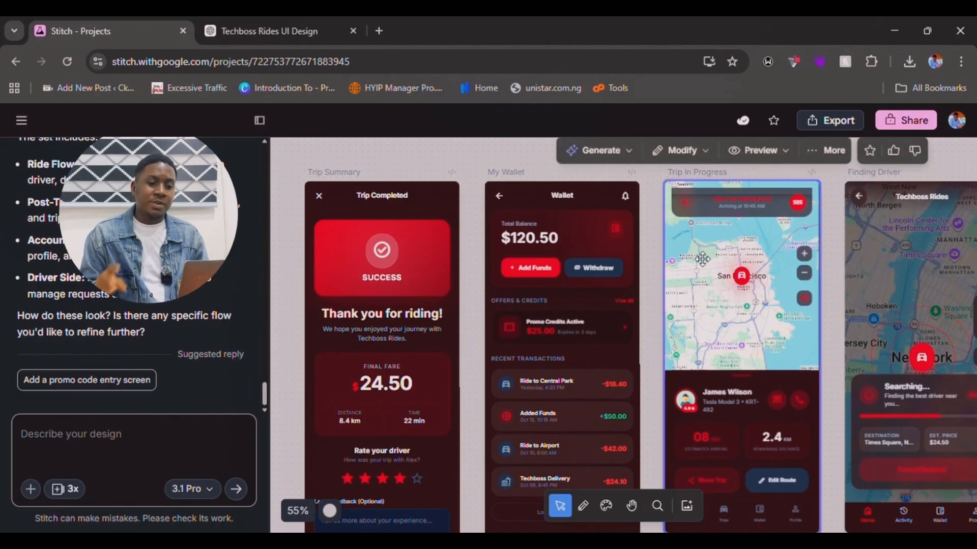